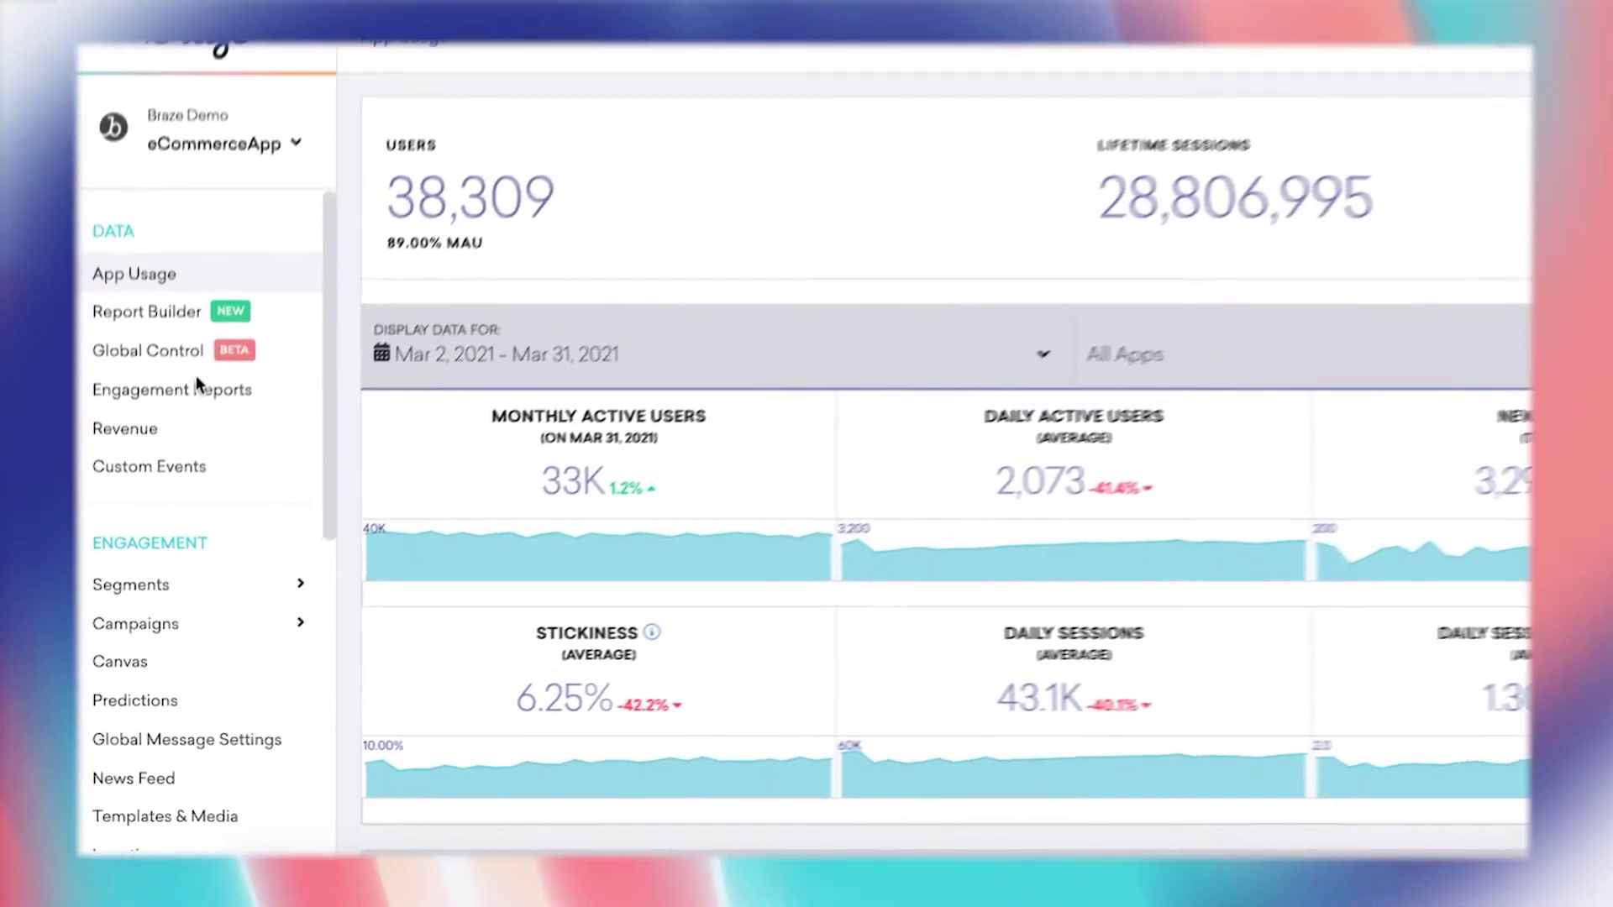
- Open the team management page in the eCommerceApp app group's settings
{"action": "scroll", "coordinate": [170, 437], "scroll_direction": "down", "scroll_amount": 5}
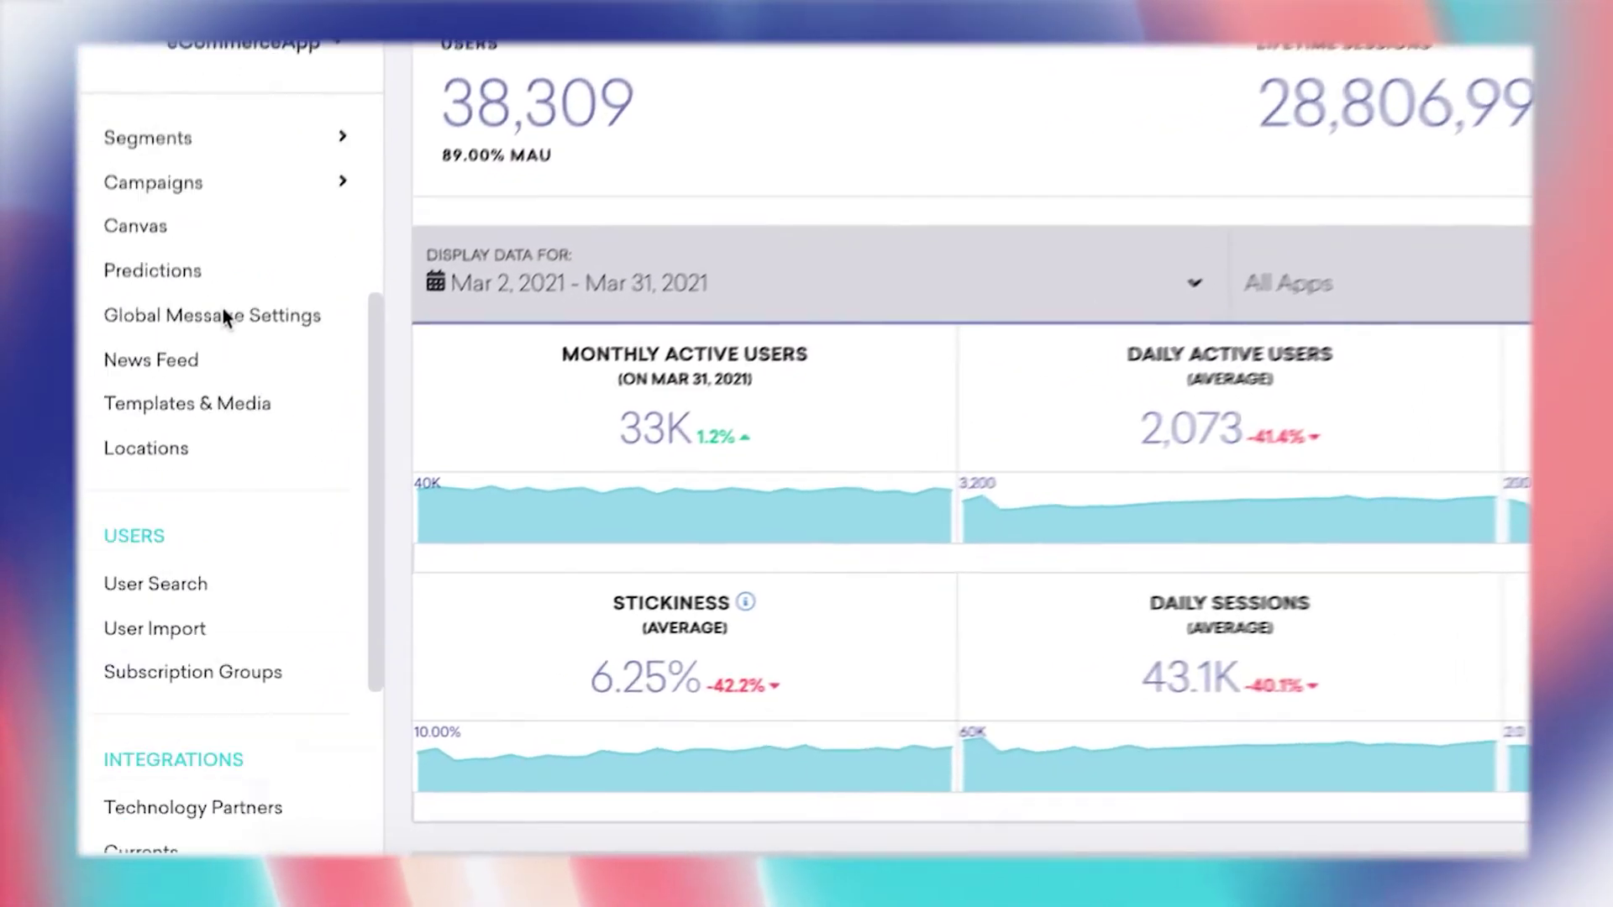
{"action": "scroll", "coordinate": [223, 318], "scroll_direction": "down", "scroll_amount": 2}
{"action": "left_click", "coordinate": [245, 767]}
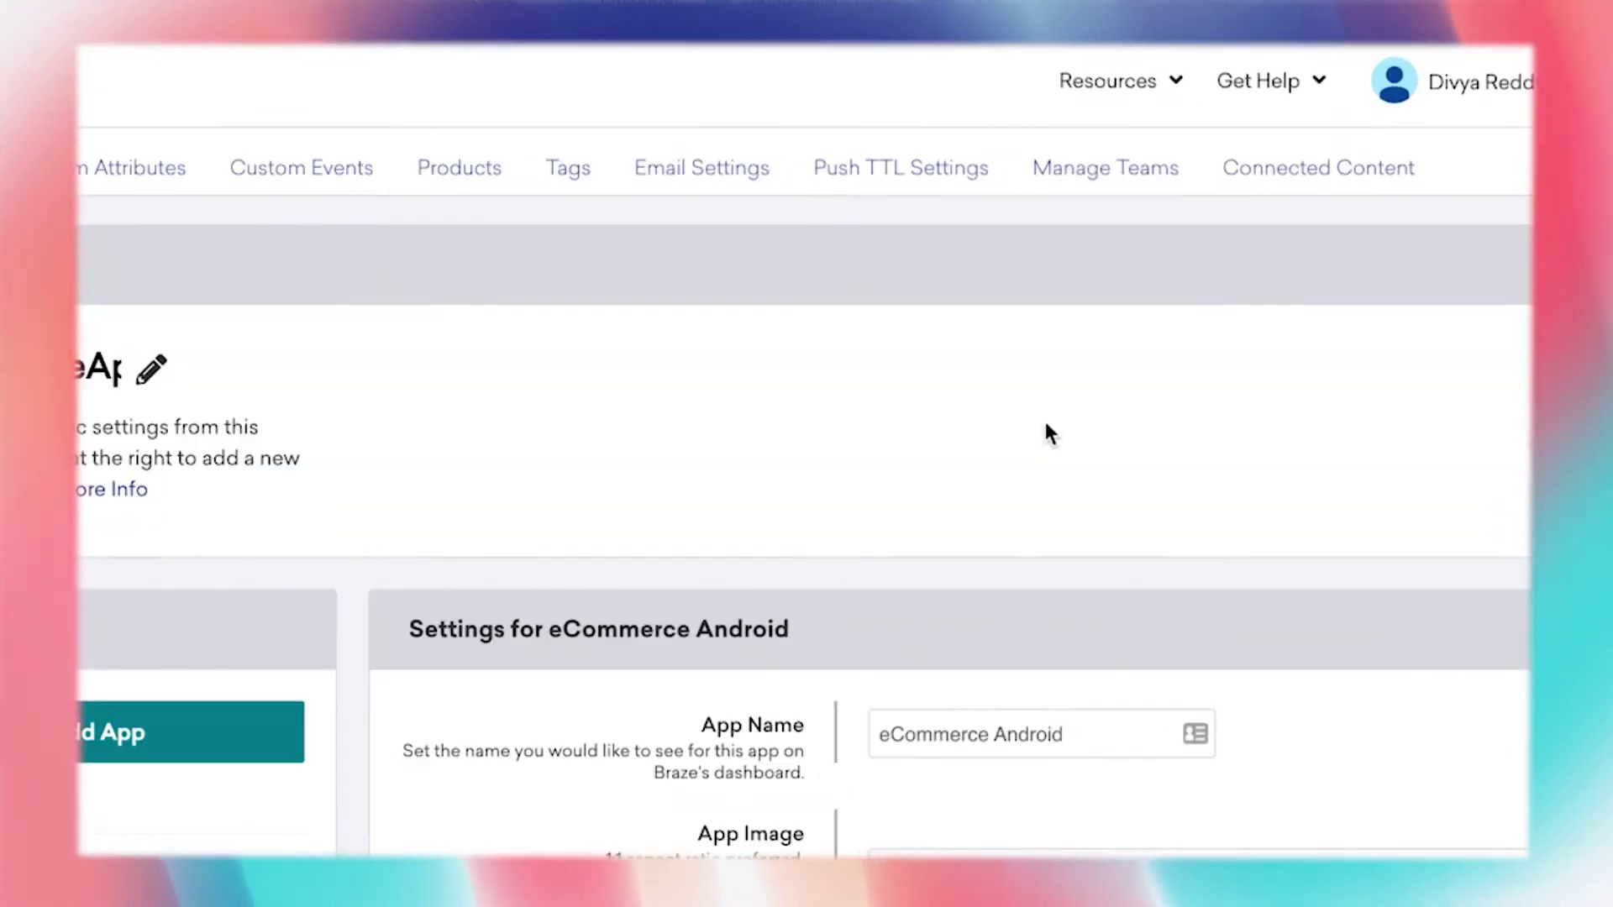
{"action": "left_click", "coordinate": [1129, 185]}
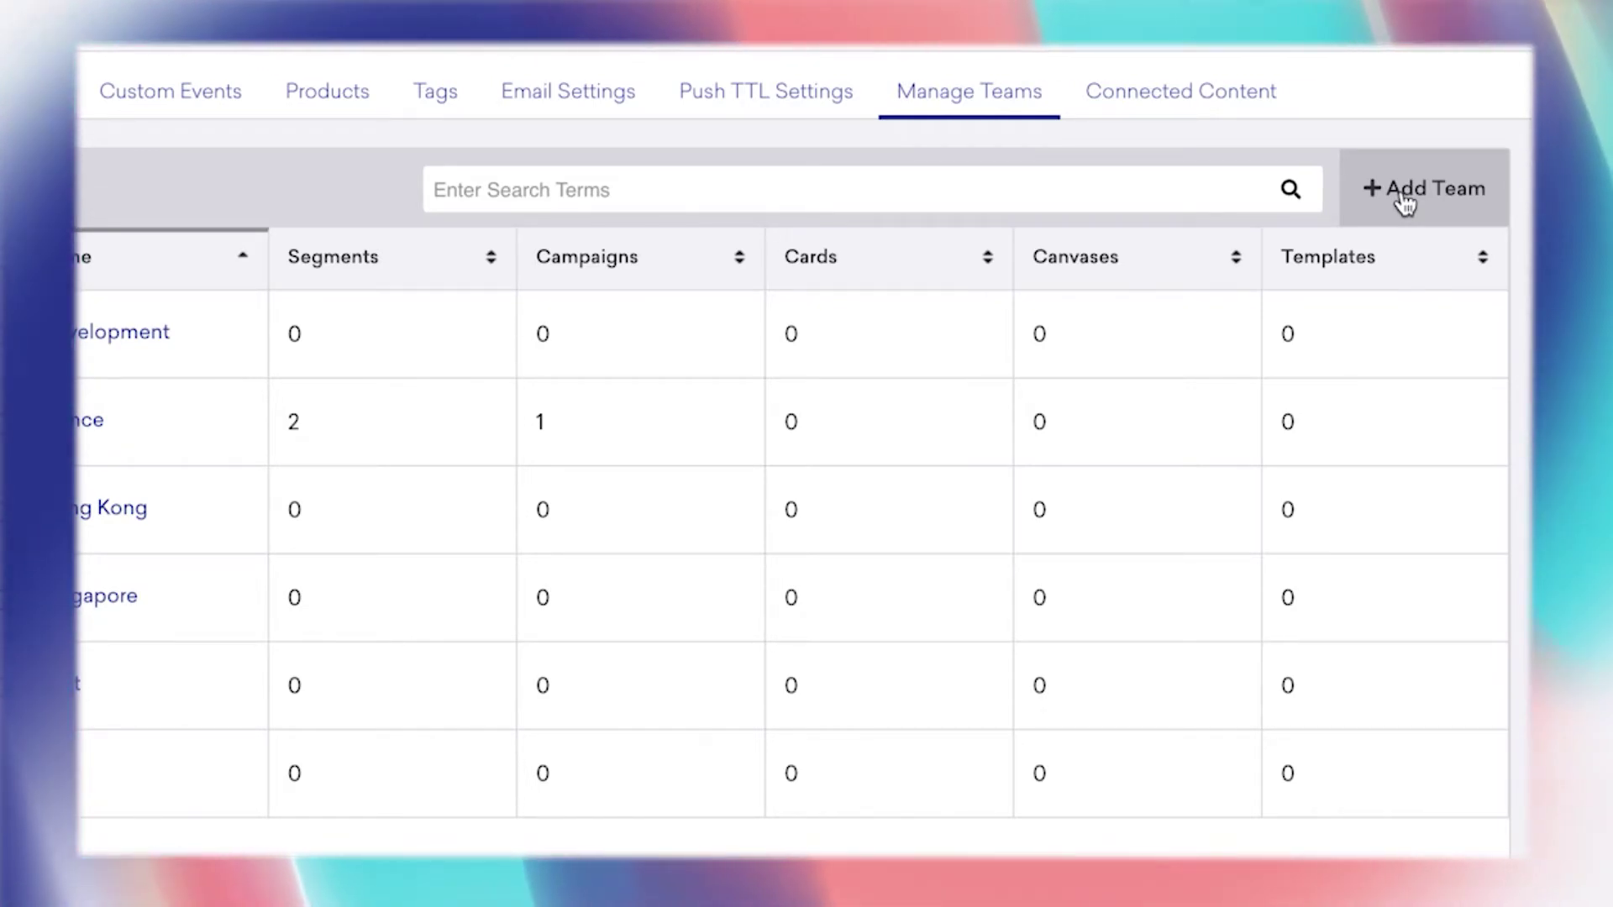
- Create a team named Italy Marketing, defined by the filter Language is Italian, and save it
{"action": "left_click", "coordinate": [1405, 201]}
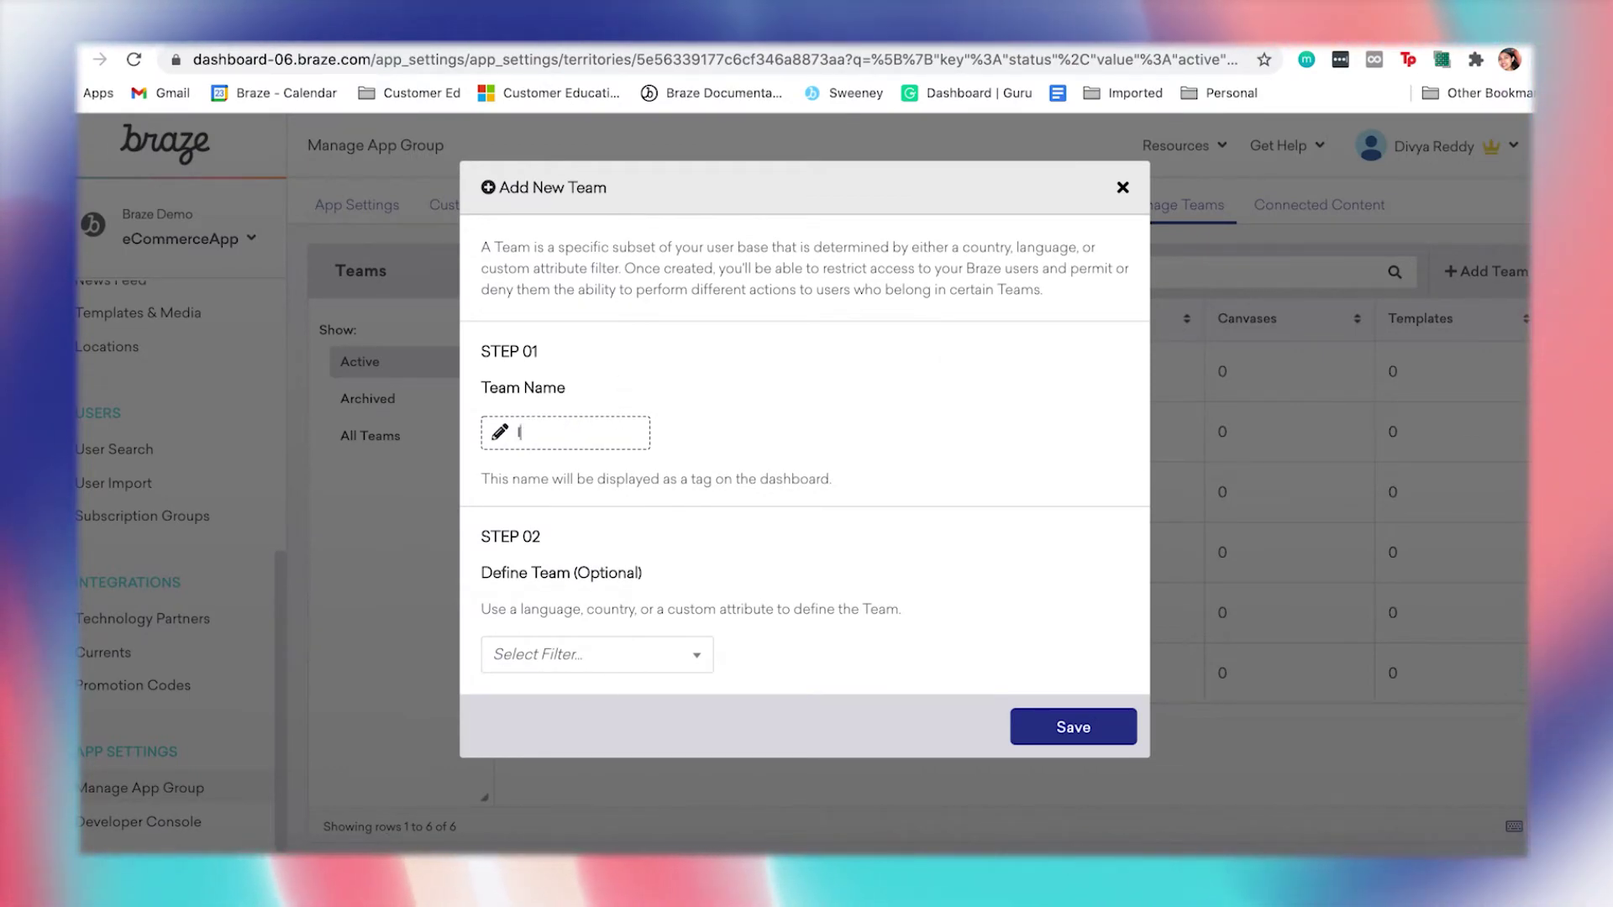
{"action": "type", "text": "Italy Marketing"}
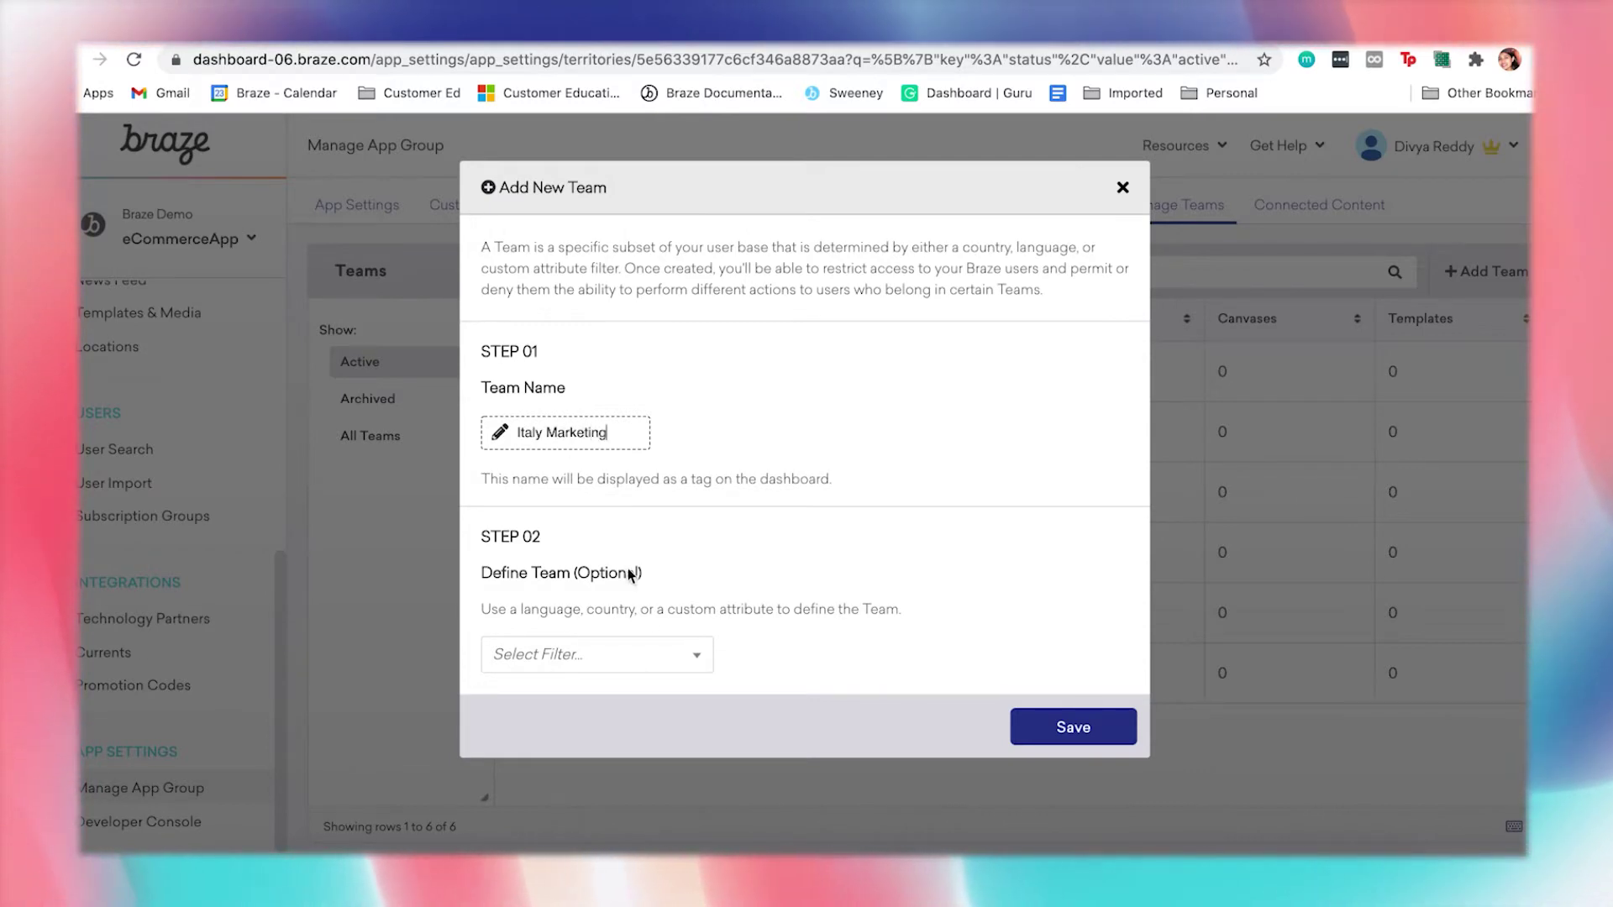
{"action": "left_click", "coordinate": [650, 664]}
{"action": "left_click", "coordinate": [618, 752]}
{"action": "left_click", "coordinate": [714, 712]}
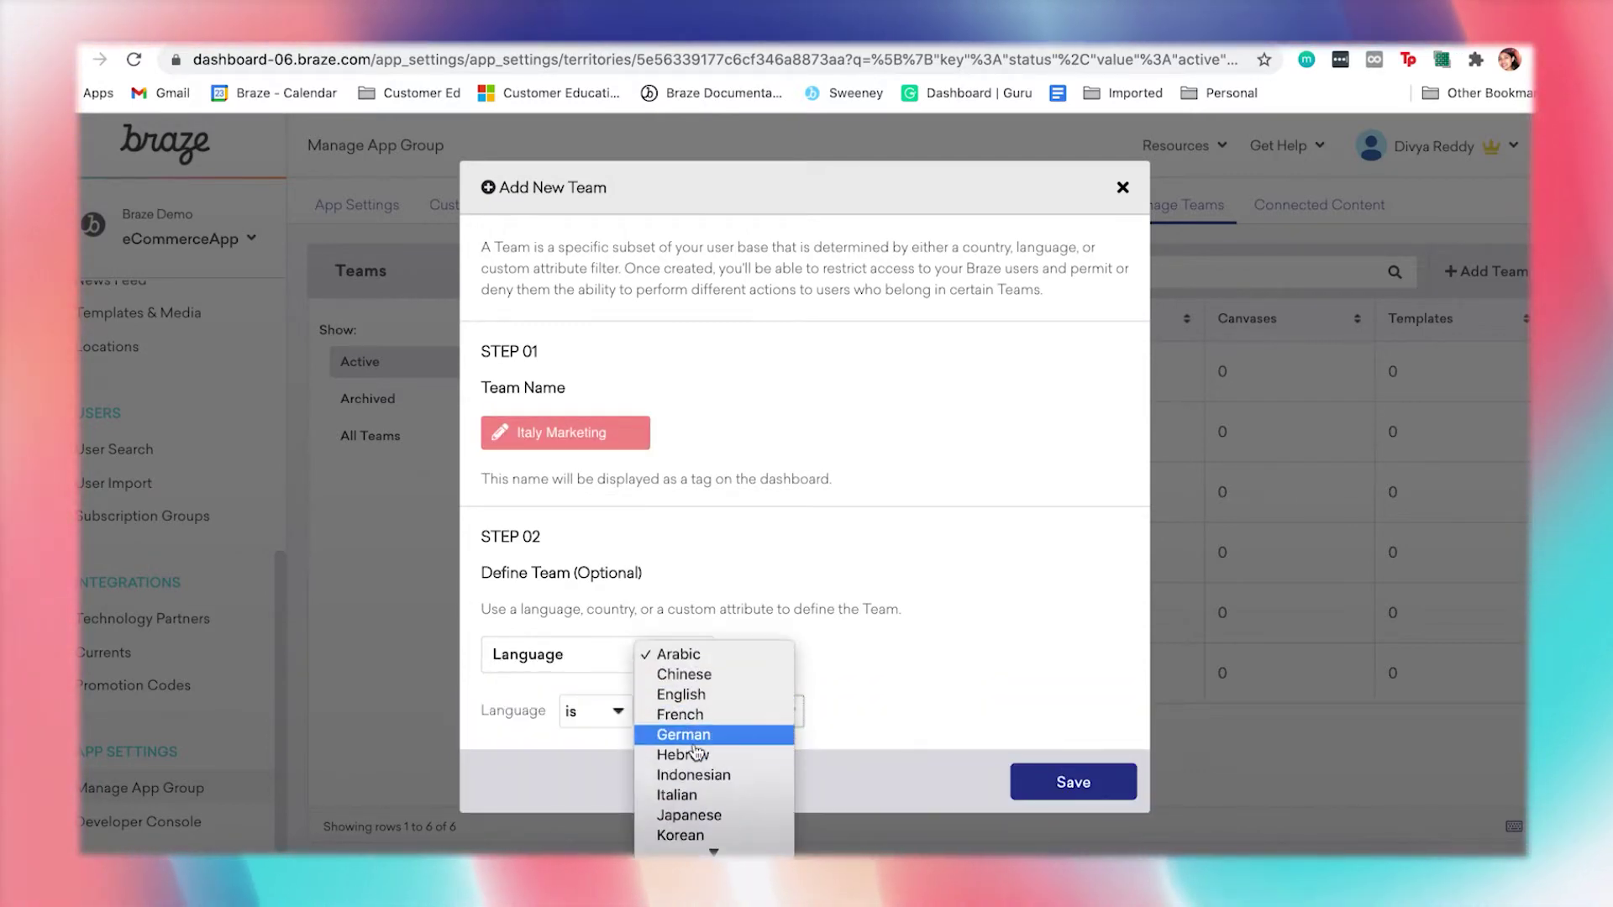
{"action": "left_click", "coordinate": [690, 798]}
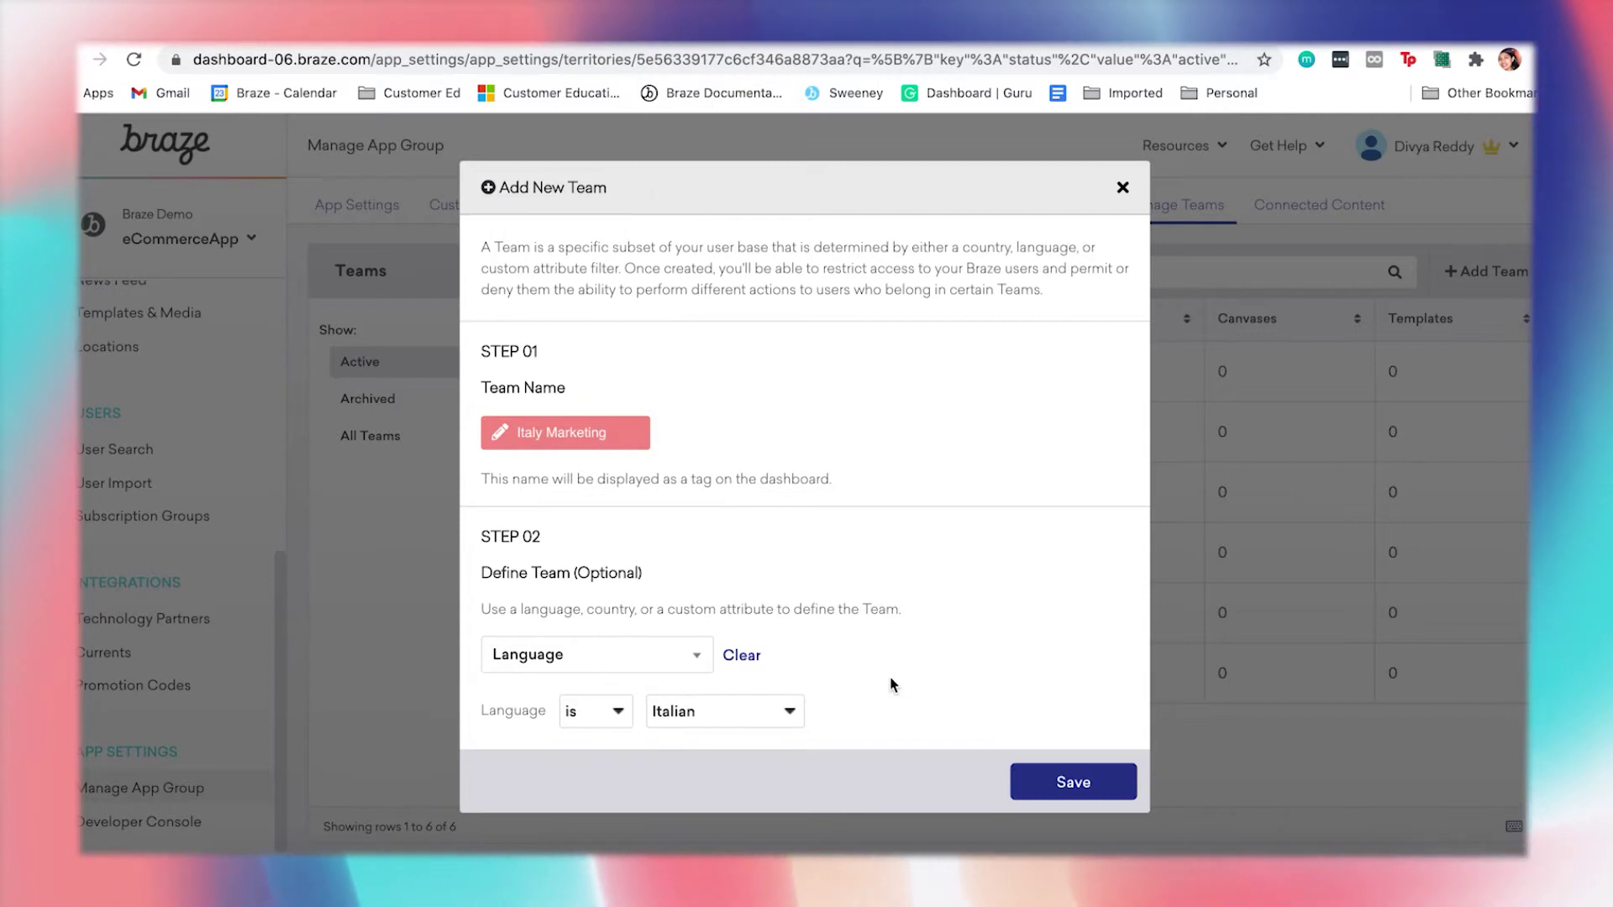
{"action": "left_click", "coordinate": [1072, 782]}
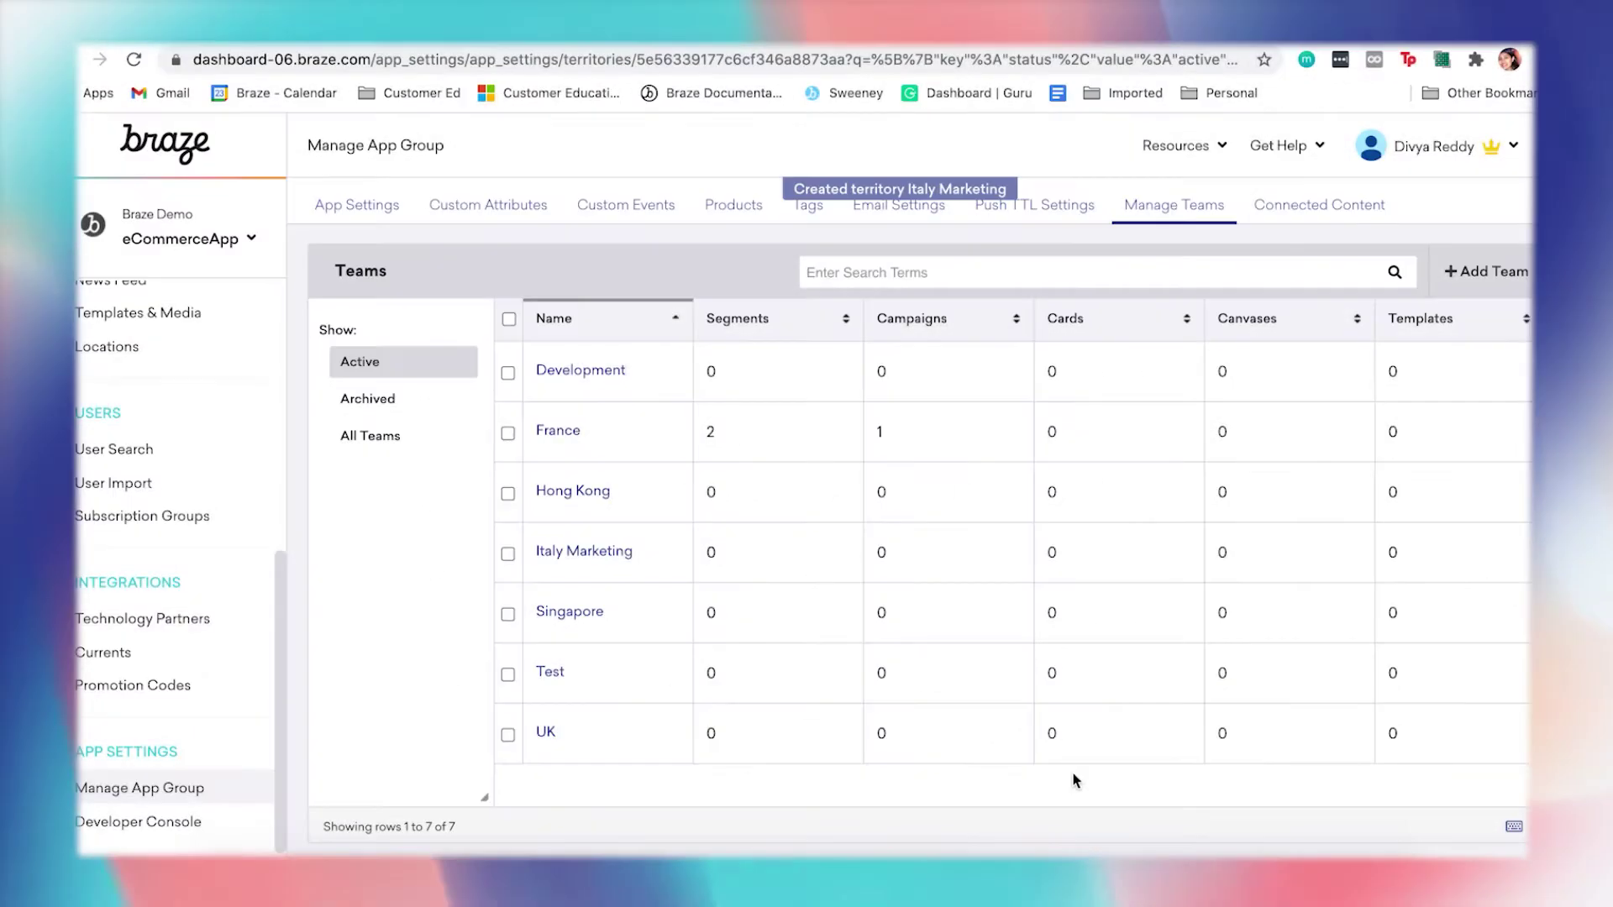
- Go to the company's user management page and open the user belonging to 0 app groups for editing
{"action": "left_click", "coordinate": [1432, 146]}
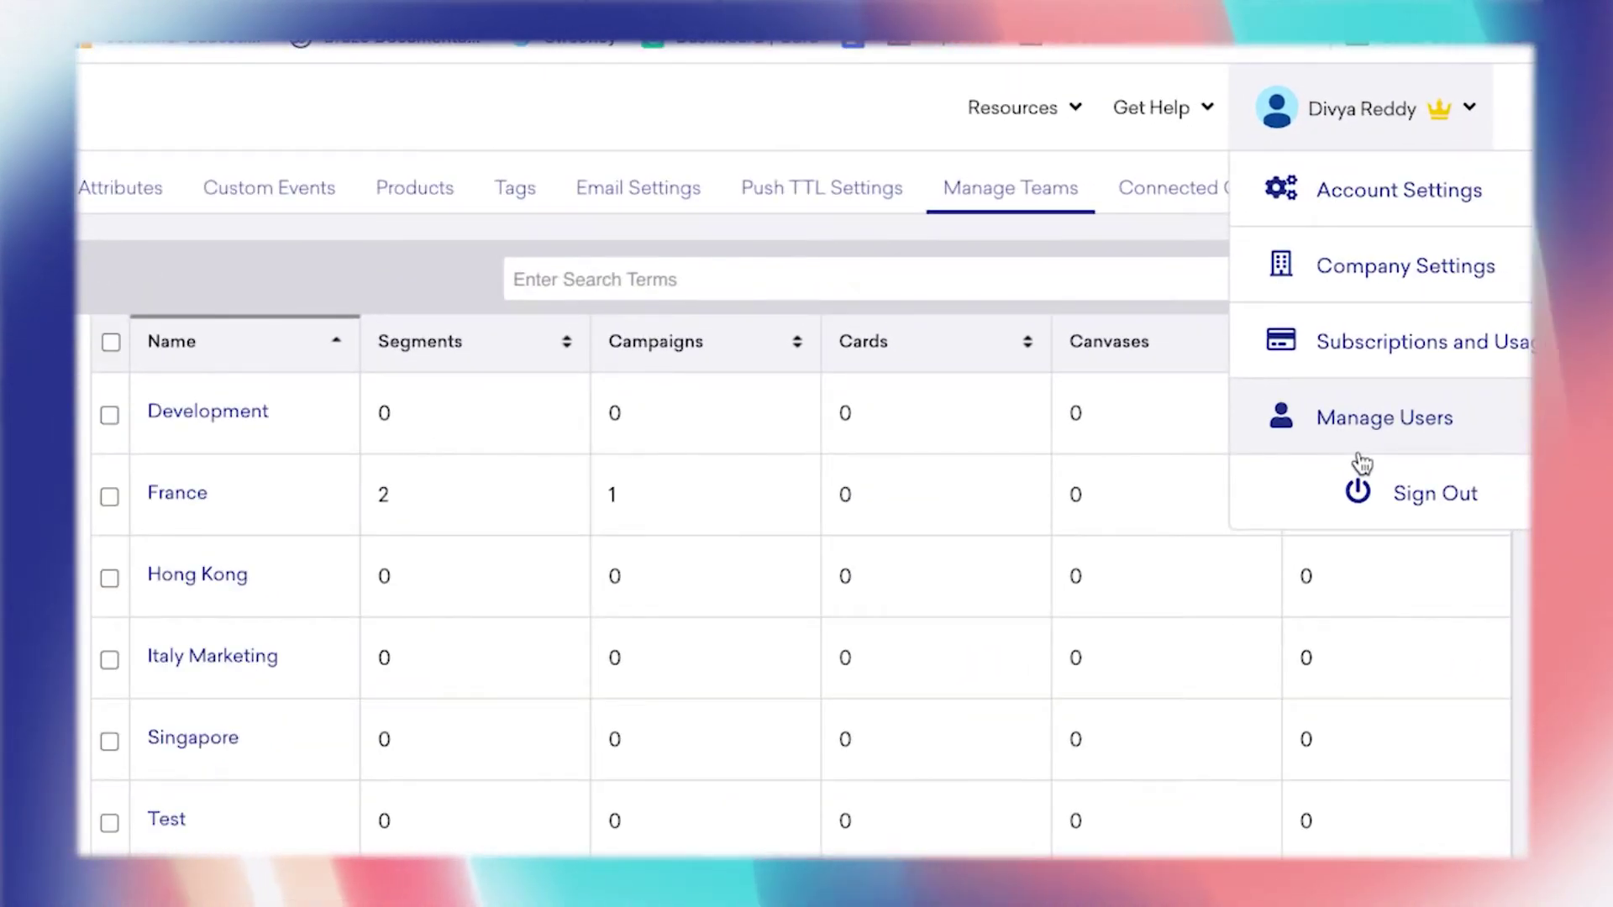
{"action": "left_click", "coordinate": [1377, 417]}
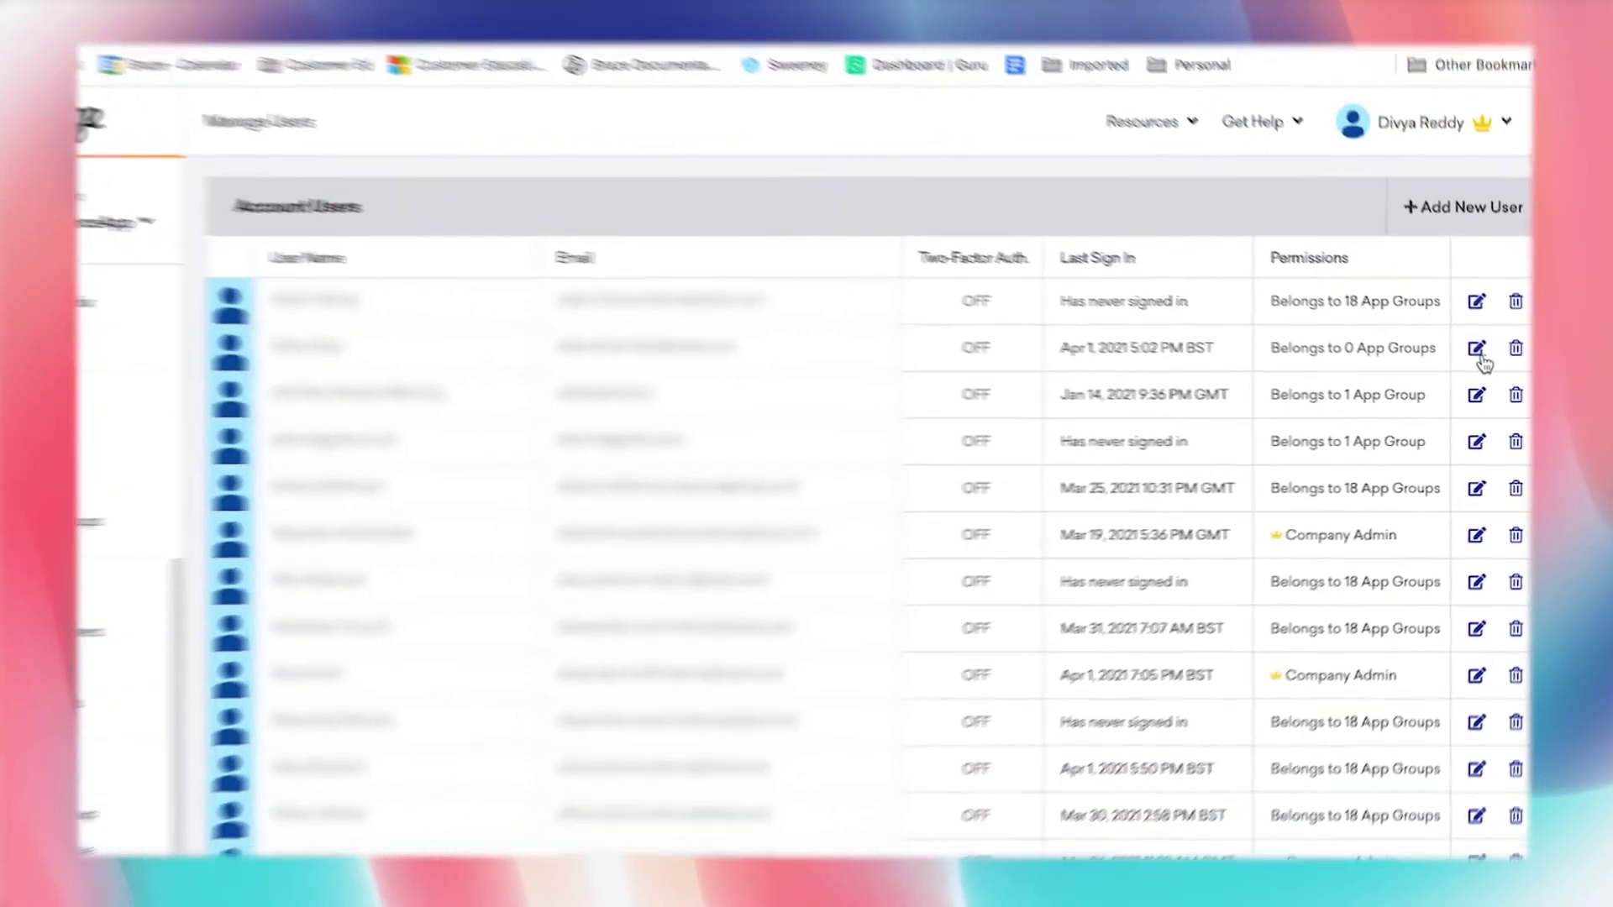
{"action": "left_click", "coordinate": [1441, 321]}
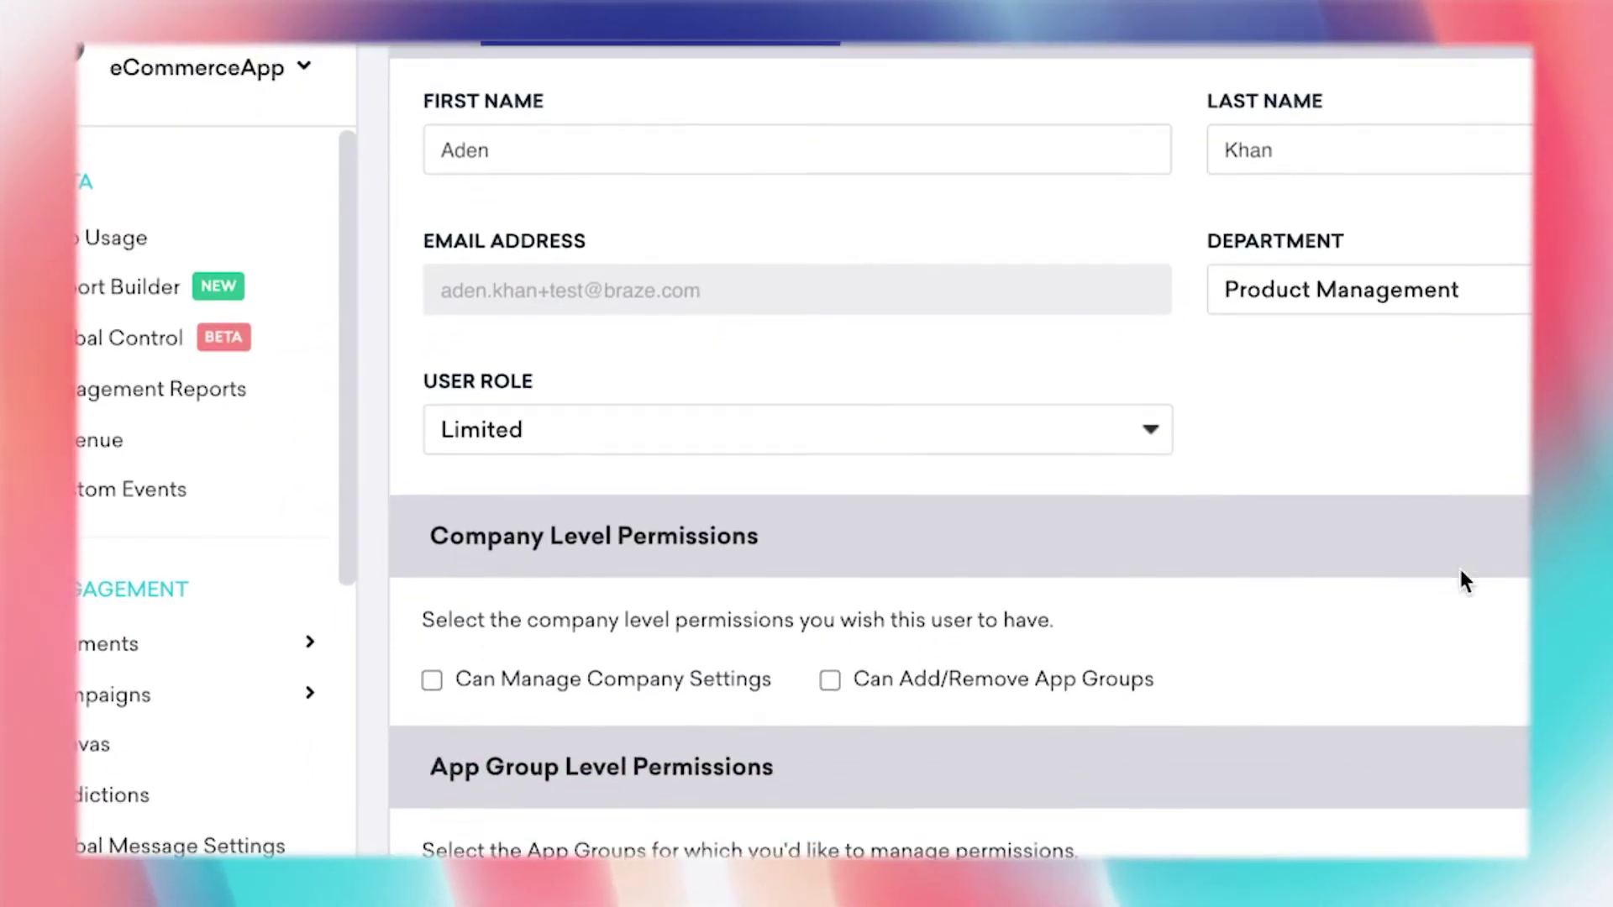
- Keep the user's role as Limited and add the user to the eCommerceApp app group
{"action": "scroll", "coordinate": [1463, 580], "scroll_direction": "down", "scroll_amount": 2}
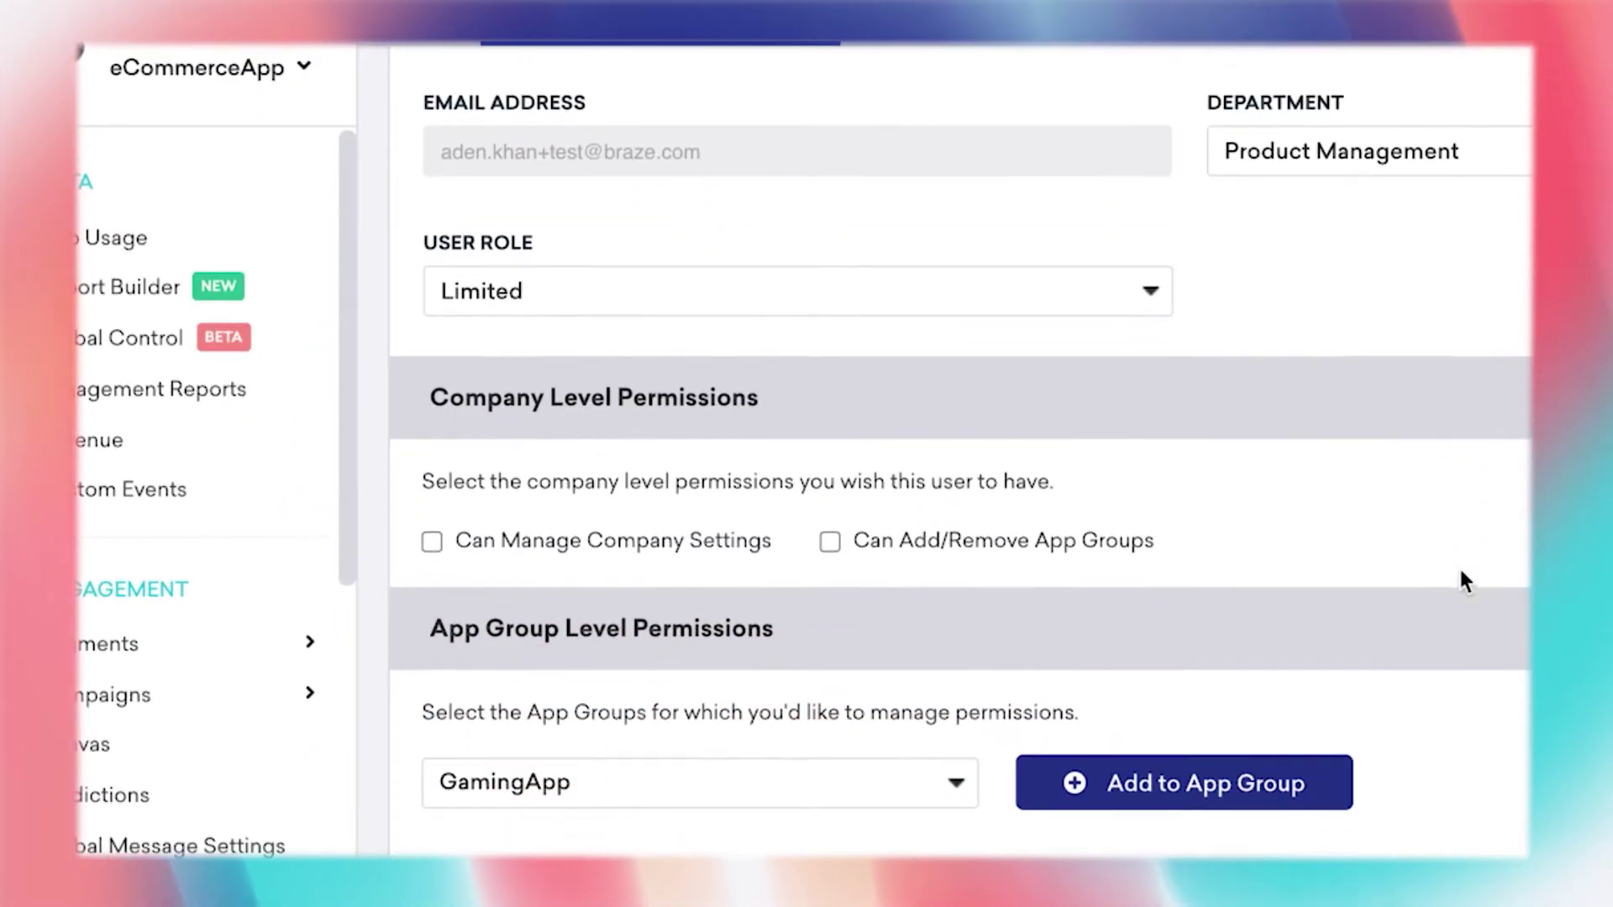
{"action": "left_click", "coordinate": [1126, 309]}
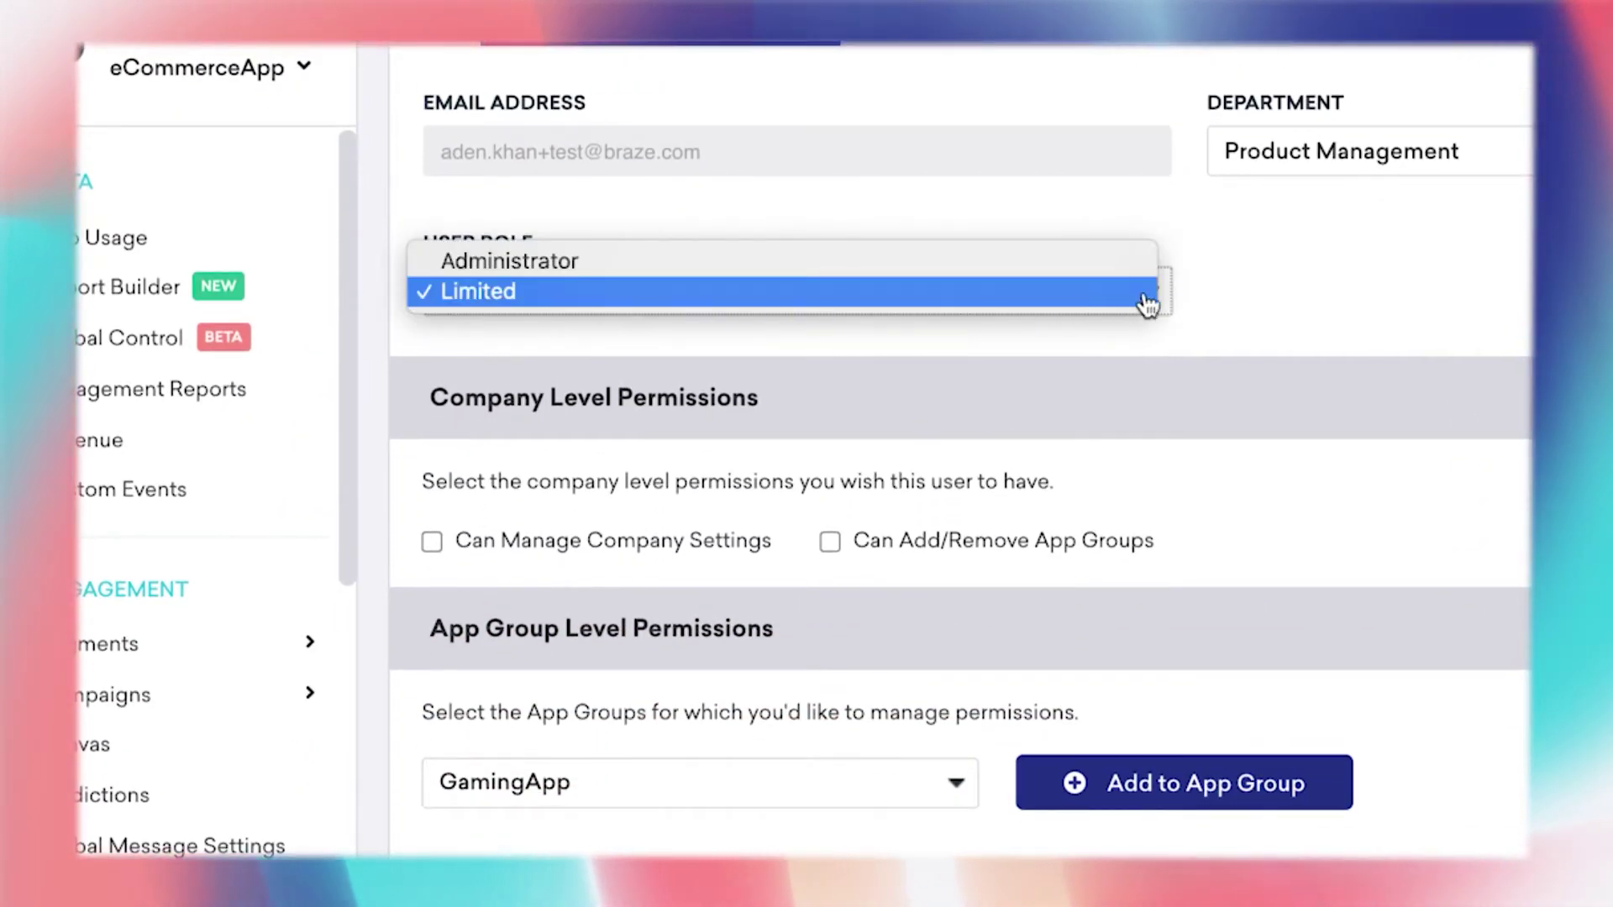
{"action": "scroll", "coordinate": [1335, 331], "scroll_direction": "down", "scroll_amount": 2}
{"action": "left_click", "coordinate": [962, 653]}
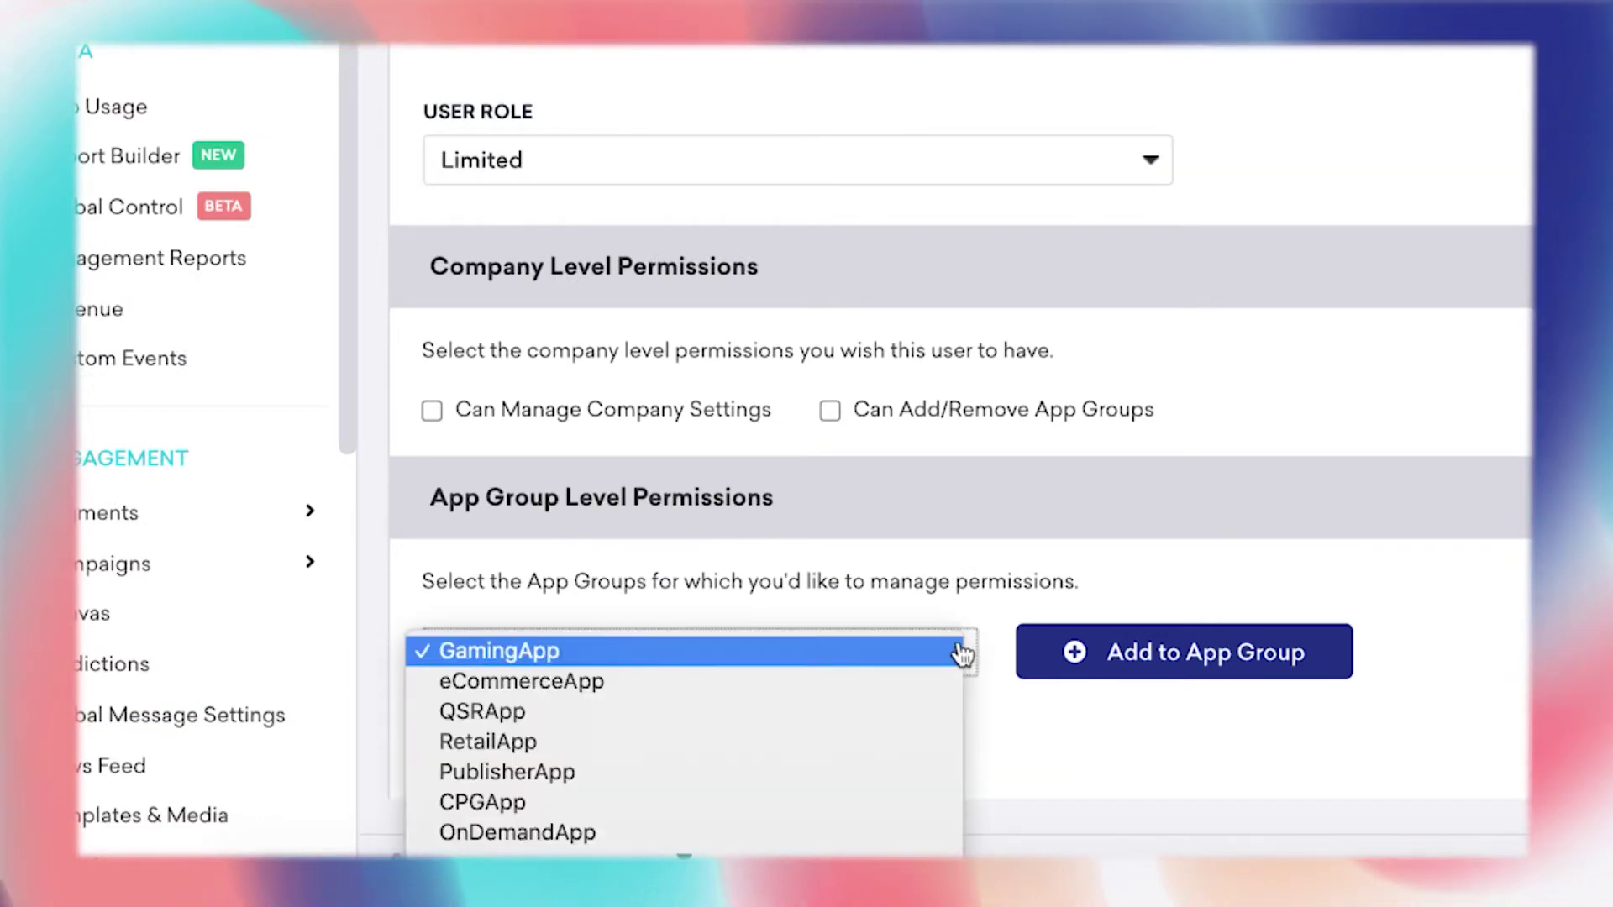
{"action": "left_click", "coordinate": [909, 685]}
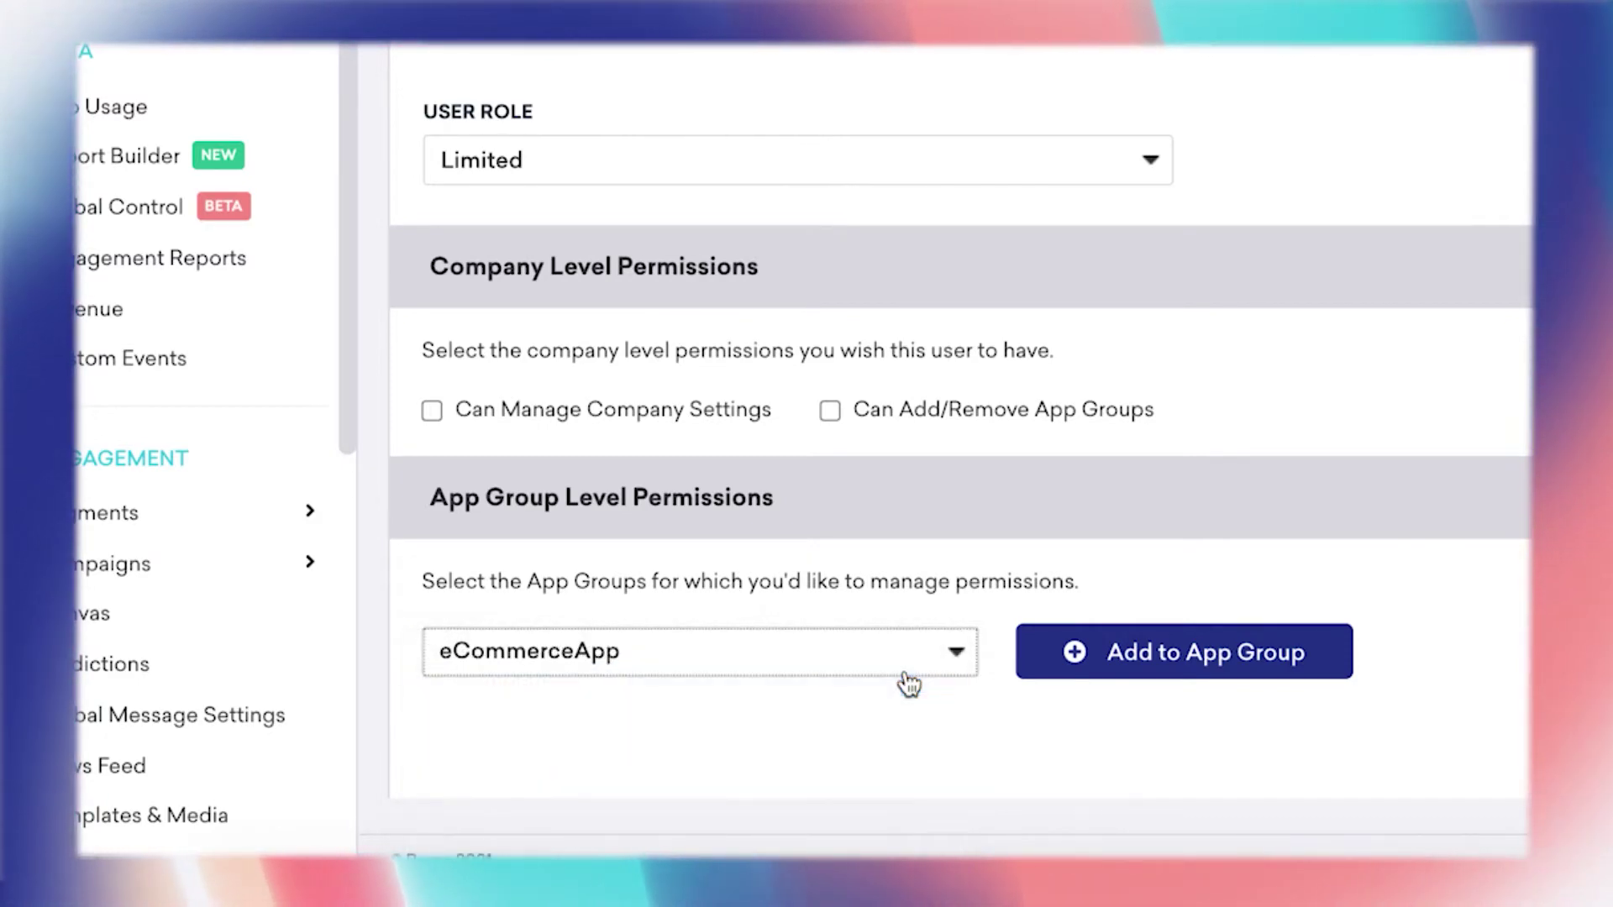
{"action": "left_click", "coordinate": [1142, 664]}
- Add the Italy Marketing team to the user's eCommerceApp permissions table
{"action": "scroll", "coordinate": [1142, 672], "scroll_direction": "down", "scroll_amount": 7}
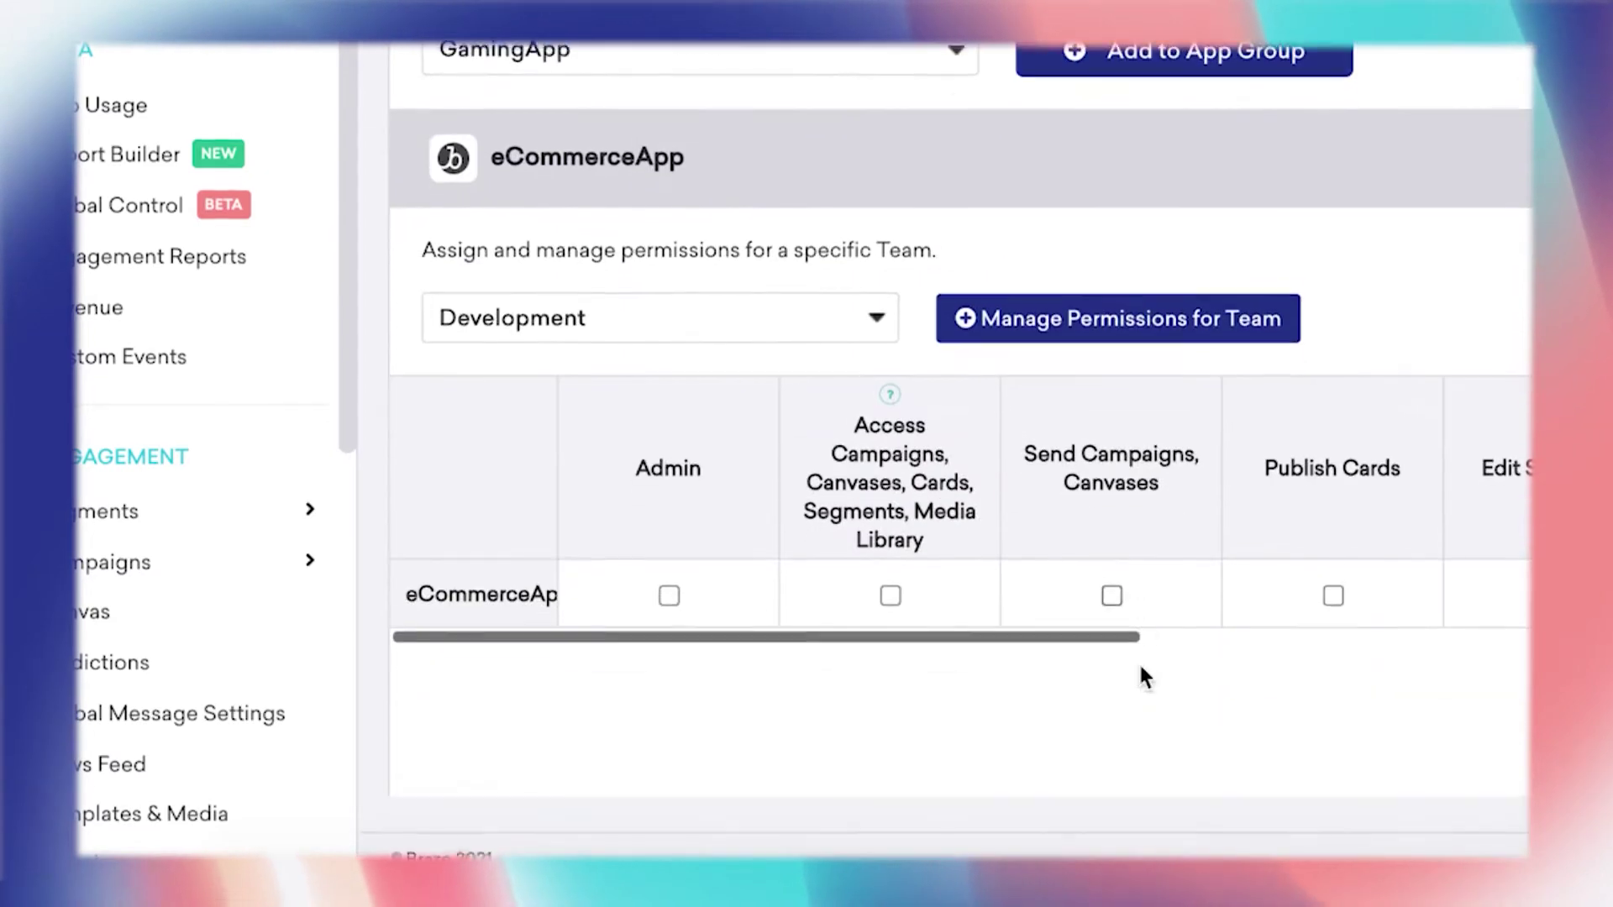
{"action": "left_click", "coordinate": [881, 334]}
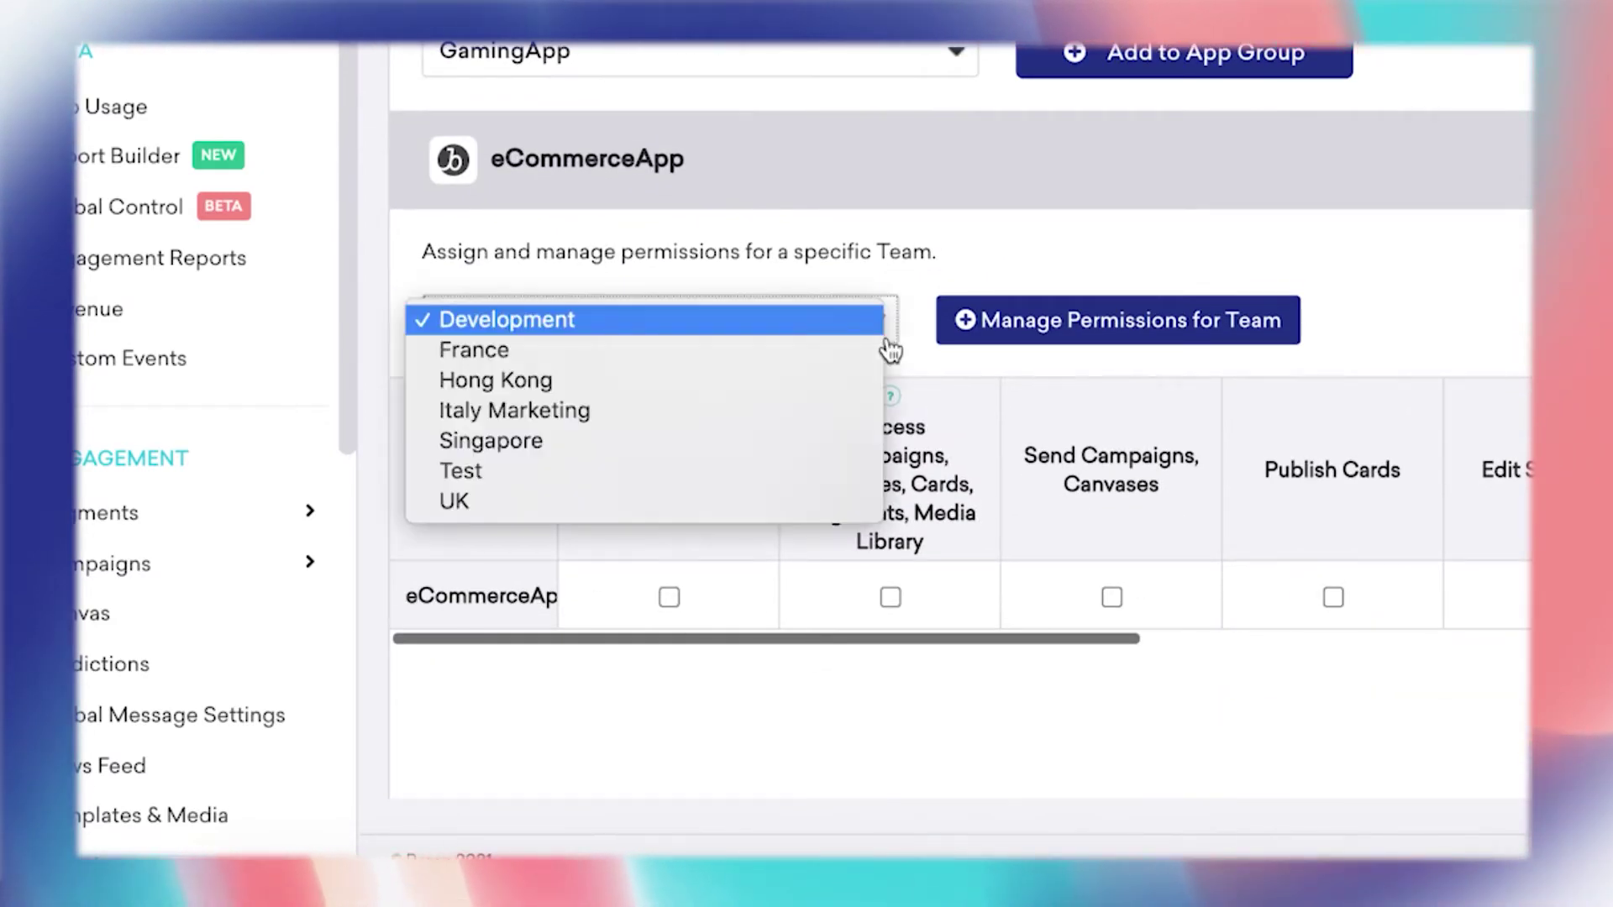
{"action": "left_click", "coordinate": [849, 423]}
{"action": "left_click", "coordinate": [1014, 329]}
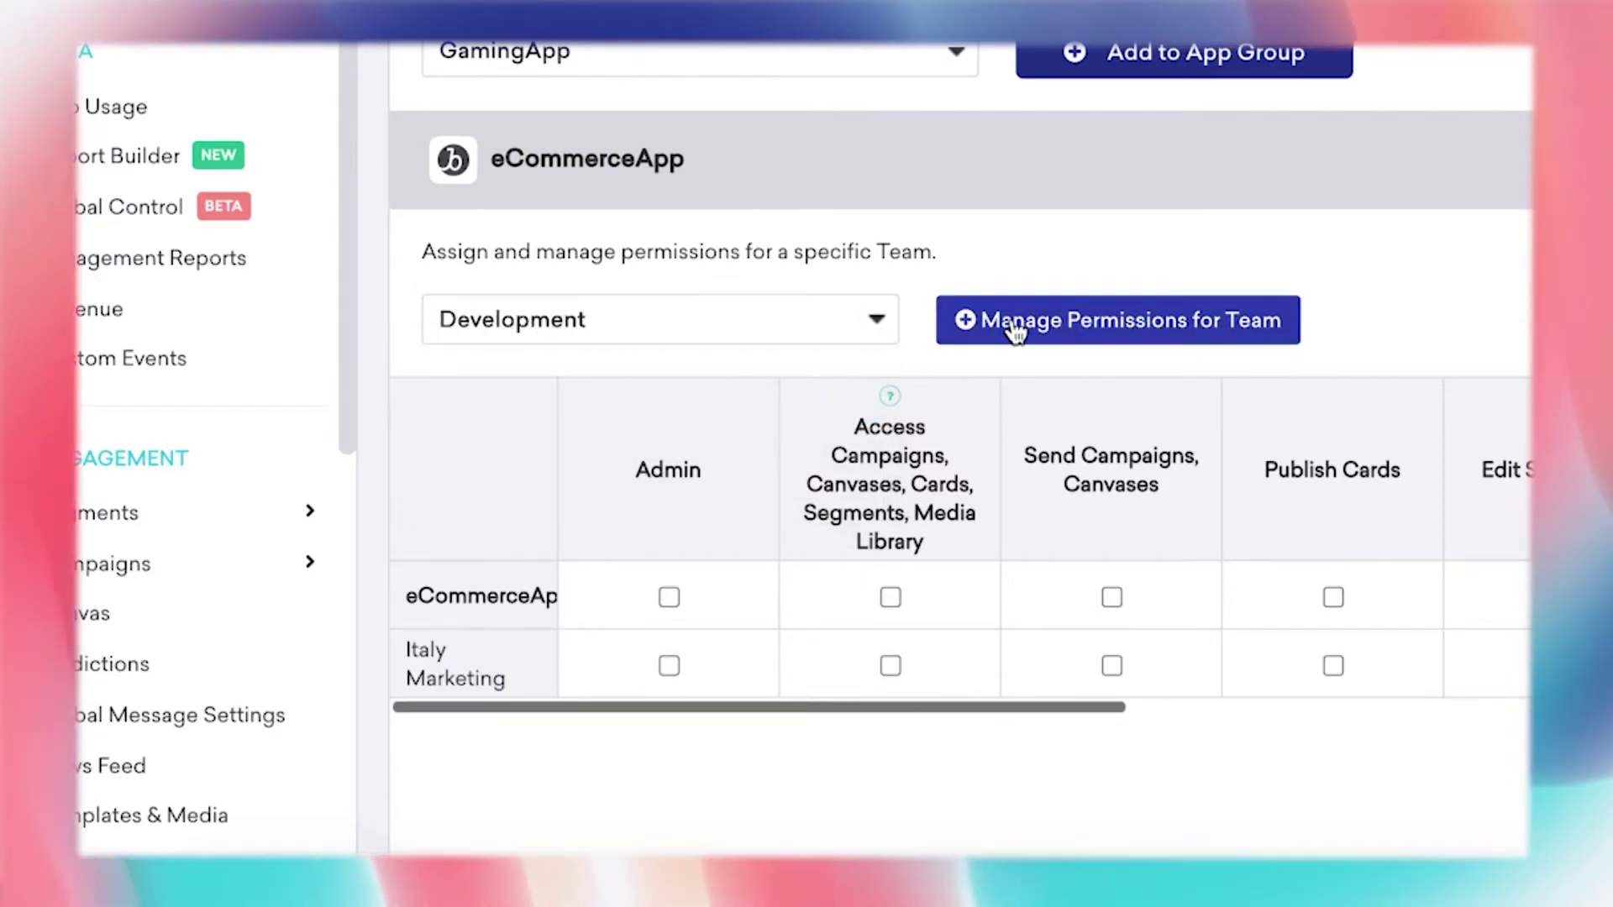
- Grant the user access to campaigns and canvases, sending them, and editing segments for Italy Marketing only, and save the user
{"action": "left_click", "coordinate": [890, 666]}
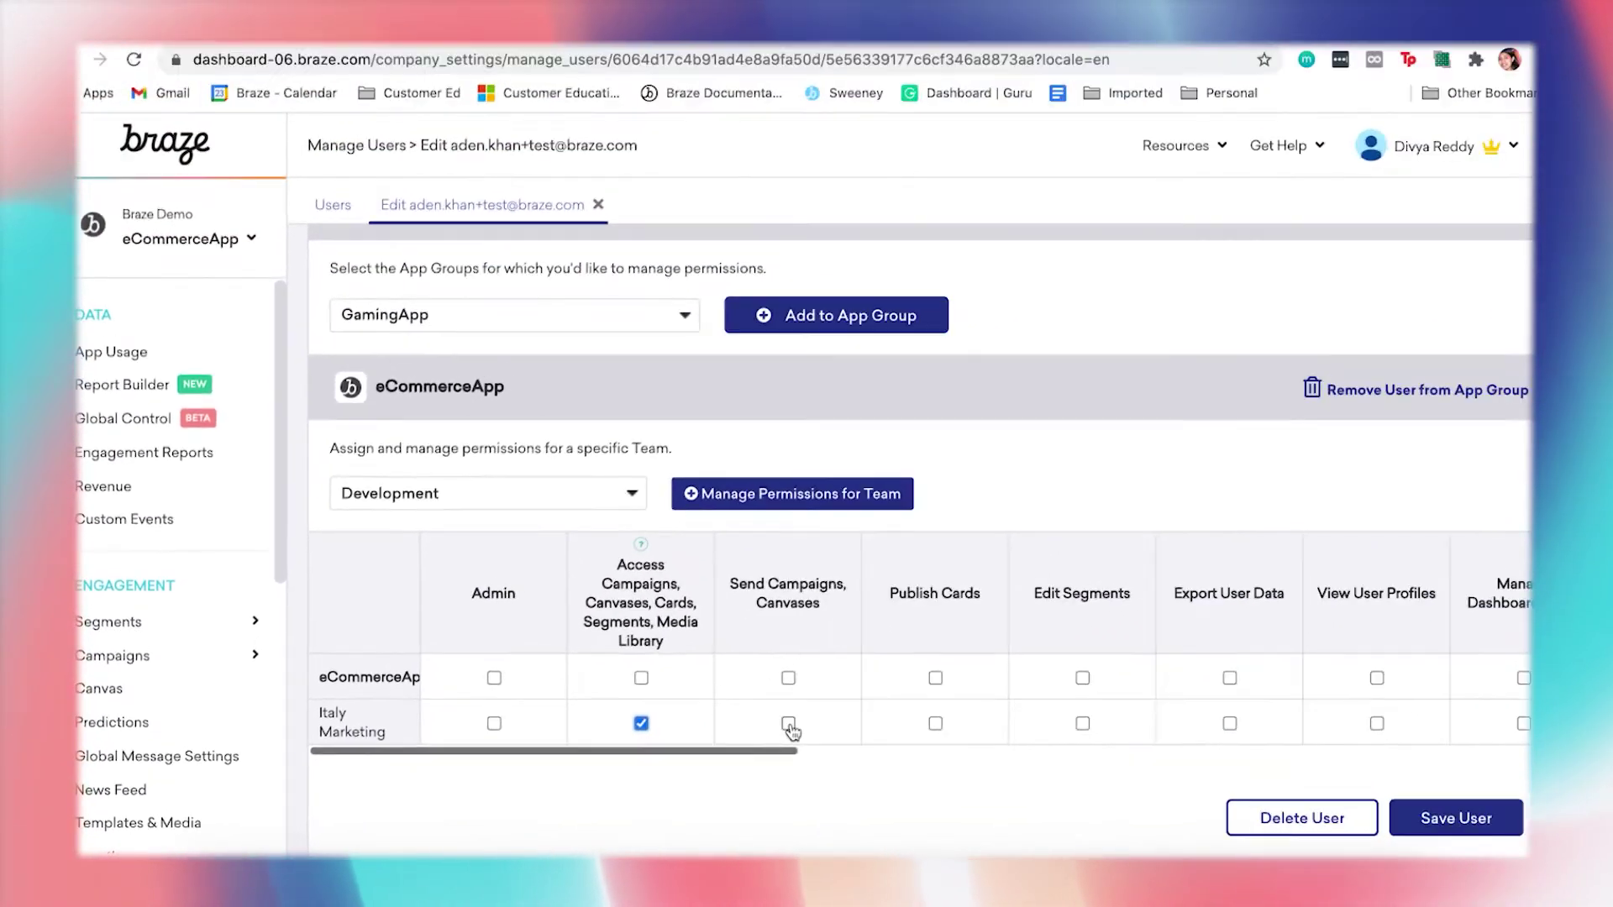
{"action": "left_click", "coordinate": [789, 724]}
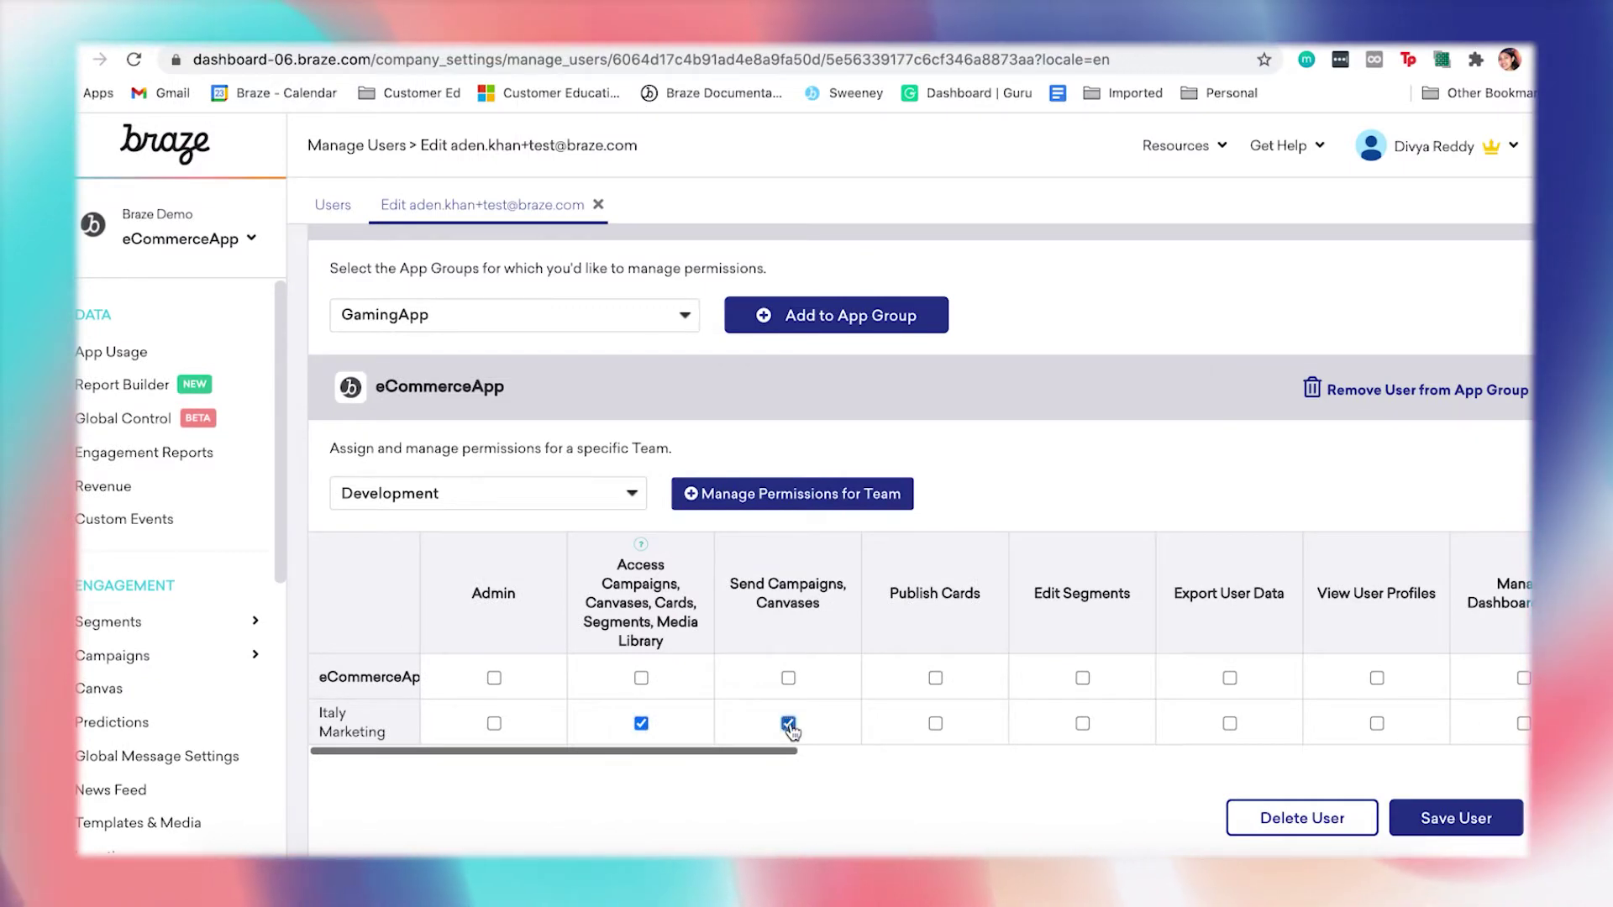
{"action": "left_click", "coordinate": [1081, 724]}
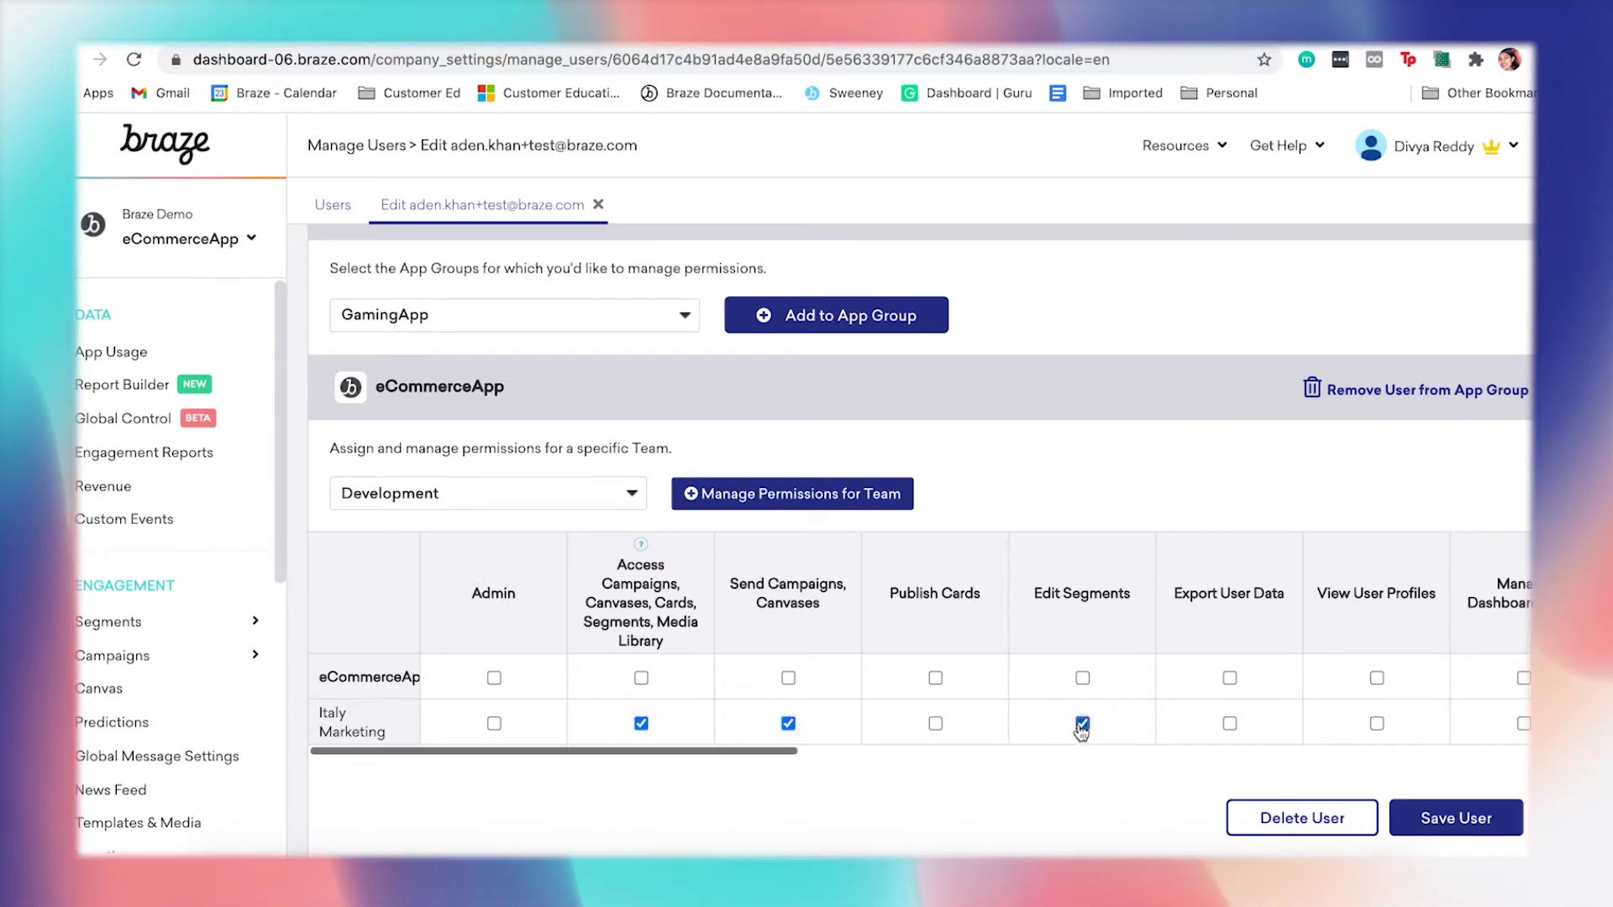
{"action": "left_click", "coordinate": [1468, 819]}
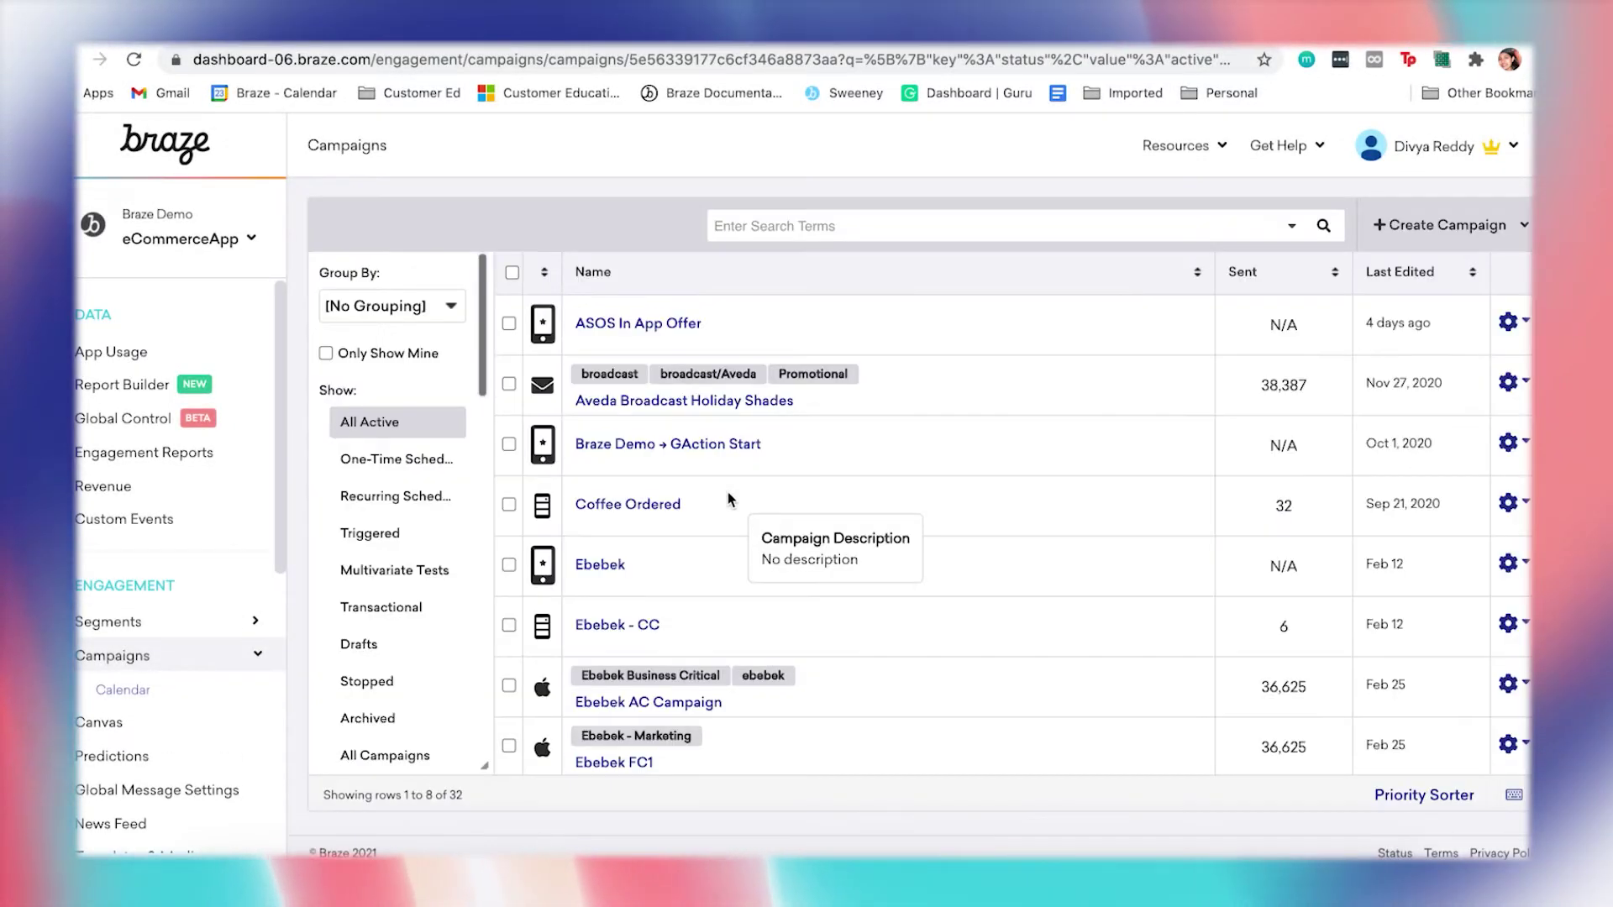
- Search the campaigns for "italy" and open the Italy Newsletter campaign for editing
{"action": "left_click", "coordinate": [852, 227]}
{"action": "type", "text": "italy"}
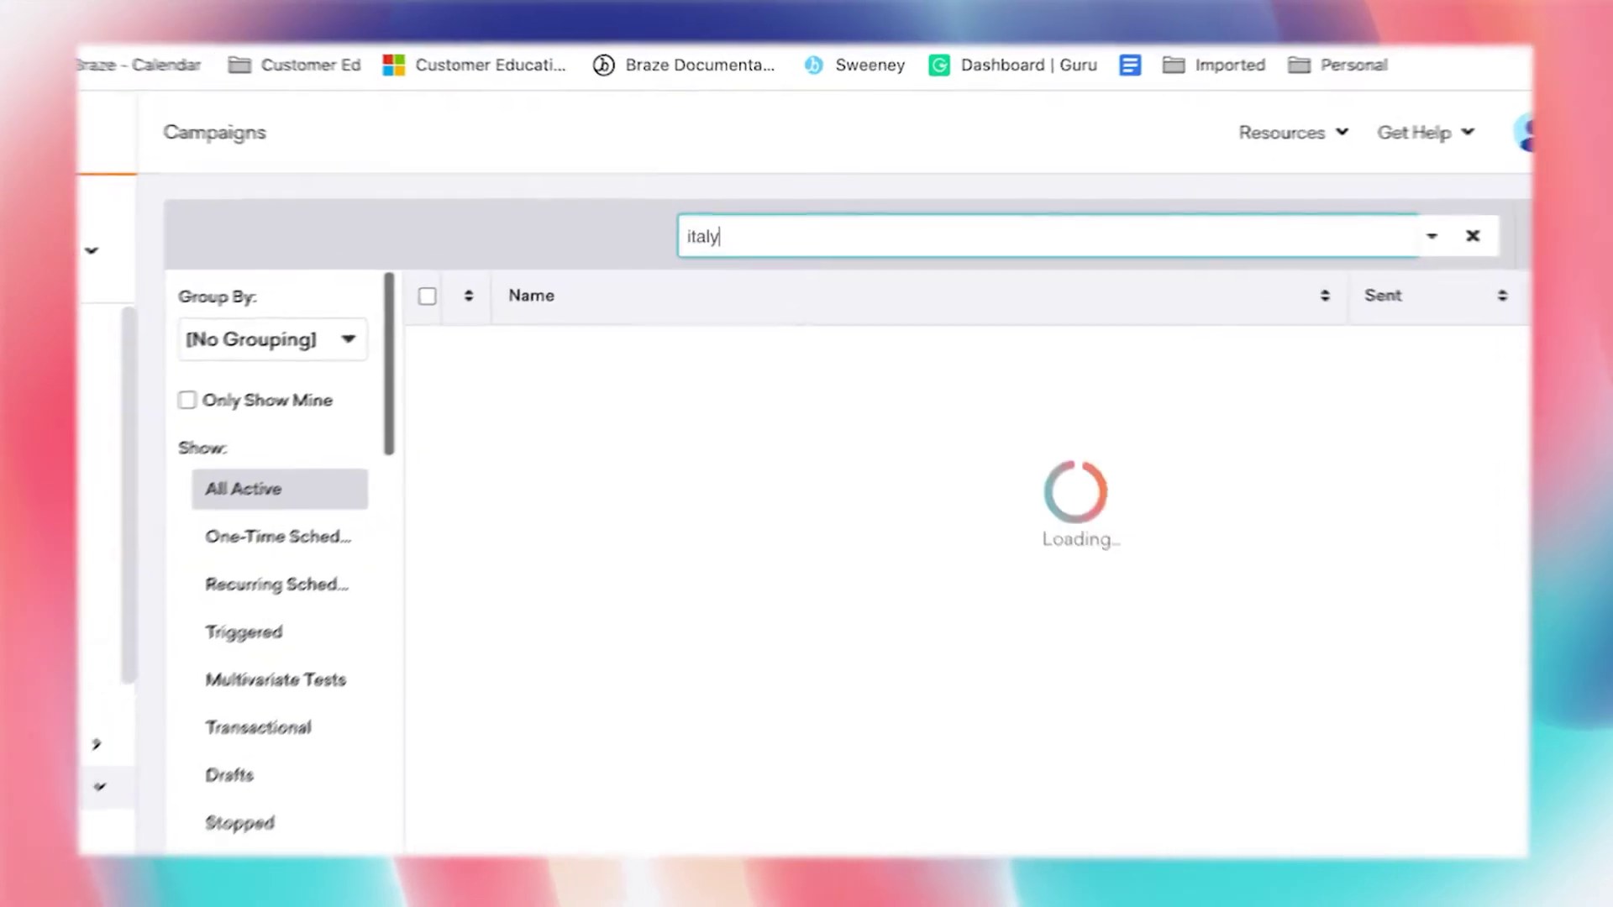
{"action": "left_click", "coordinate": [629, 363]}
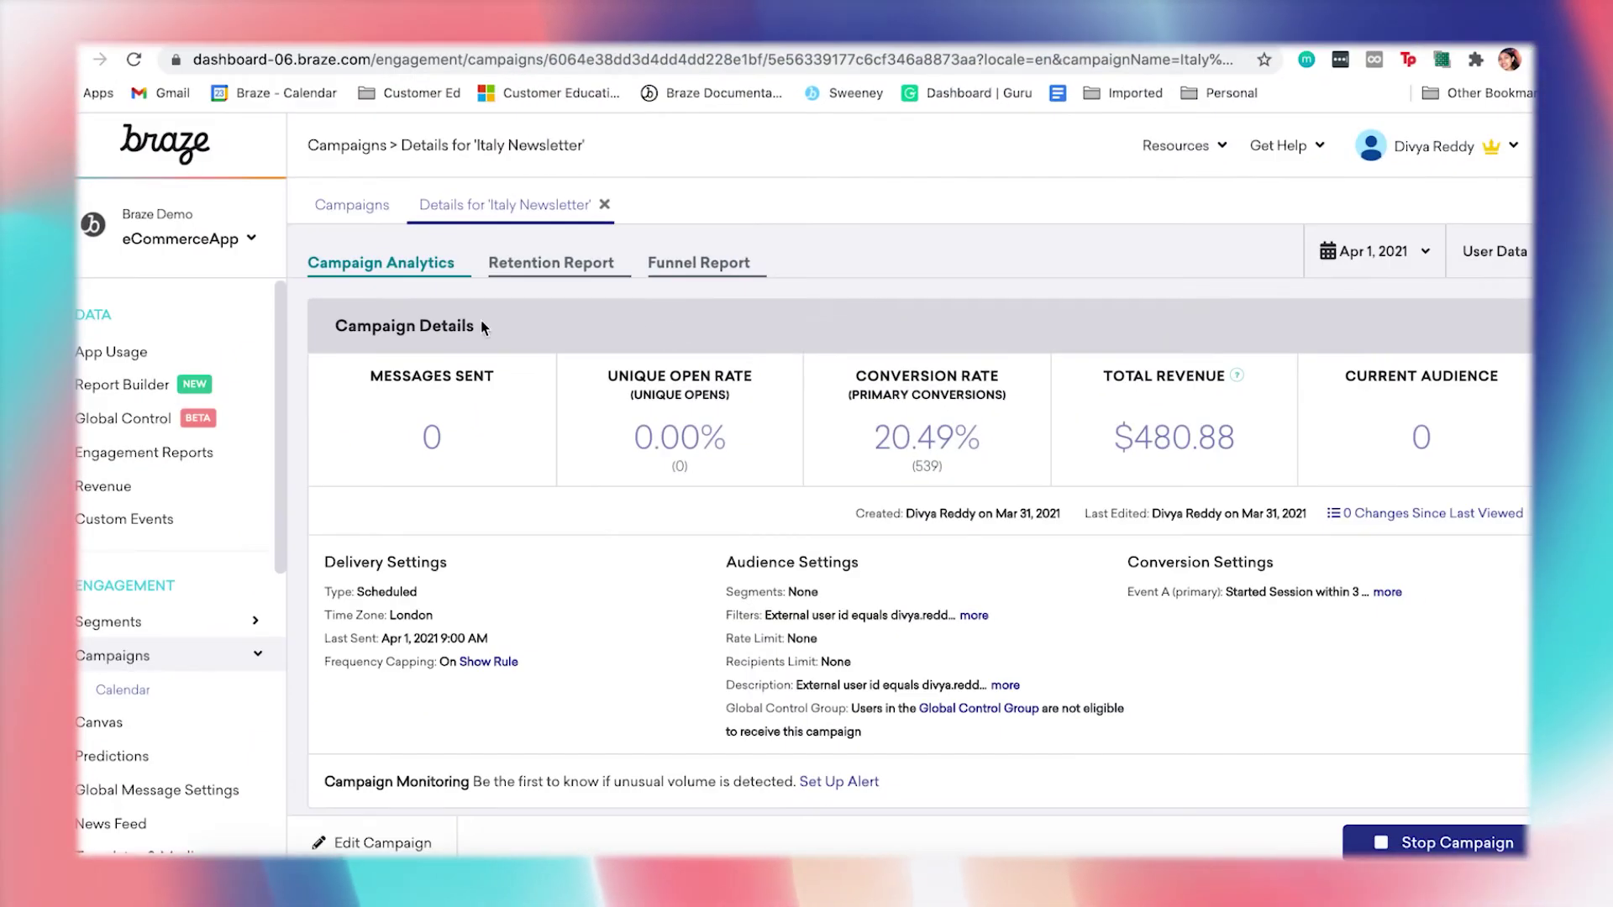
{"action": "left_click", "coordinate": [341, 843]}
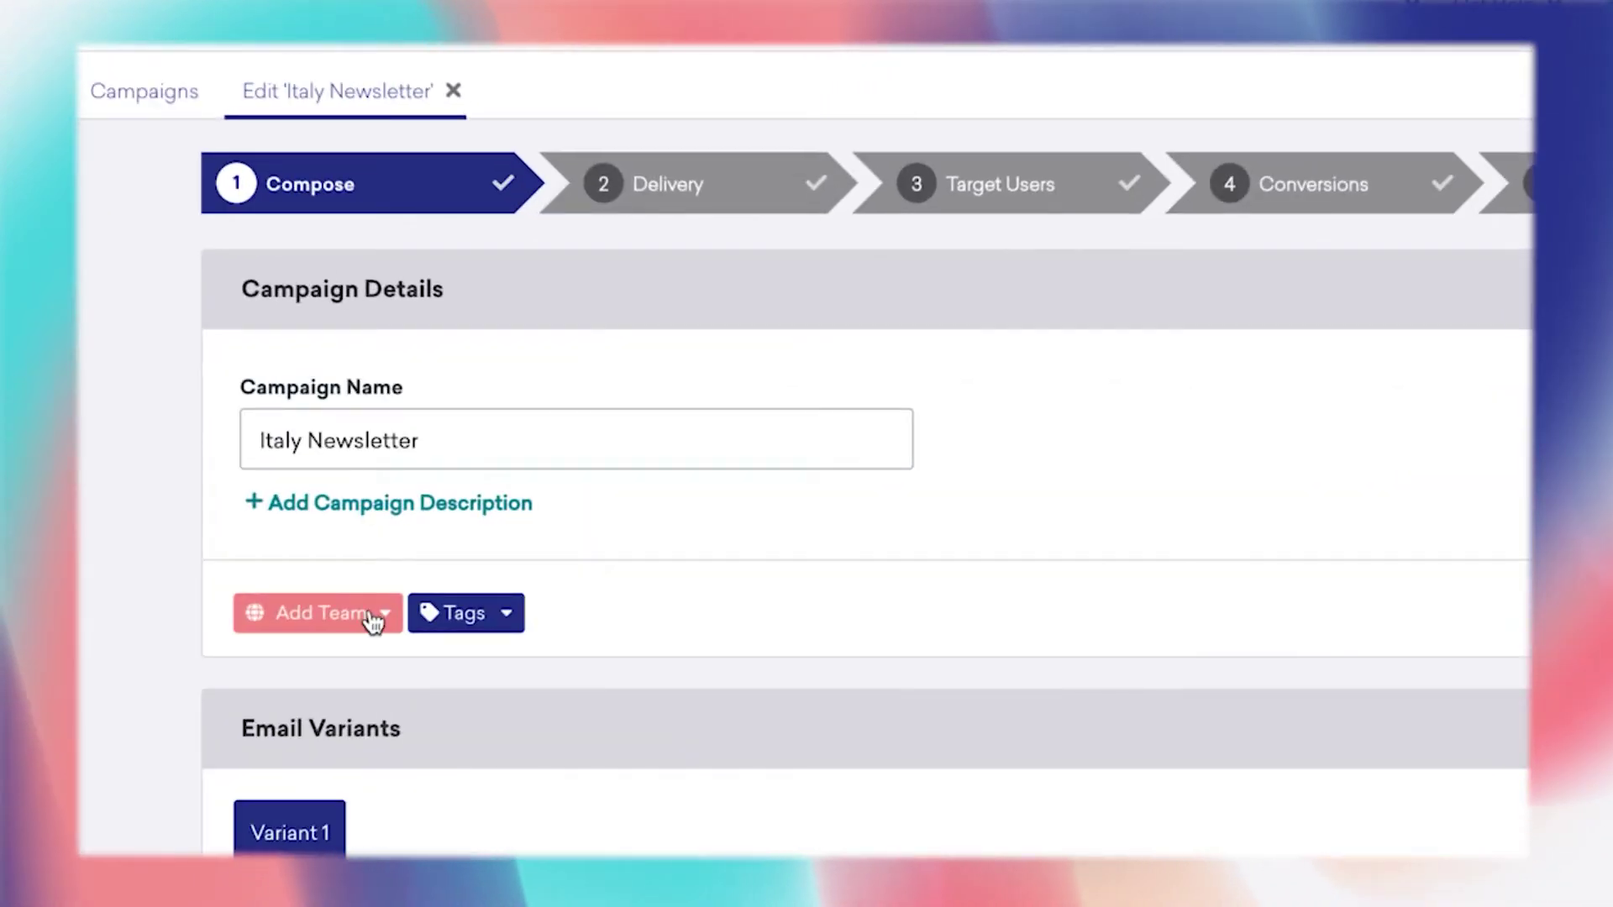
- Assign the Italy Marketing team to the Italy Newsletter campaign, advance through the remaining stages to Confirm and save the update
{"action": "left_click", "coordinate": [374, 622]}
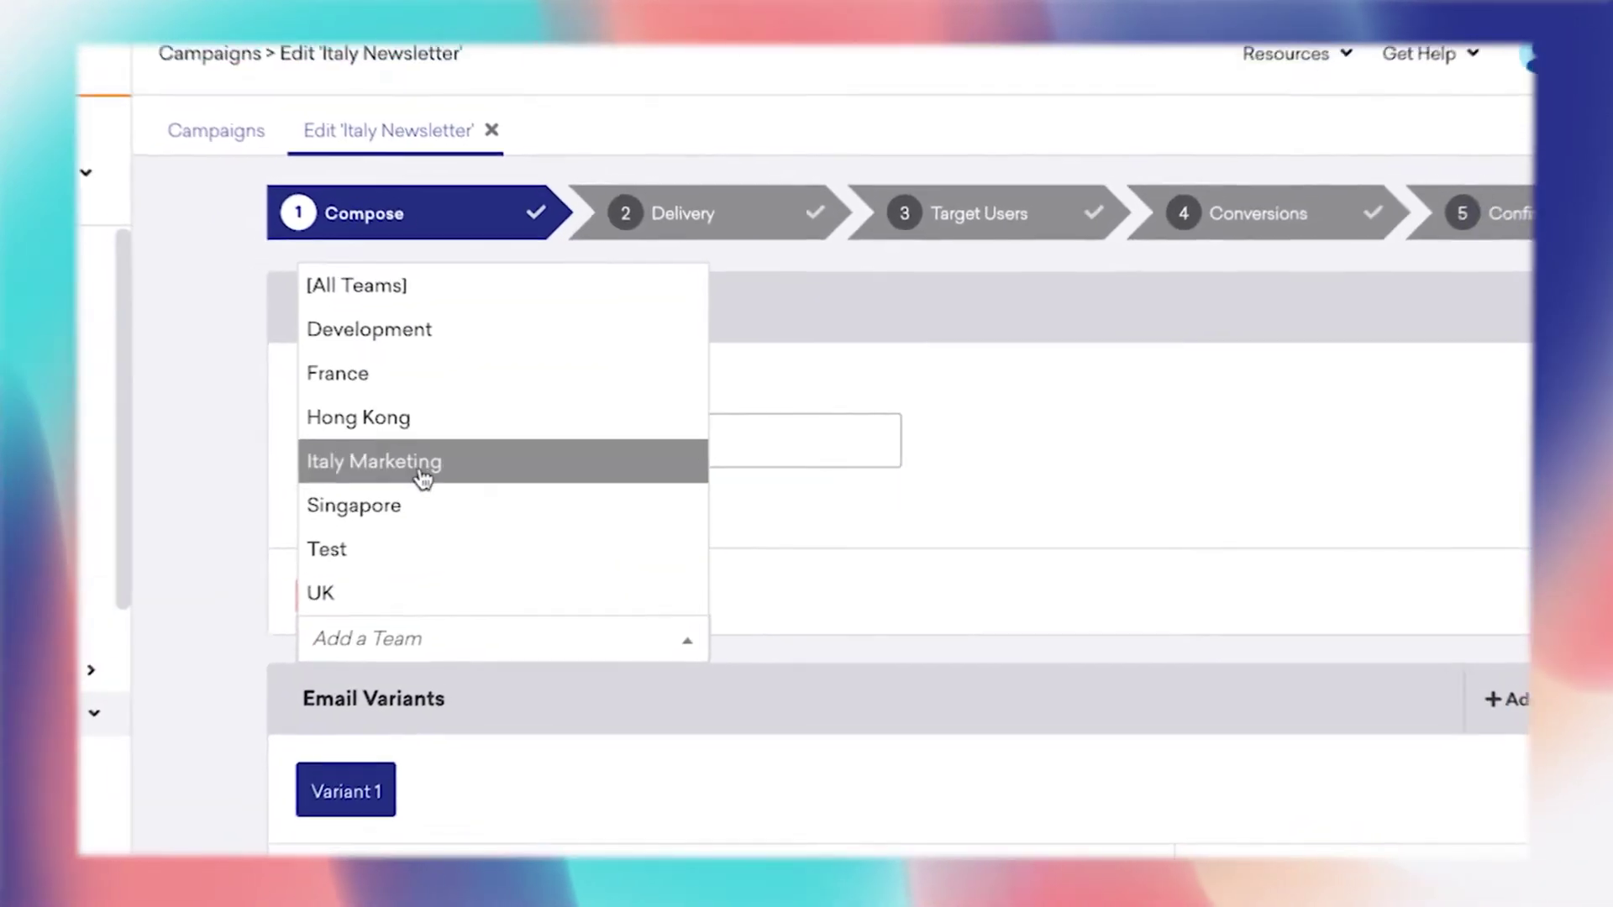
{"action": "left_click", "coordinate": [378, 461]}
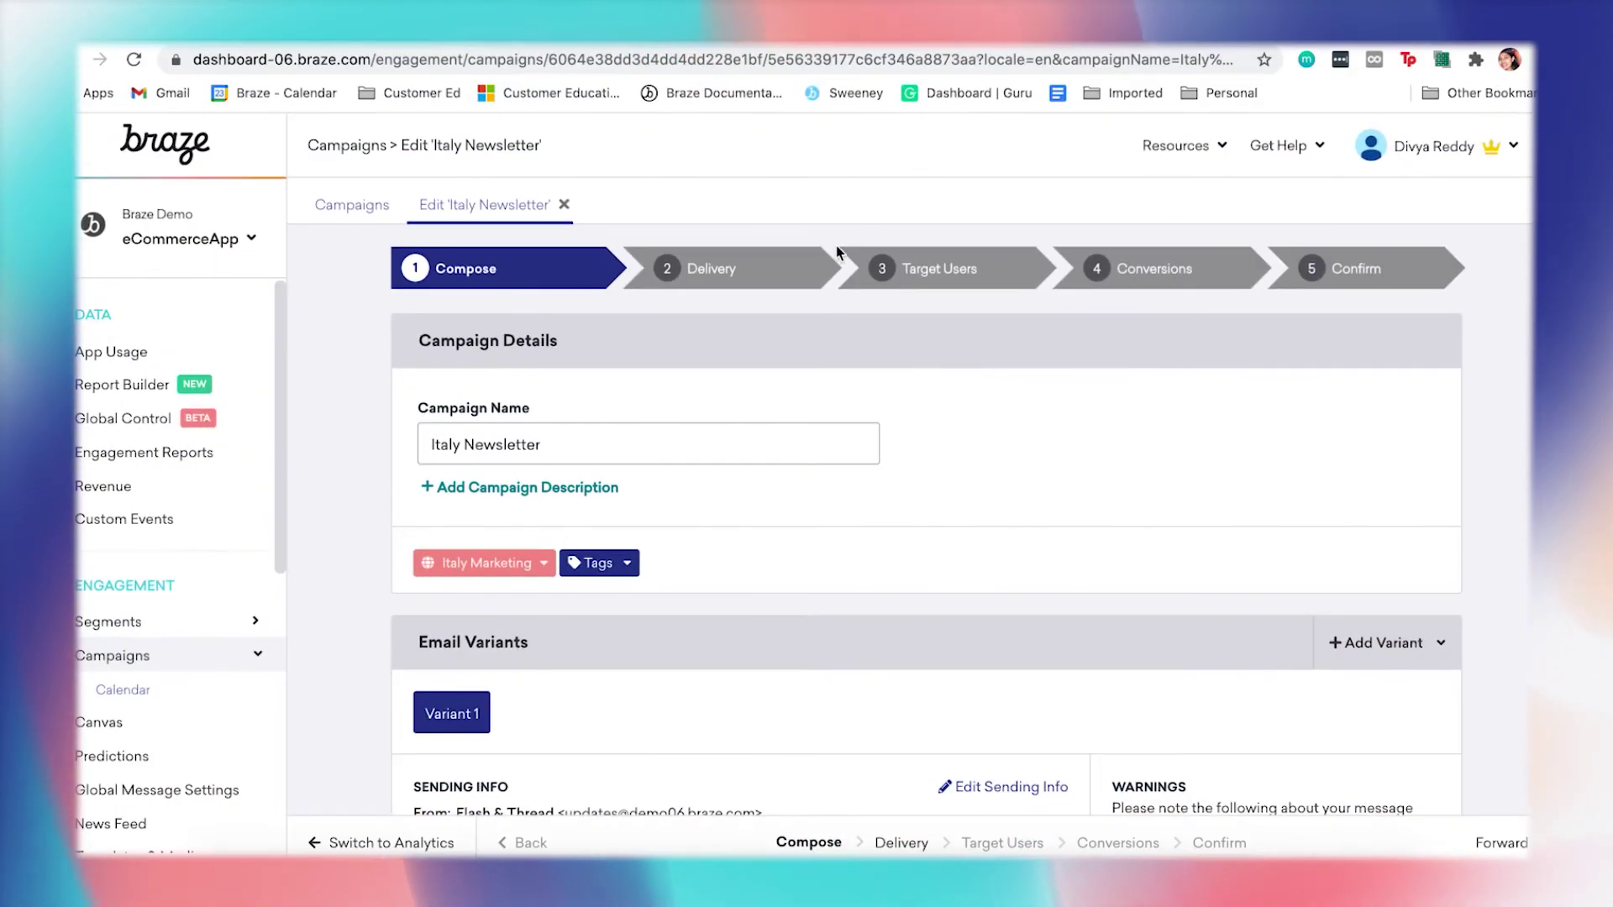
{"action": "left_click", "coordinate": [1501, 842]}
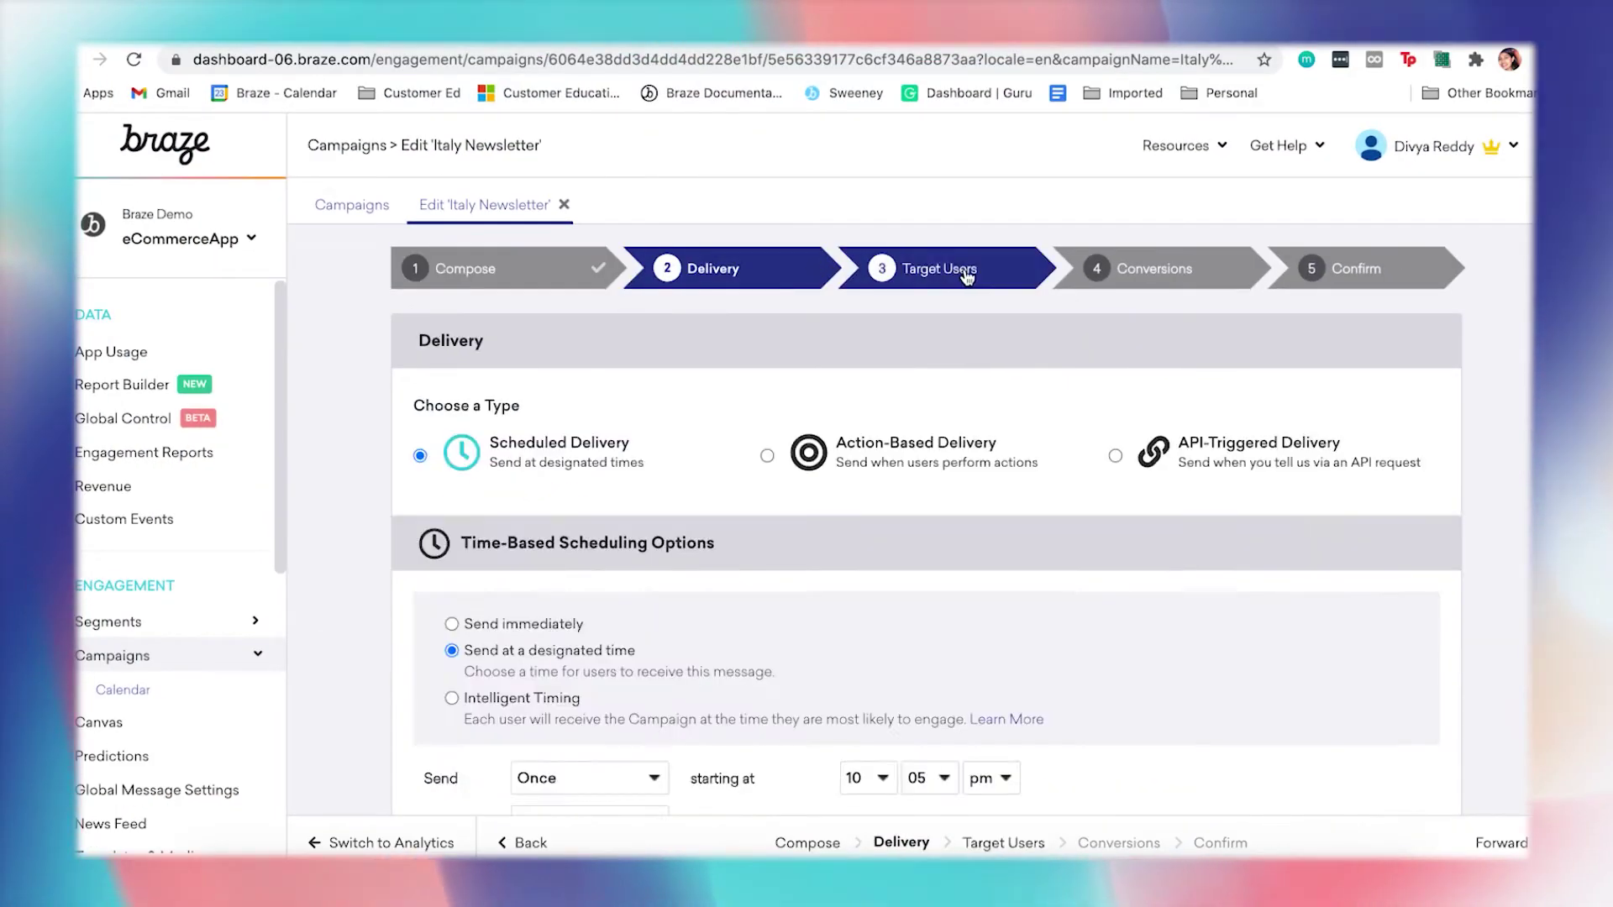
{"action": "left_click", "coordinate": [1501, 842]}
{"action": "left_click", "coordinate": [1500, 842]}
{"action": "left_click", "coordinate": [1501, 842]}
{"action": "left_click", "coordinate": [1426, 843]}
{"action": "key", "text": "Return"}
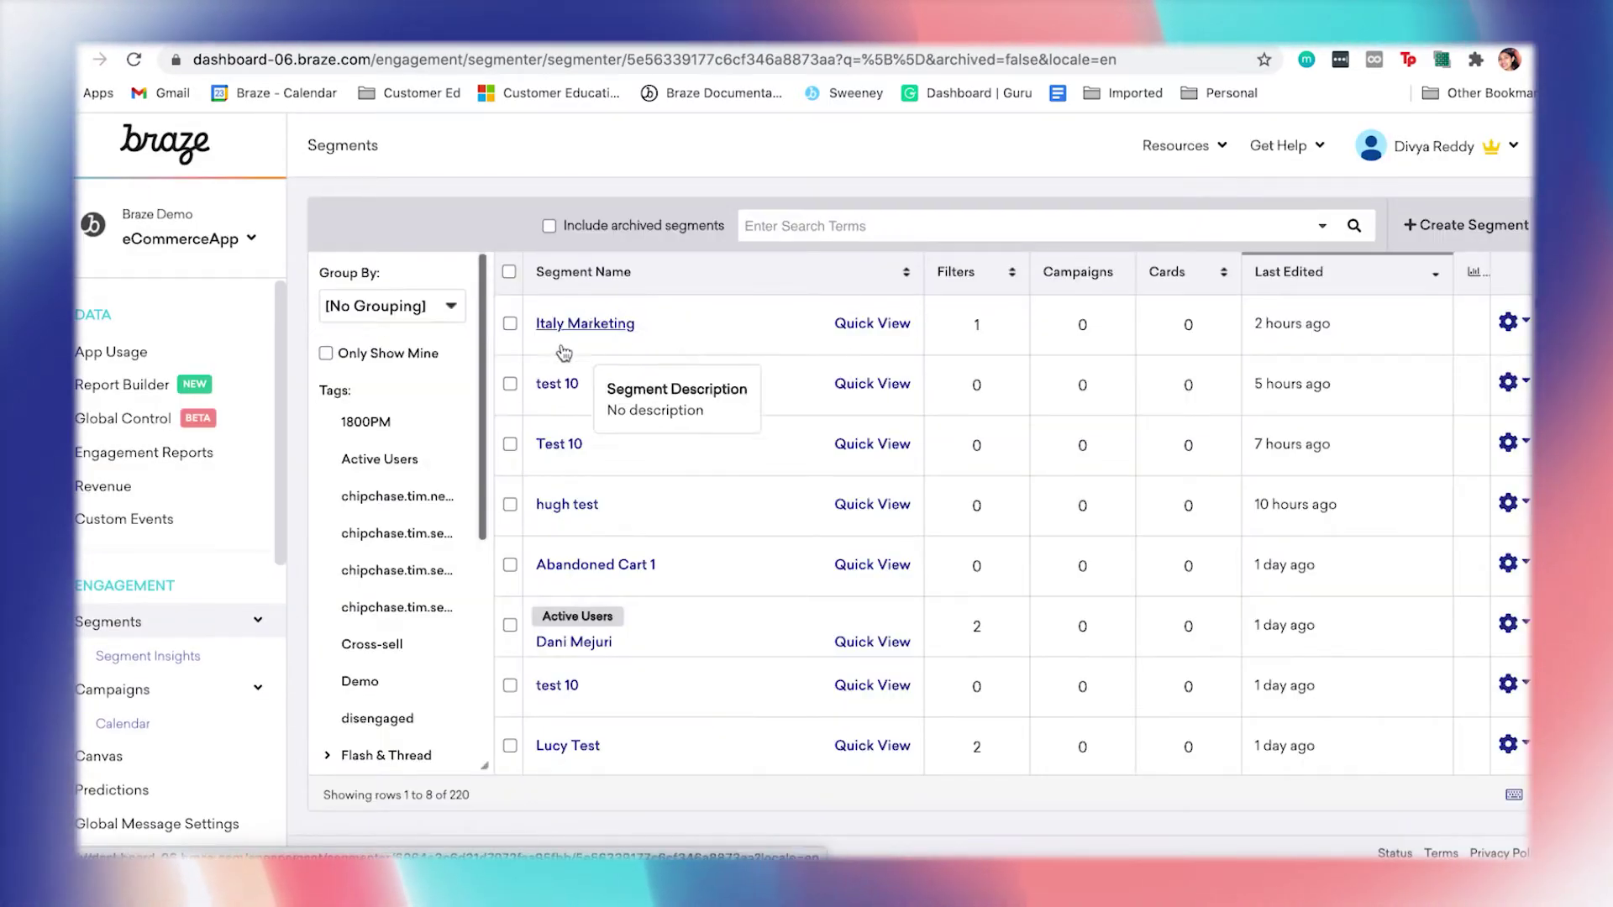
- Open the Italy Marketing segment and assign the Italy Marketing team to it
{"action": "left_click", "coordinate": [588, 328]}
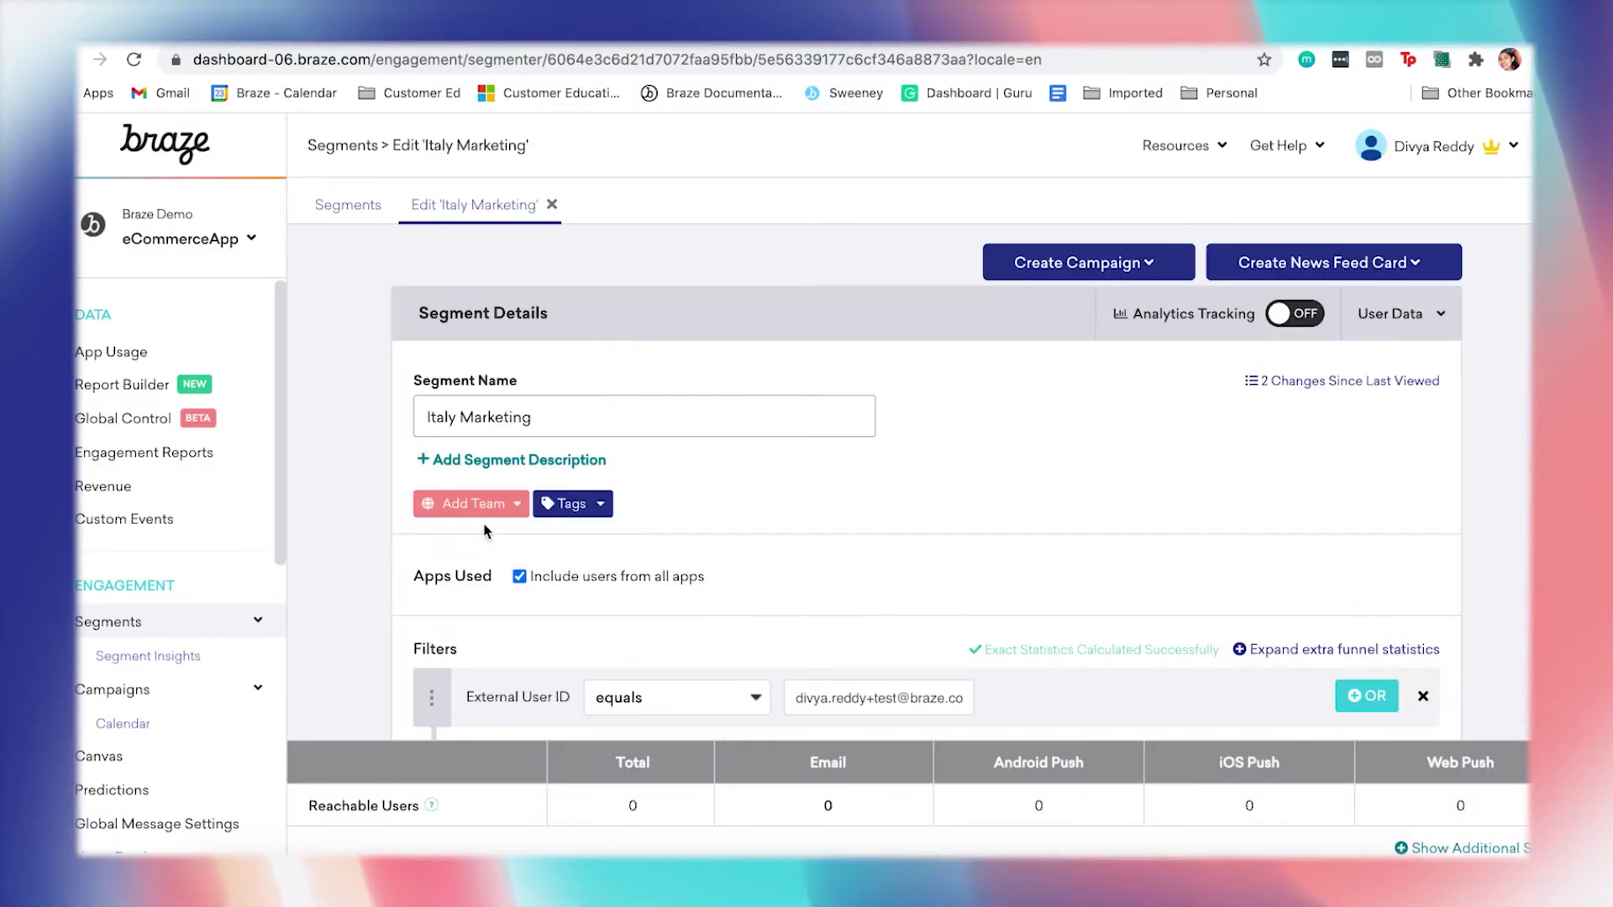
{"action": "left_click", "coordinate": [491, 504]}
{"action": "left_click", "coordinate": [473, 708]}
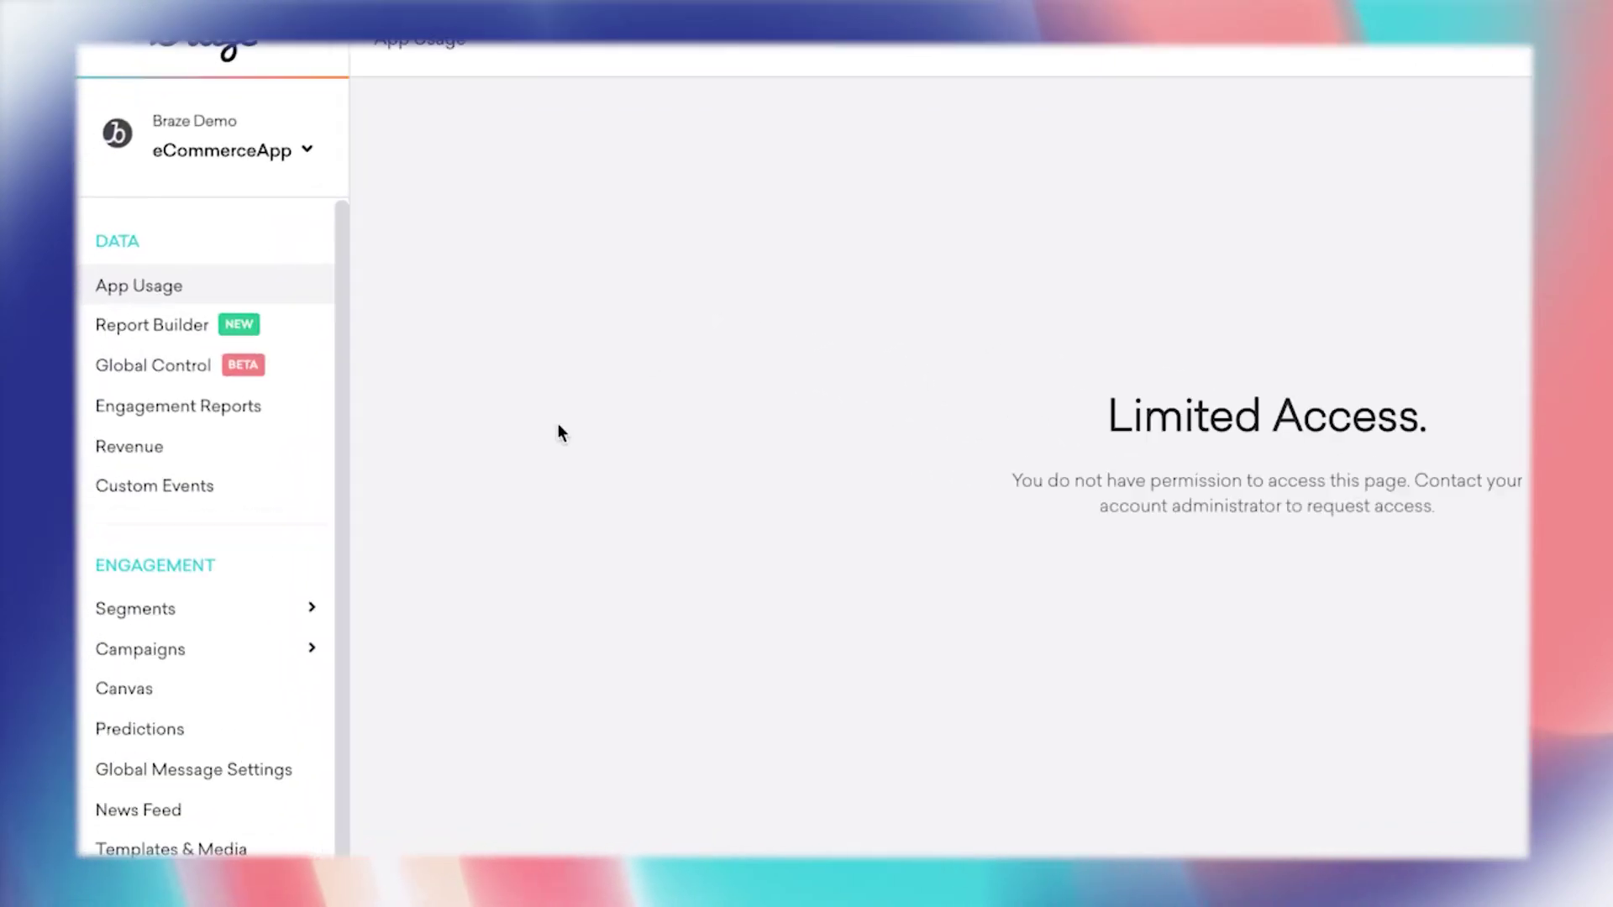
- In the limited user's account, open the Italy Marketing segment and review its team tag and team filter
{"action": "left_click", "coordinate": [208, 618]}
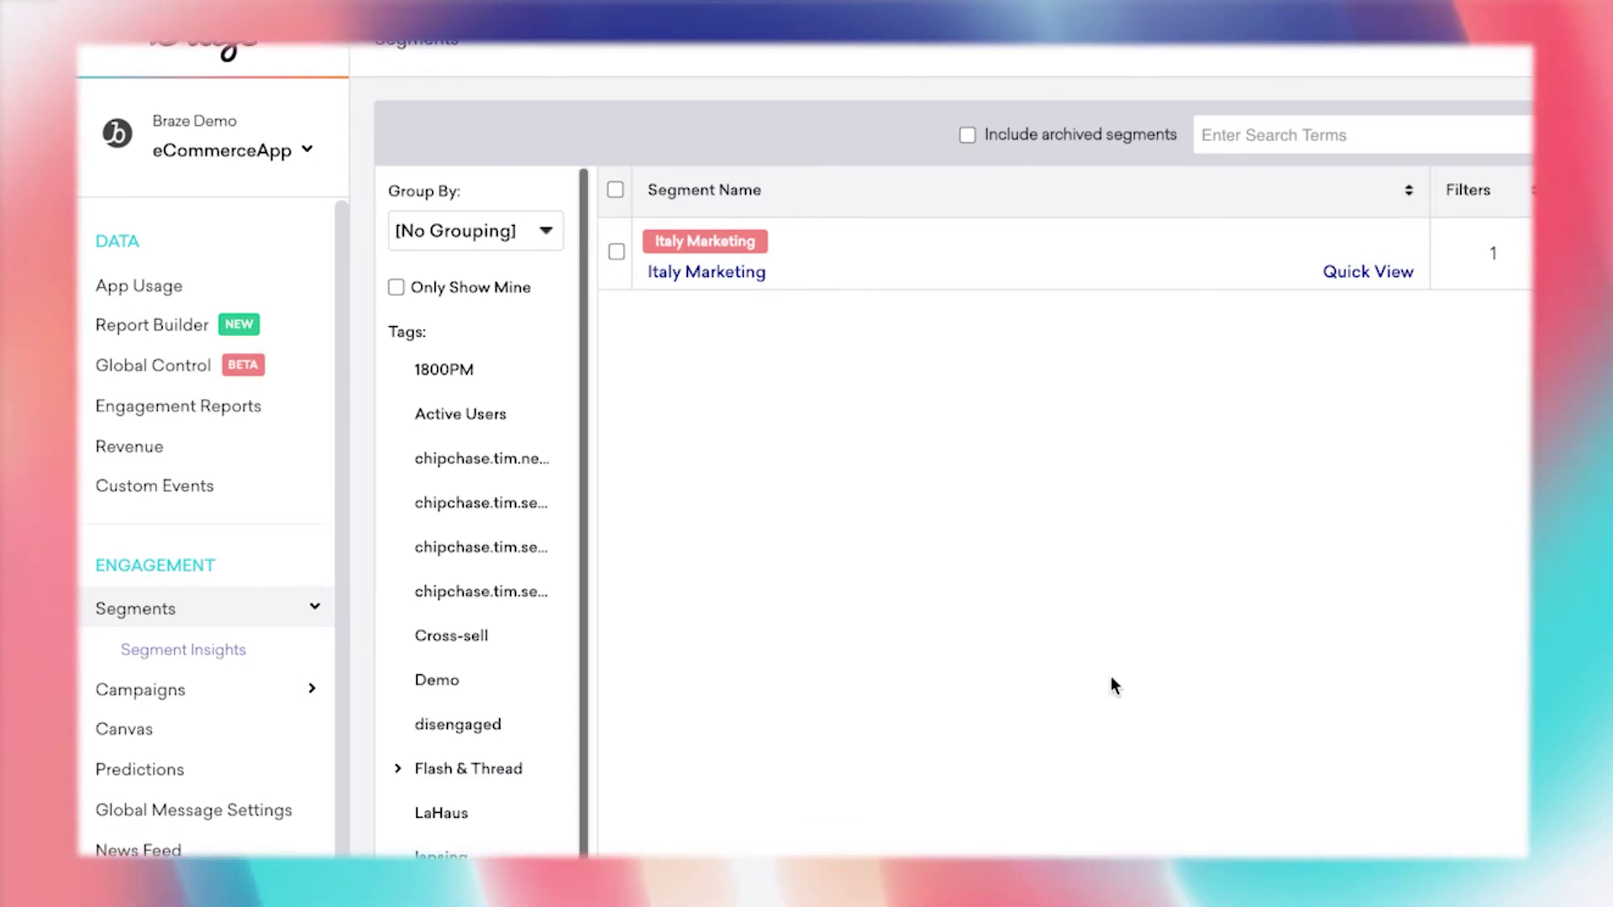
{"action": "left_click", "coordinate": [659, 260]}
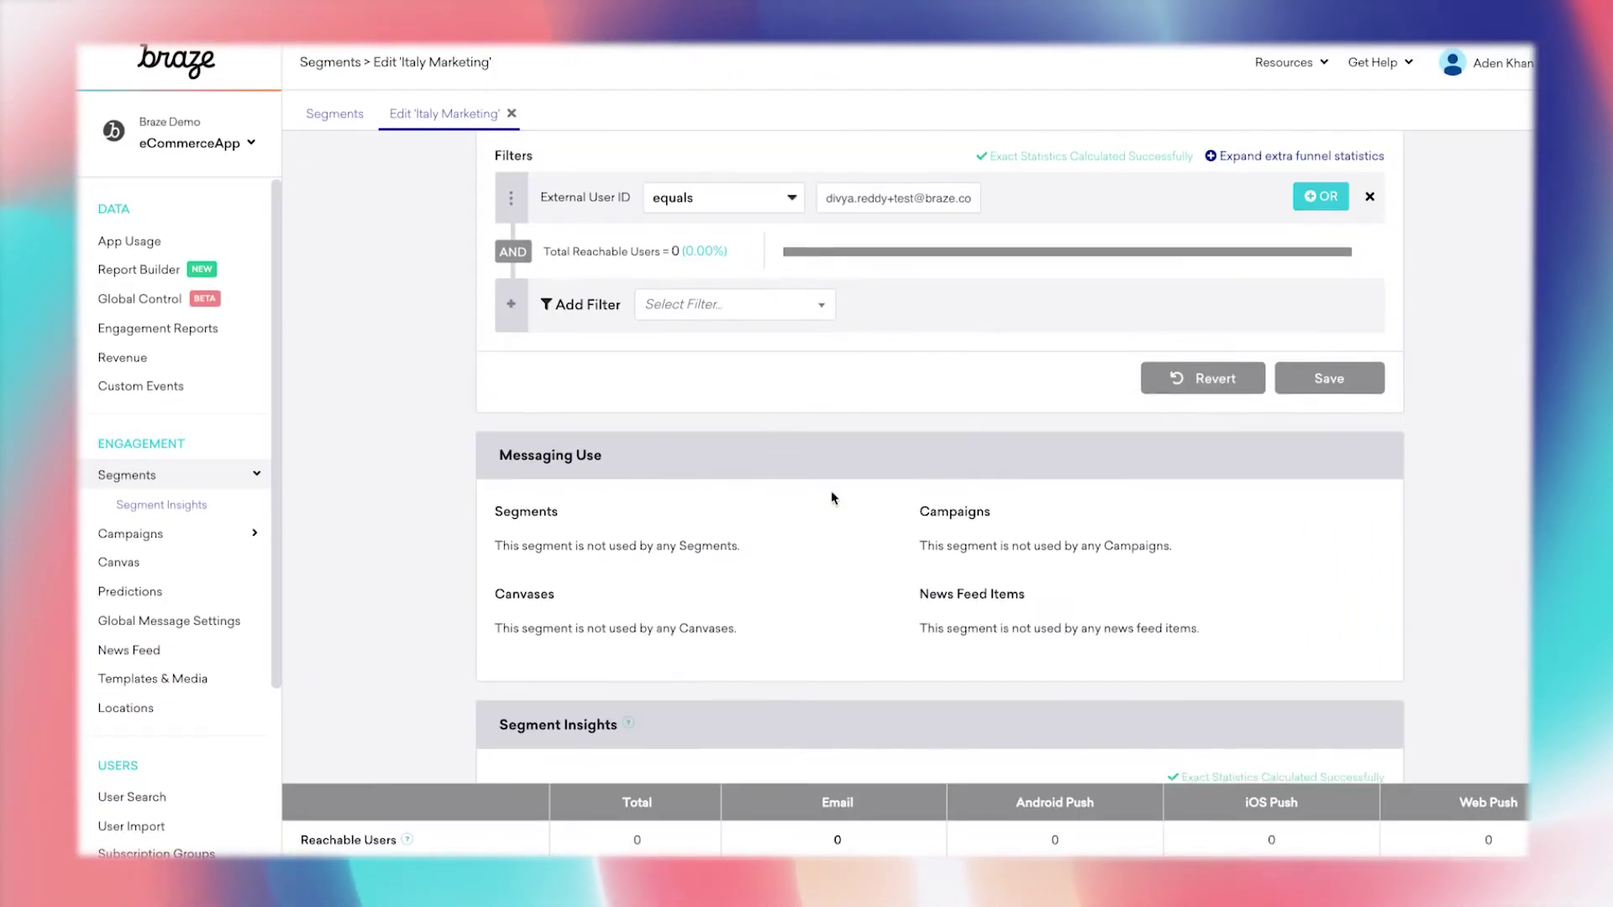
{"action": "scroll", "coordinate": [830, 491], "scroll_direction": "up", "scroll_amount": 3}
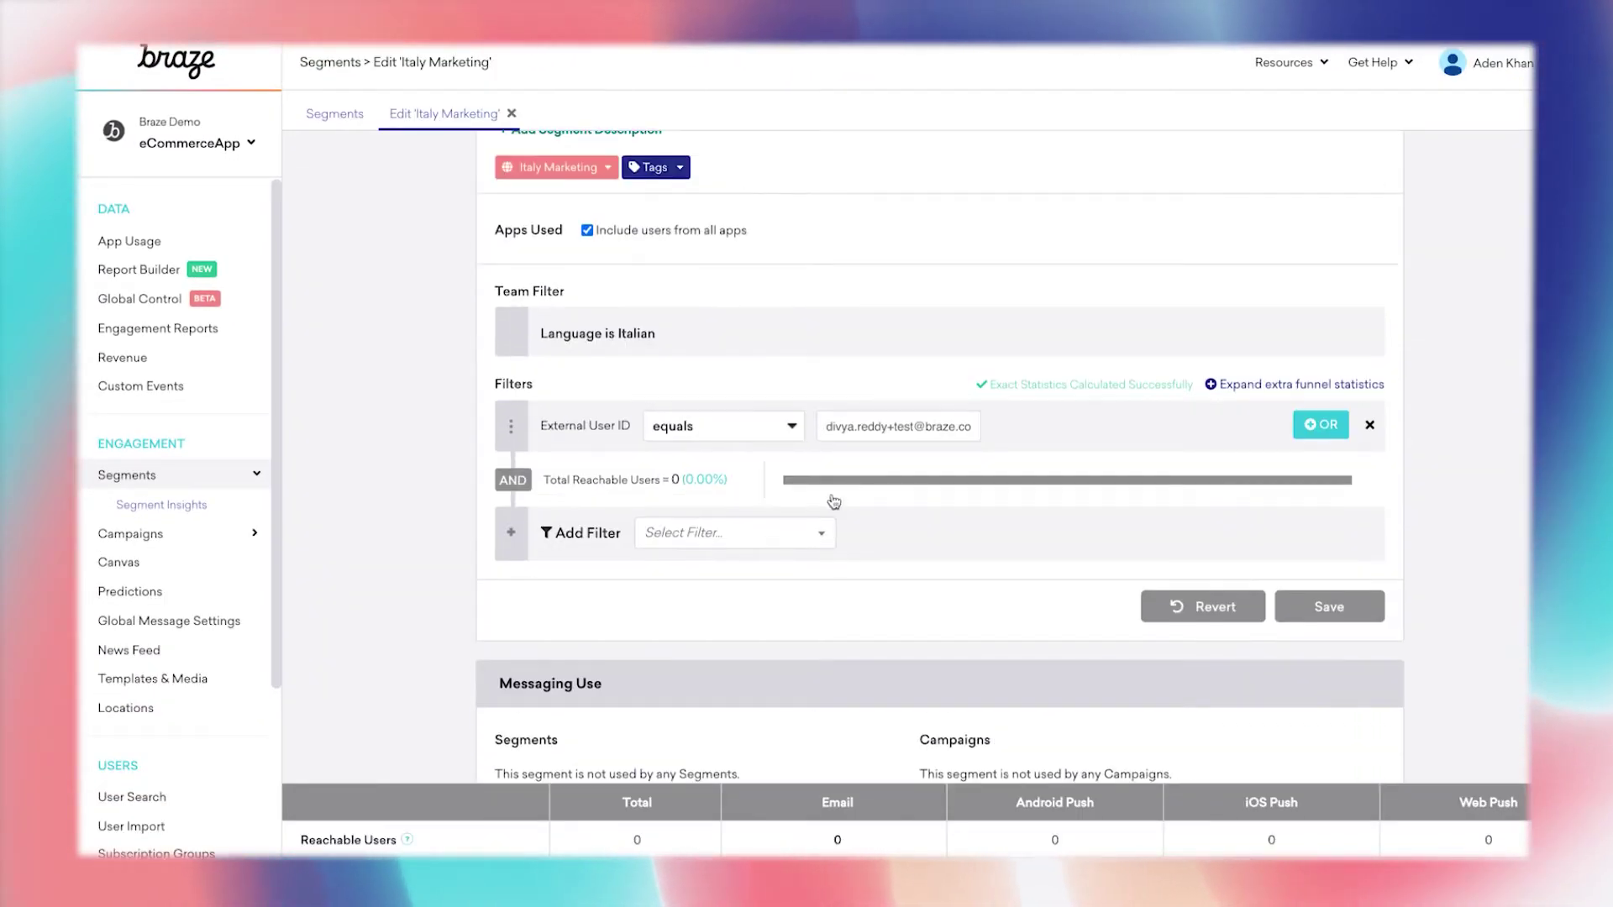
{"action": "scroll", "coordinate": [833, 501], "scroll_direction": "up", "scroll_amount": 2}
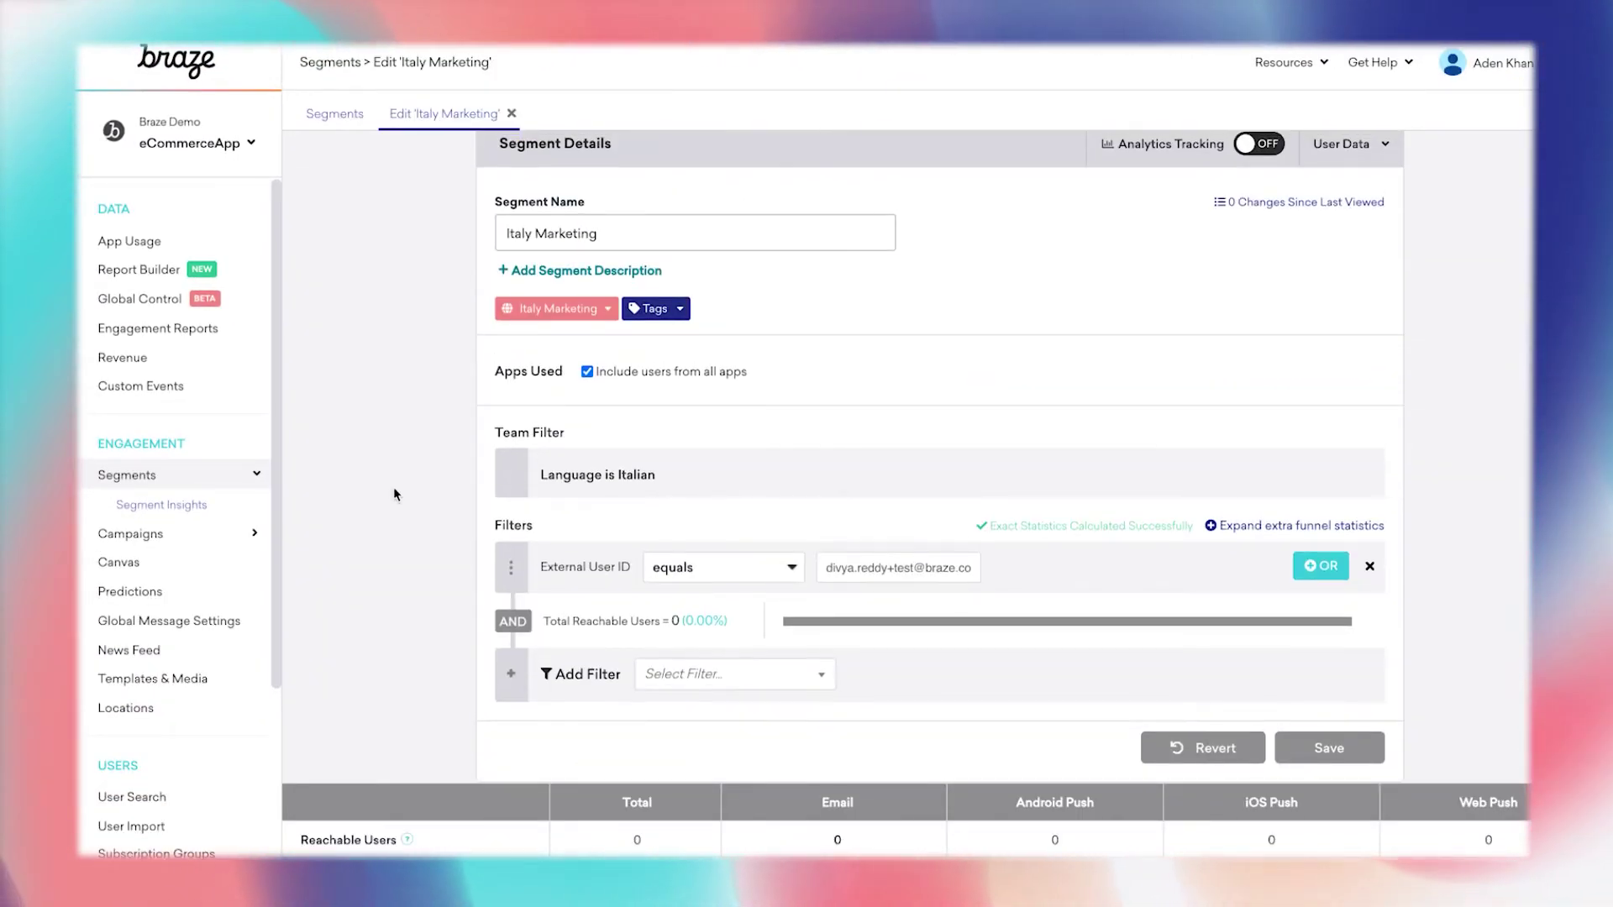
- Create a push notification campaign and name it New Example Campaign, correcting the misspelled word in the name
{"action": "left_click", "coordinate": [131, 533]}
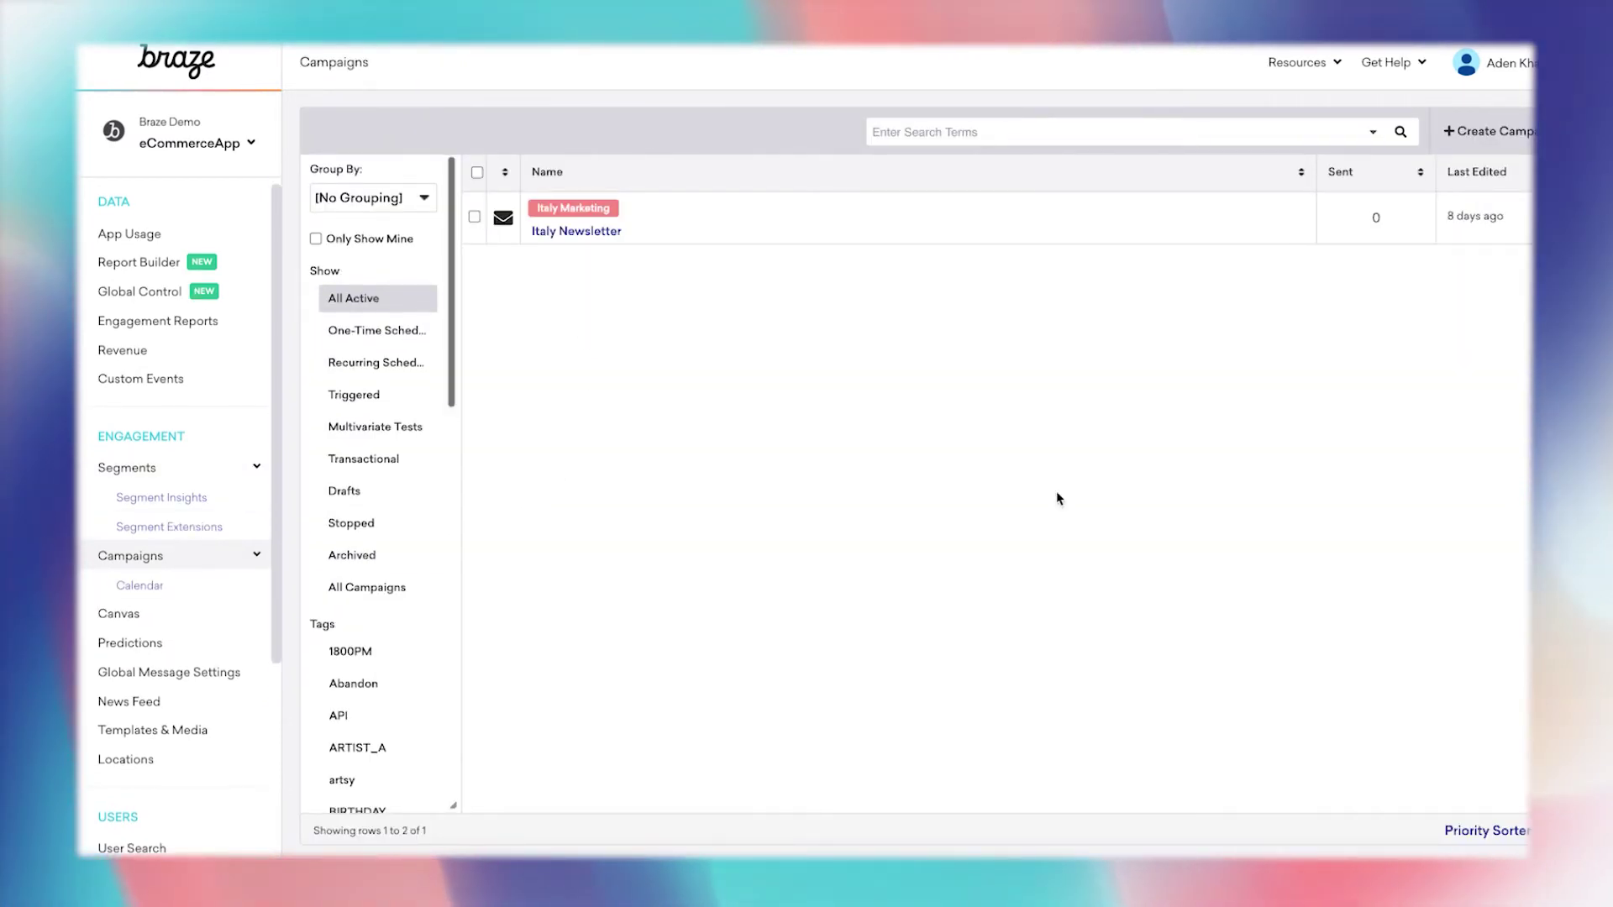
{"action": "left_click", "coordinate": [1487, 131]}
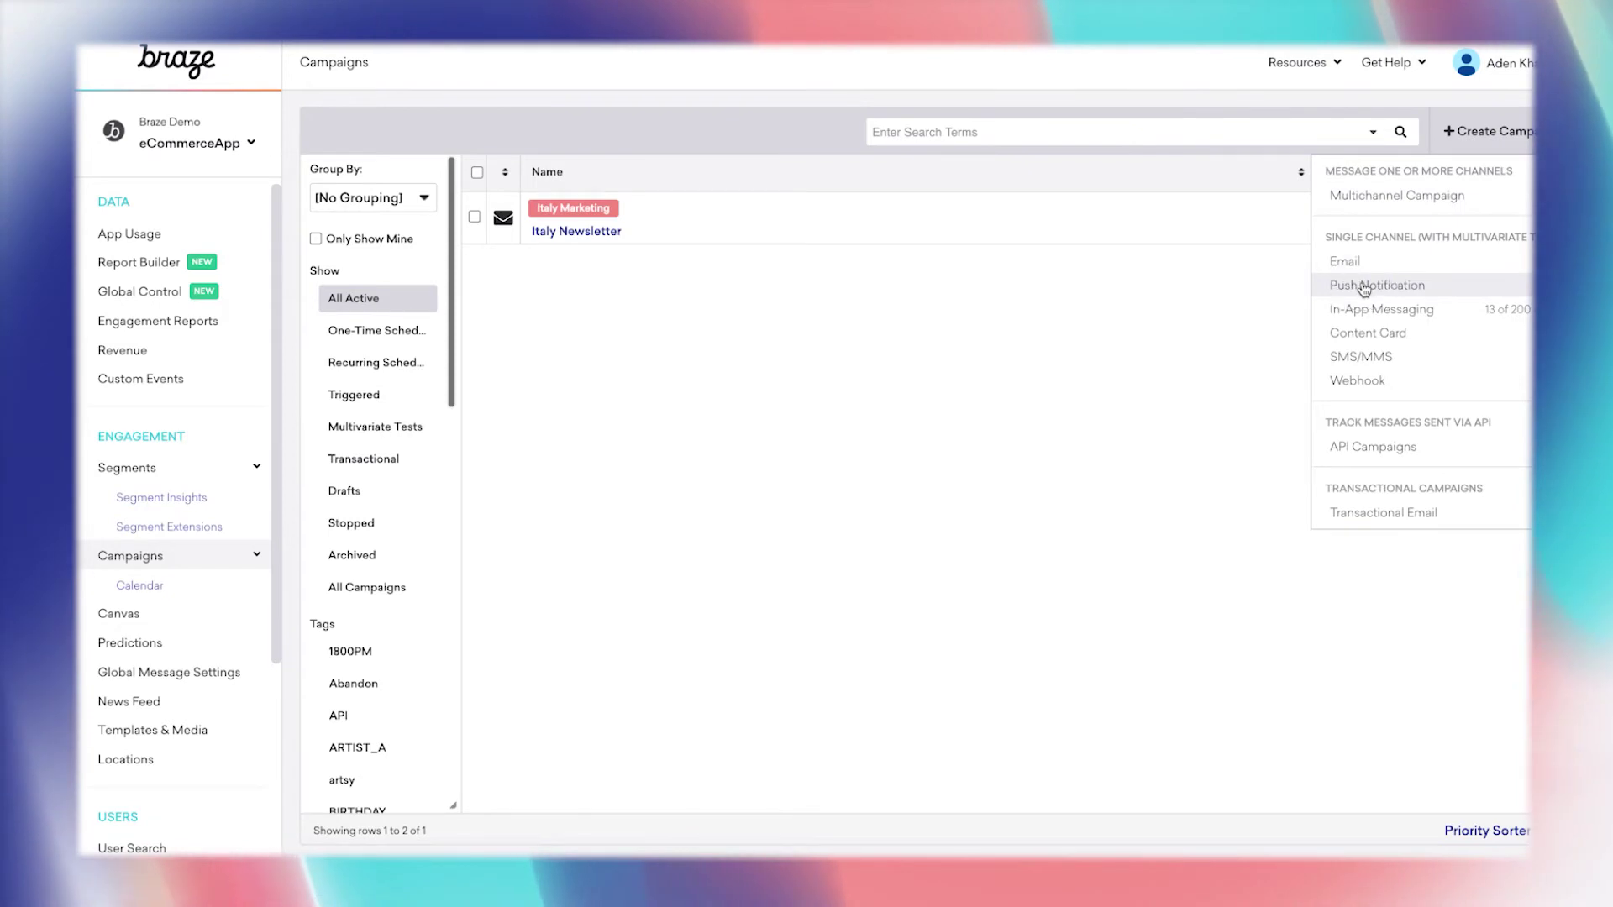
{"action": "left_click", "coordinate": [1353, 281]}
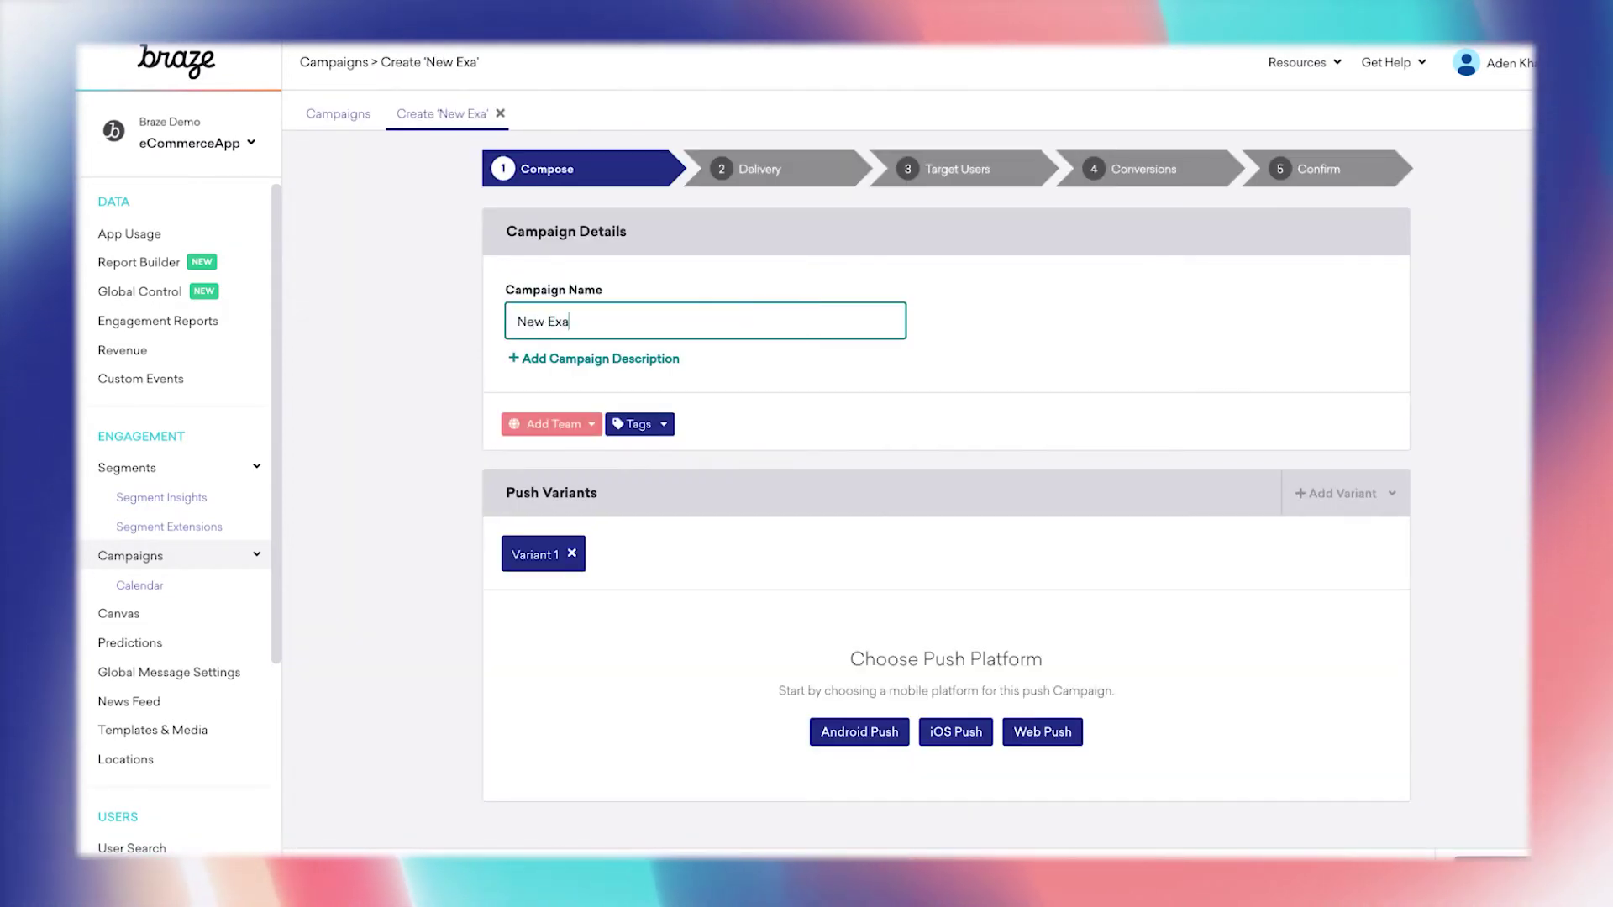
{"action": "right_click", "coordinate": [622, 324]}
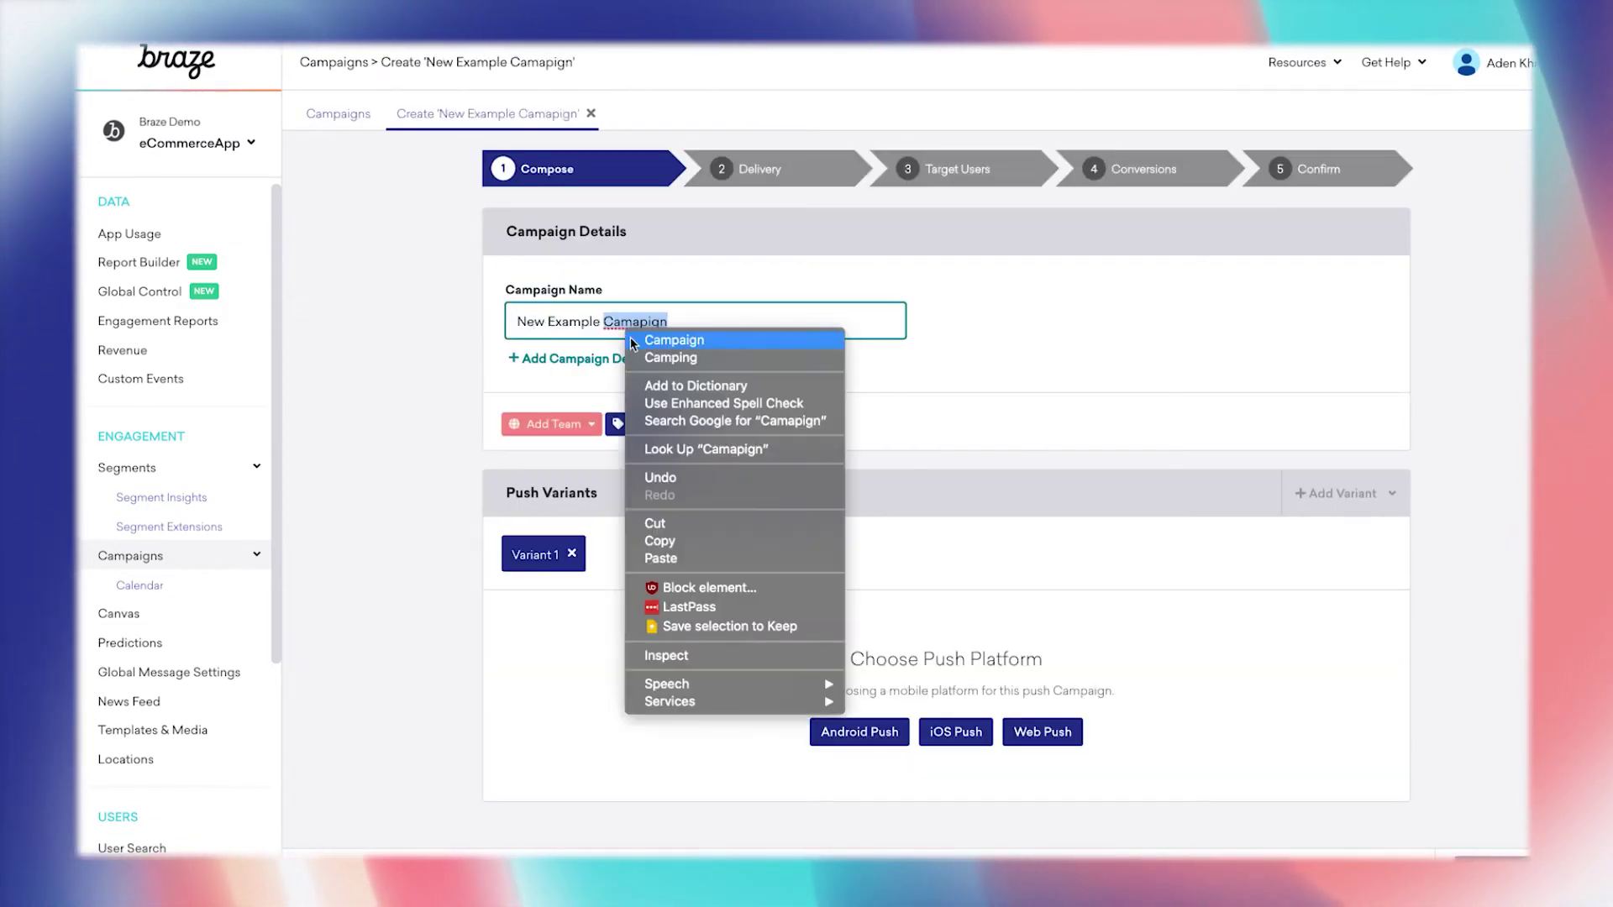
{"action": "left_click", "coordinate": [643, 338]}
- Choose Android as the push platform and compose the message "Example Push."
{"action": "left_click", "coordinate": [857, 732]}
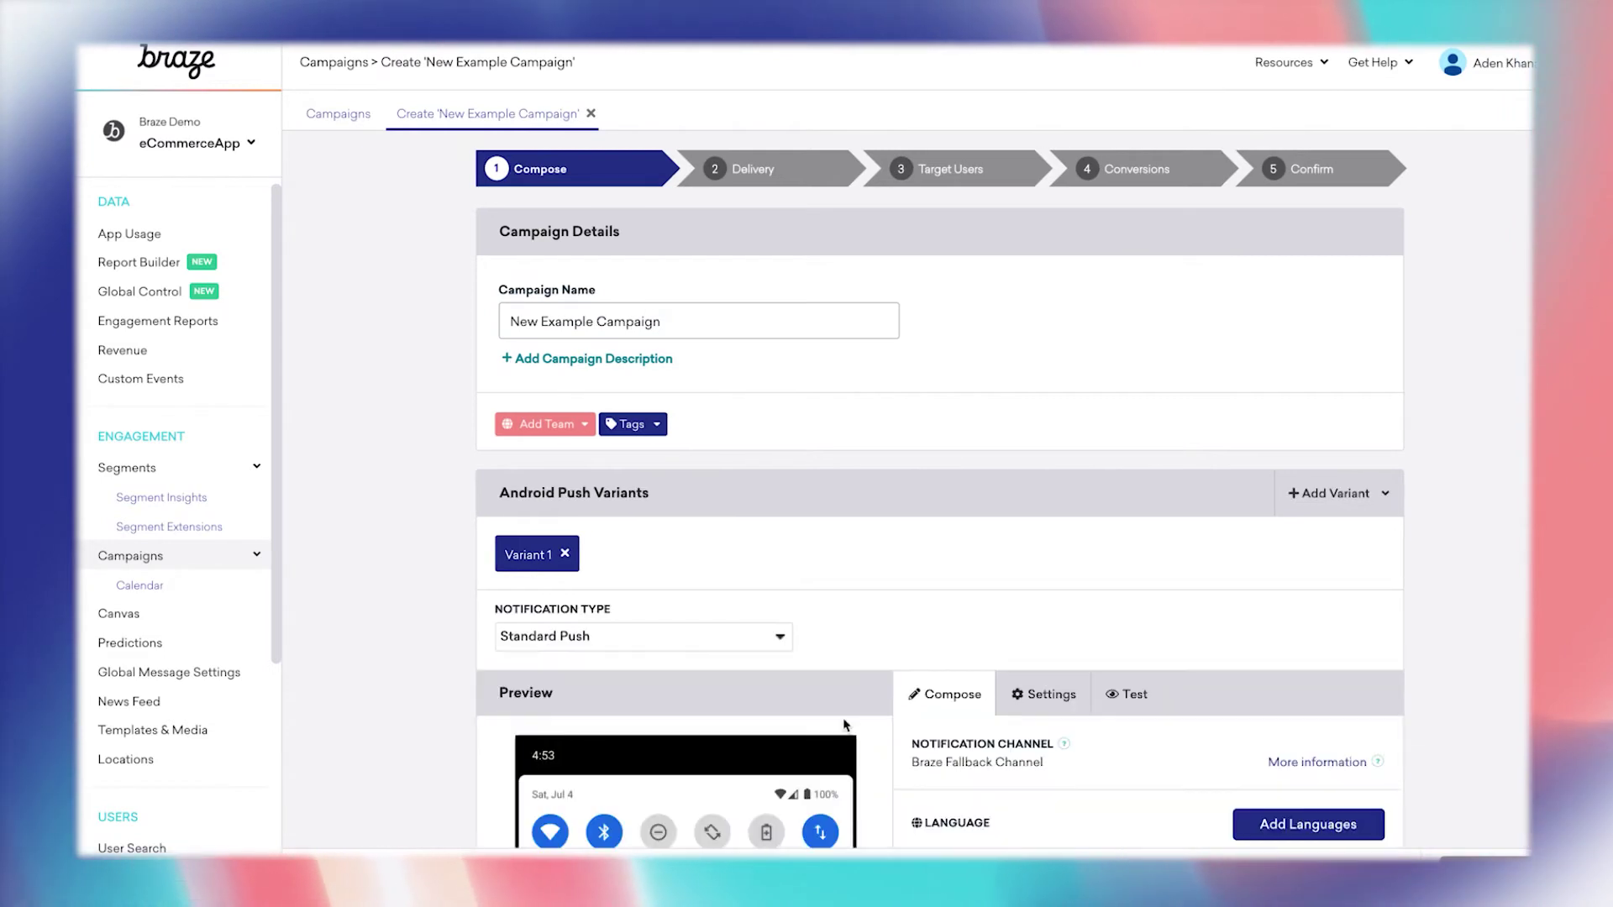
{"action": "scroll", "coordinate": [983, 727], "scroll_direction": "down", "scroll_amount": 4}
{"action": "left_click", "coordinate": [982, 727]}
{"action": "type", "text": "Exam"}
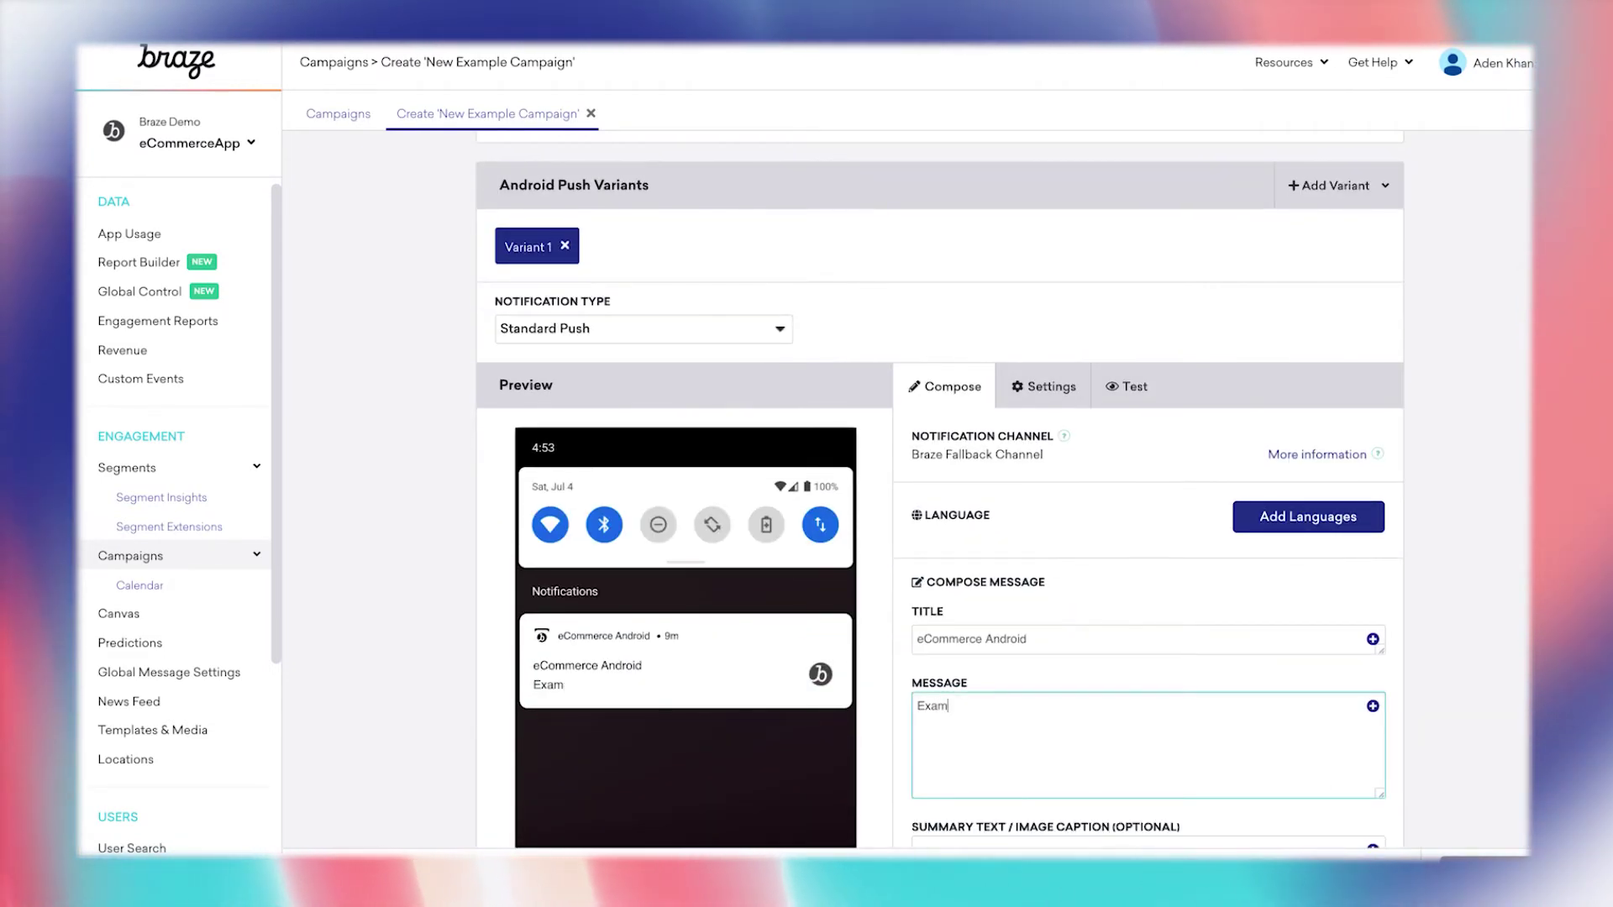
{"action": "type", "text": "ple Push."}
{"action": "scroll", "coordinate": [940, 488], "scroll_direction": "down", "scroll_amount": 3}
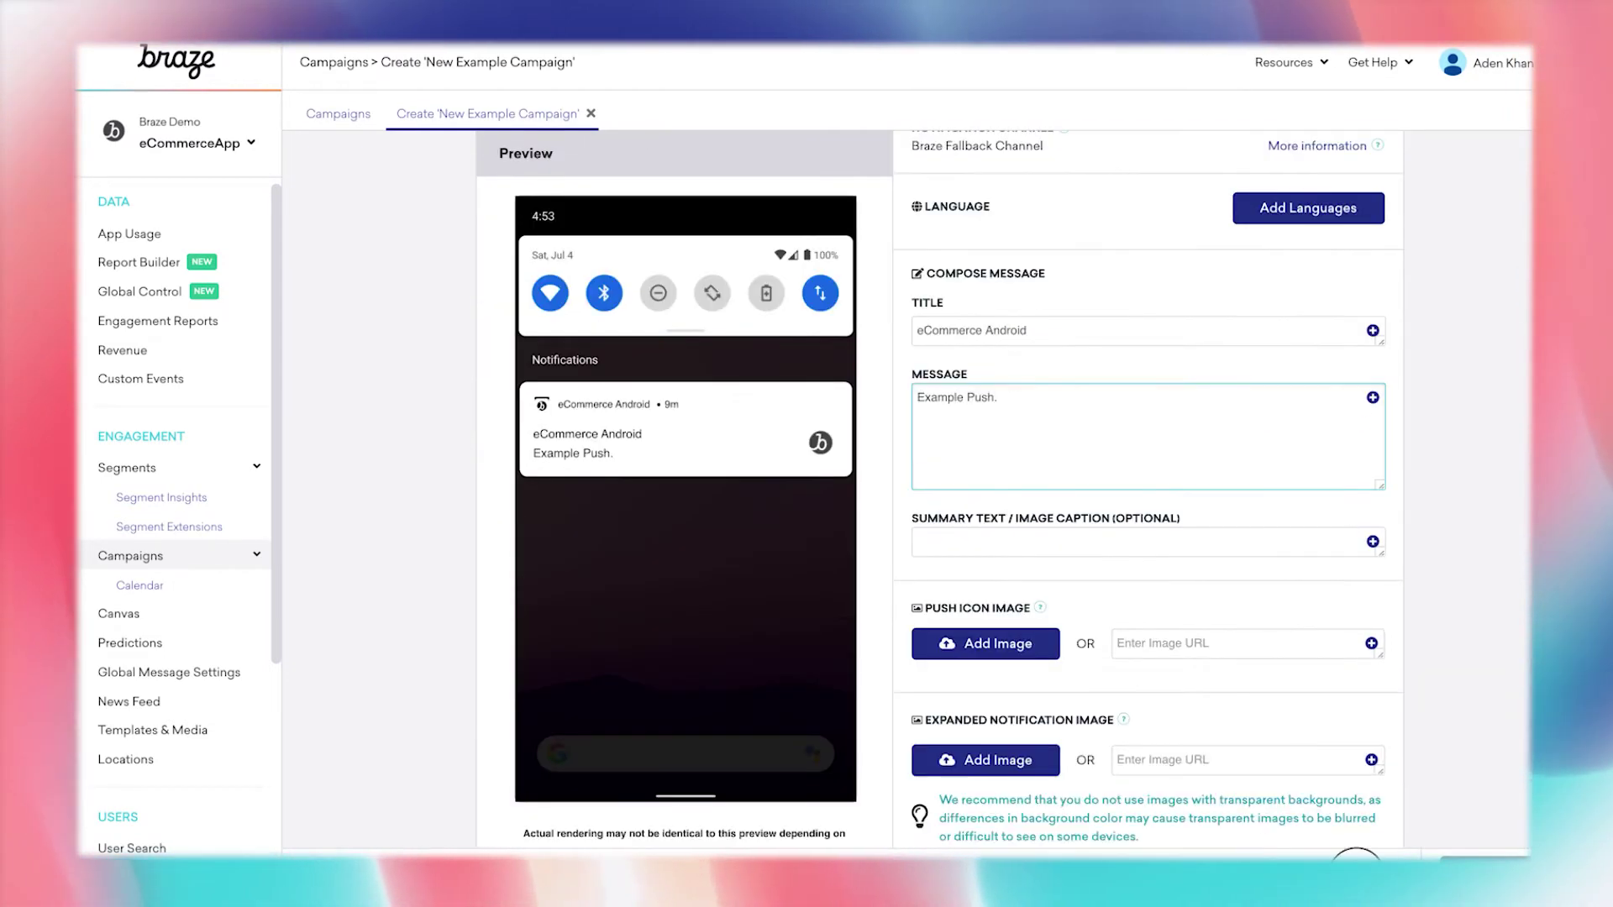
- Try to advance past the Compose stage without a team, and assign the Italy Marketing team to the campaign
{"action": "left_click", "coordinate": [1205, 302]}
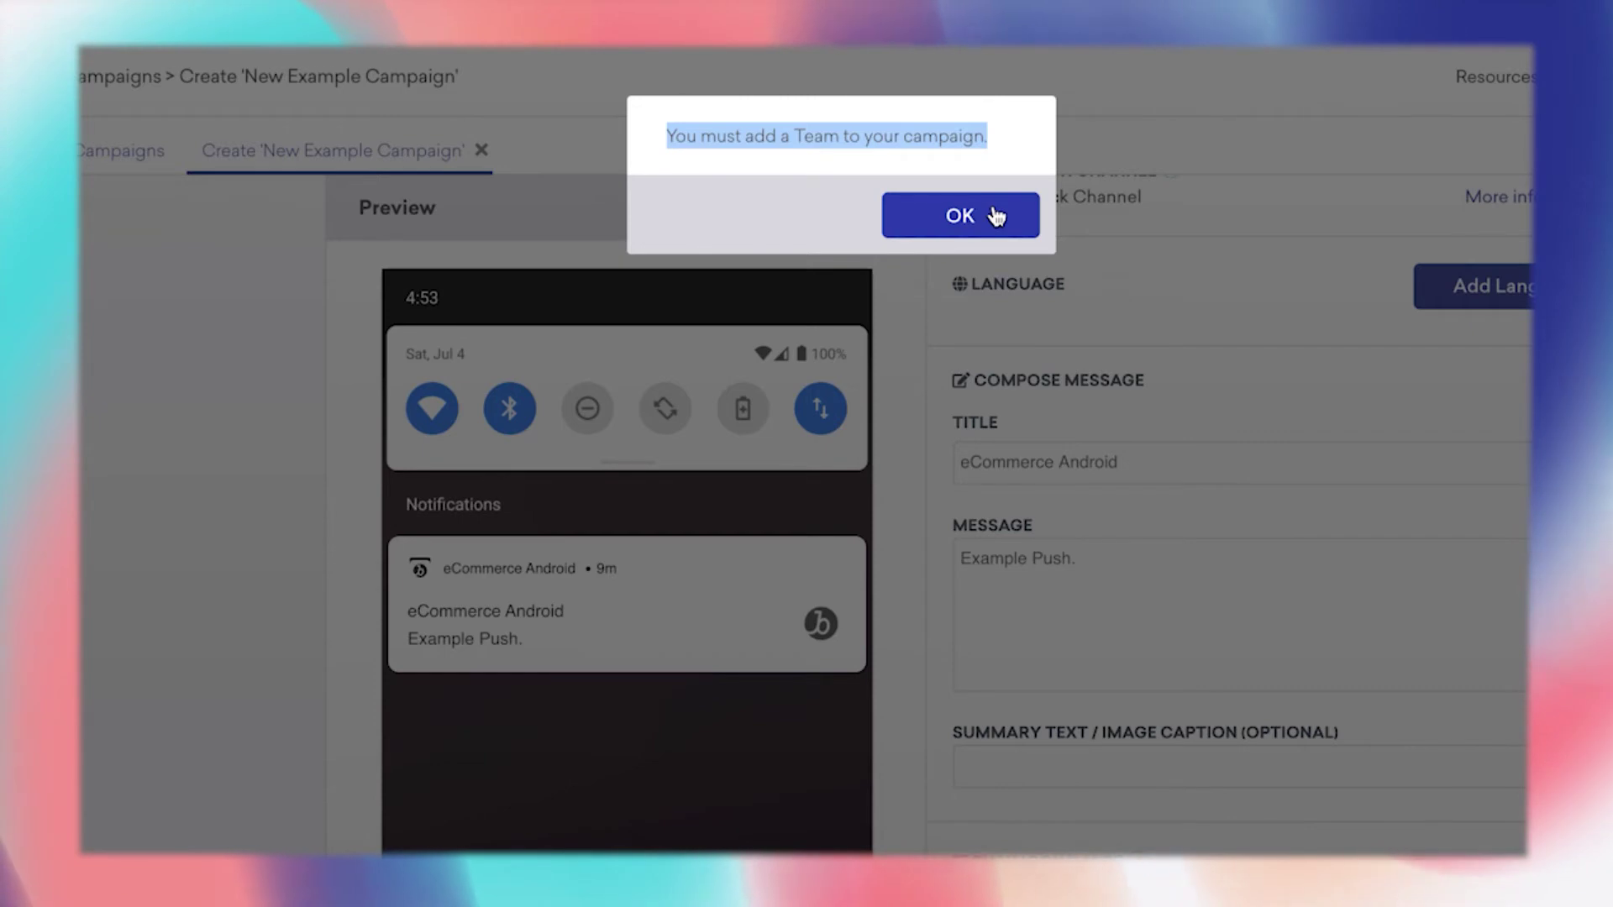
{"action": "left_click", "coordinate": [996, 216]}
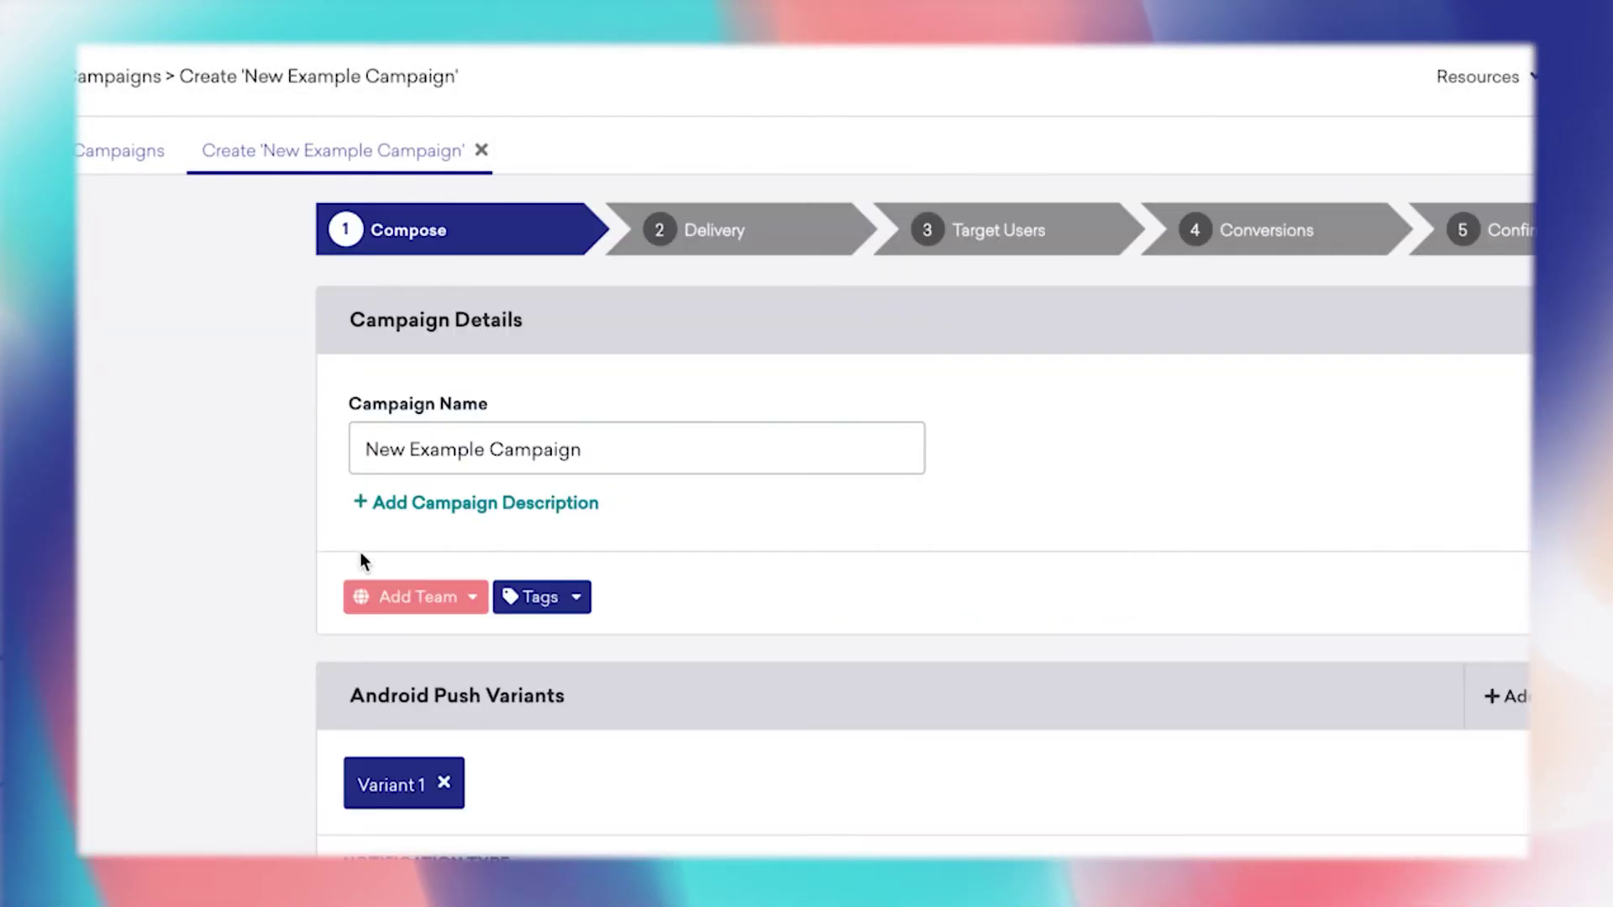
{"action": "left_click", "coordinate": [424, 594]}
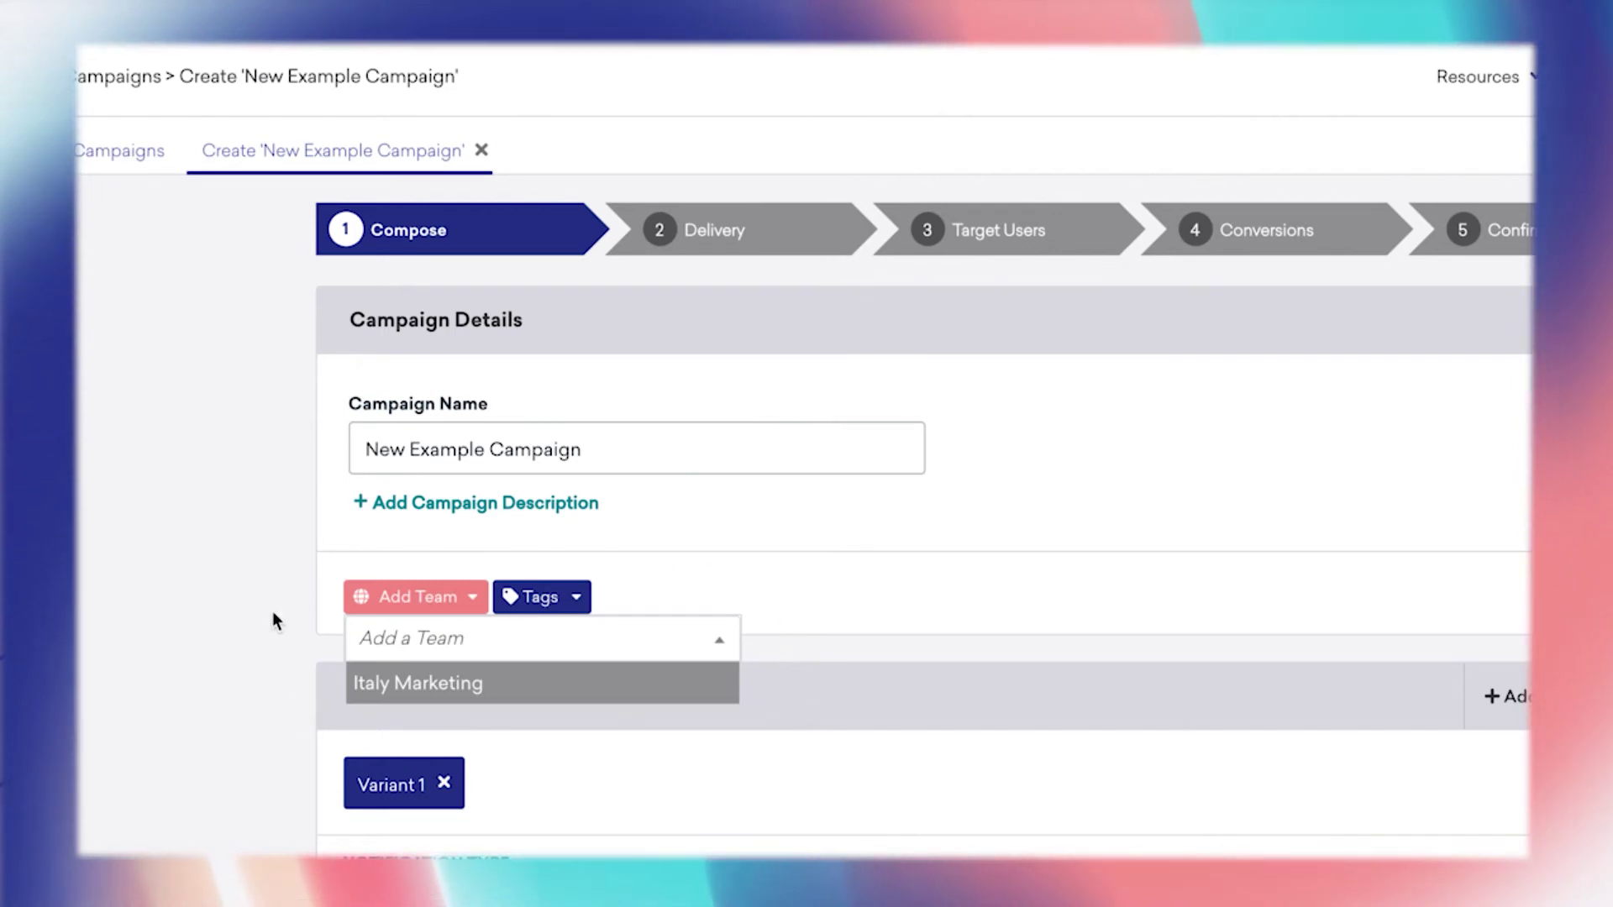
{"action": "left_click", "coordinate": [487, 685]}
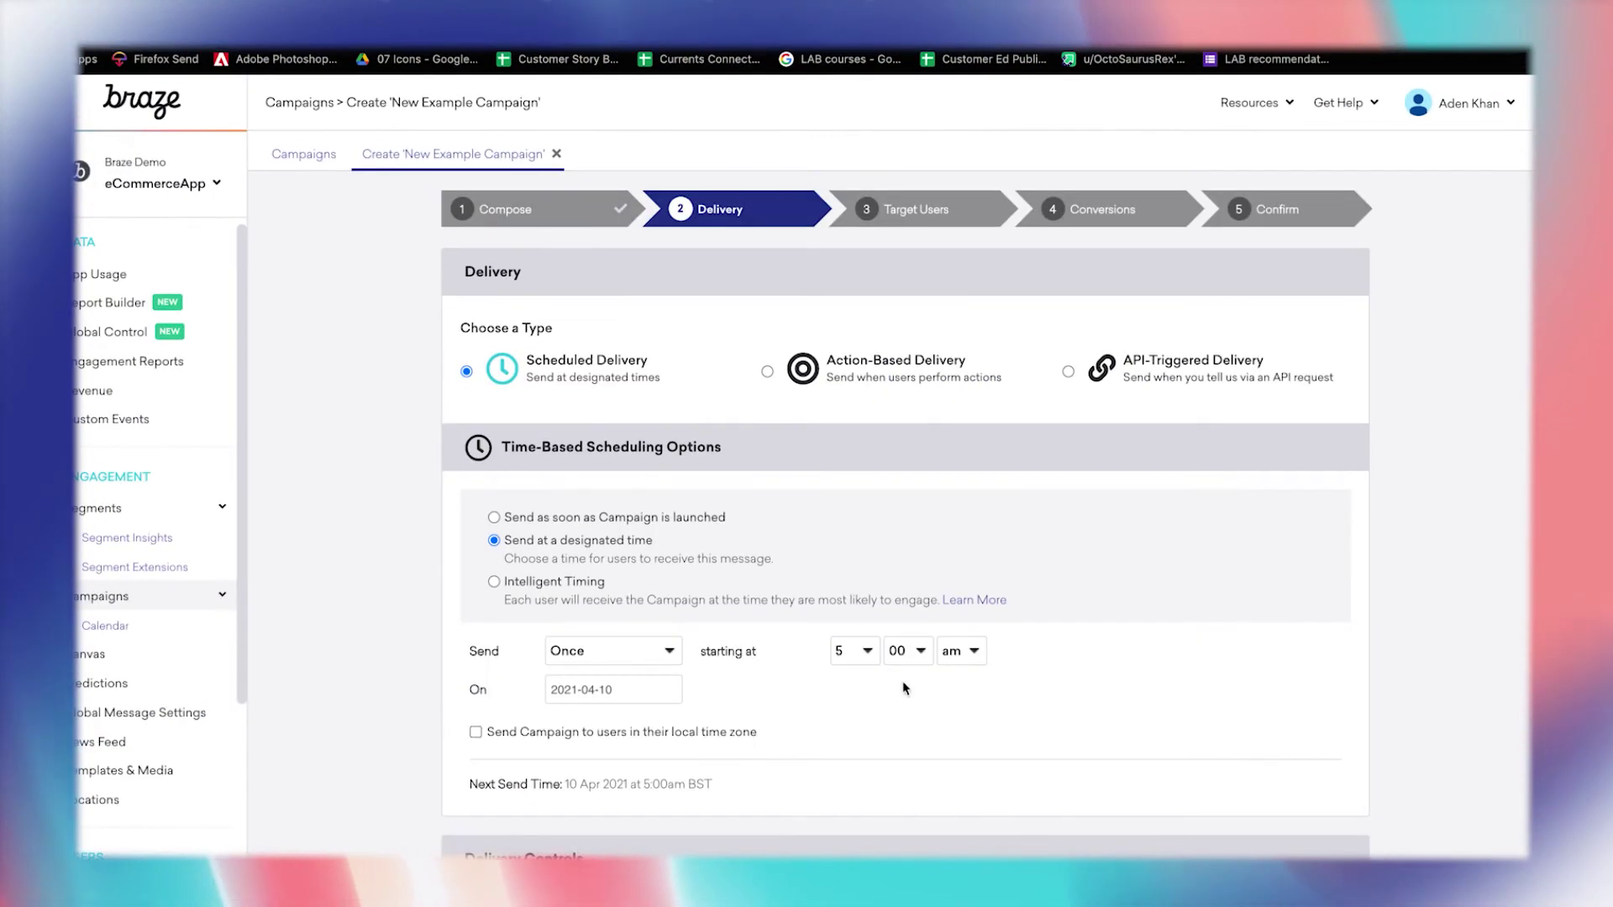
- Advance from Delivery to Target Users and try to continue without any segment or filter
{"action": "scroll", "coordinate": [905, 504], "scroll_direction": "down", "scroll_amount": 5}
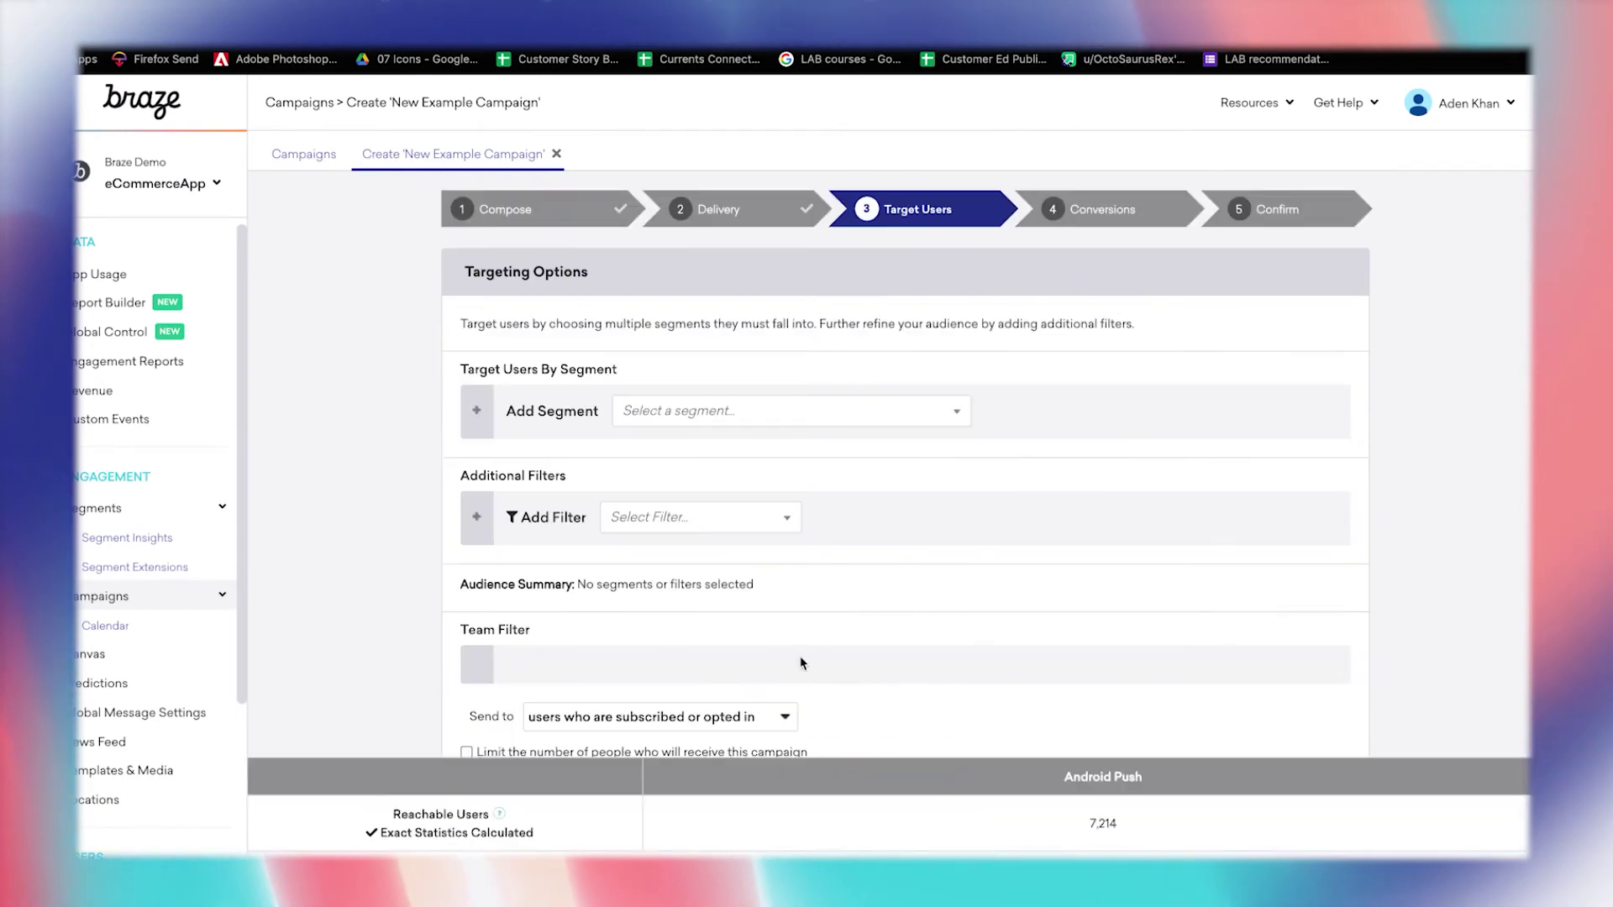
{"action": "scroll", "coordinate": [566, 591], "scroll_direction": "down", "scroll_amount": 6}
{"action": "left_click", "coordinate": [565, 591]}
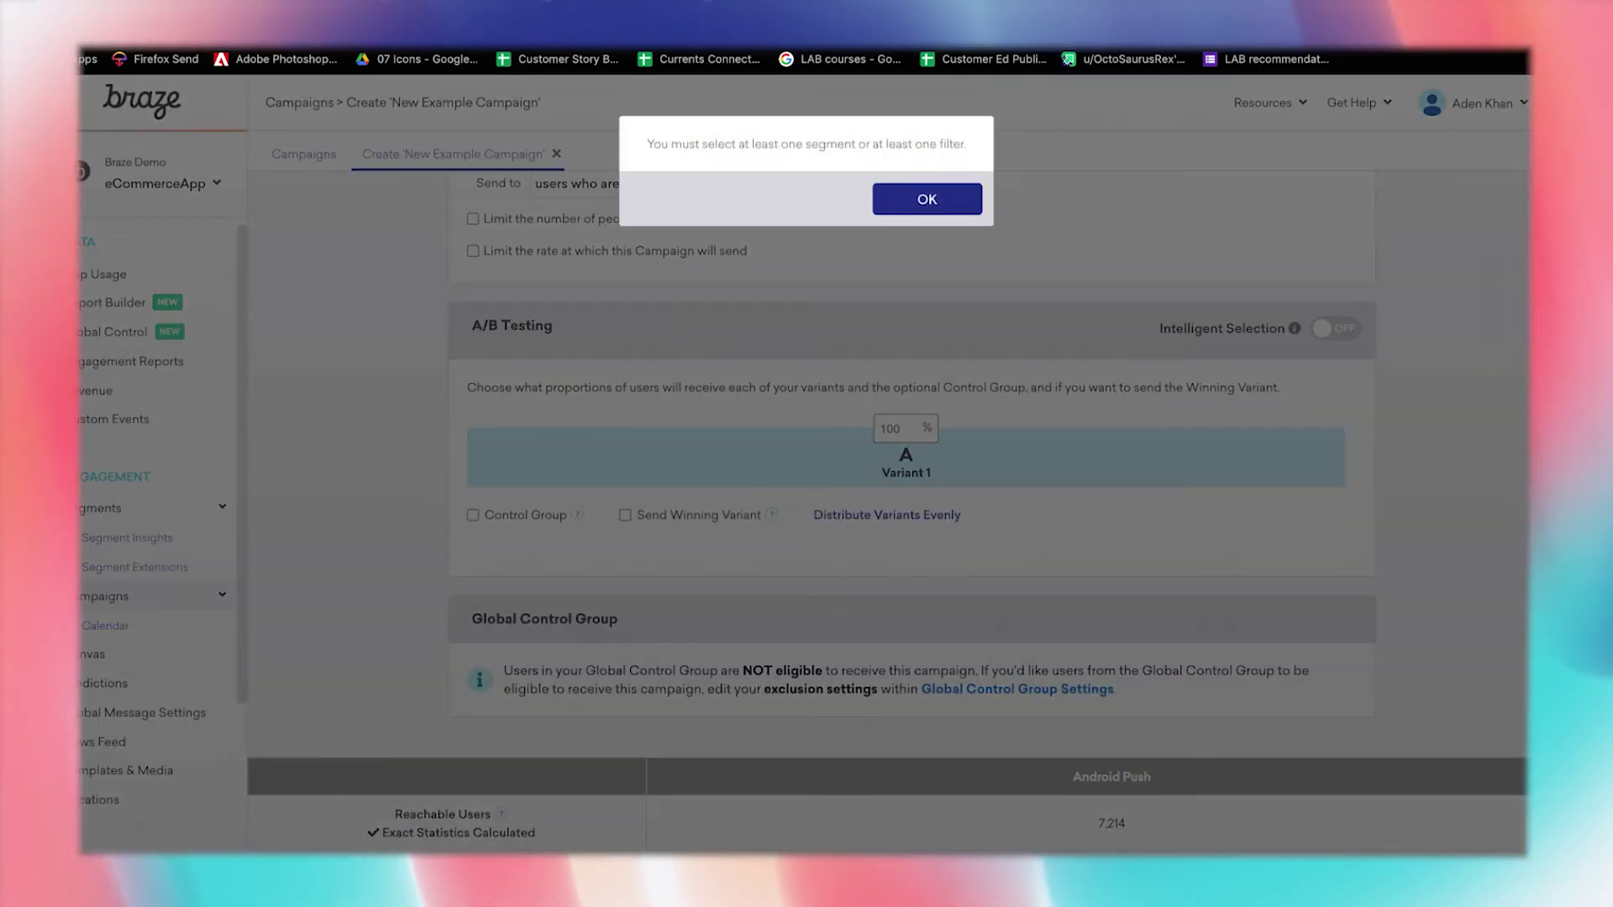
{"action": "left_click_drag", "start_coordinate": [643, 144], "coordinate": [974, 154]}
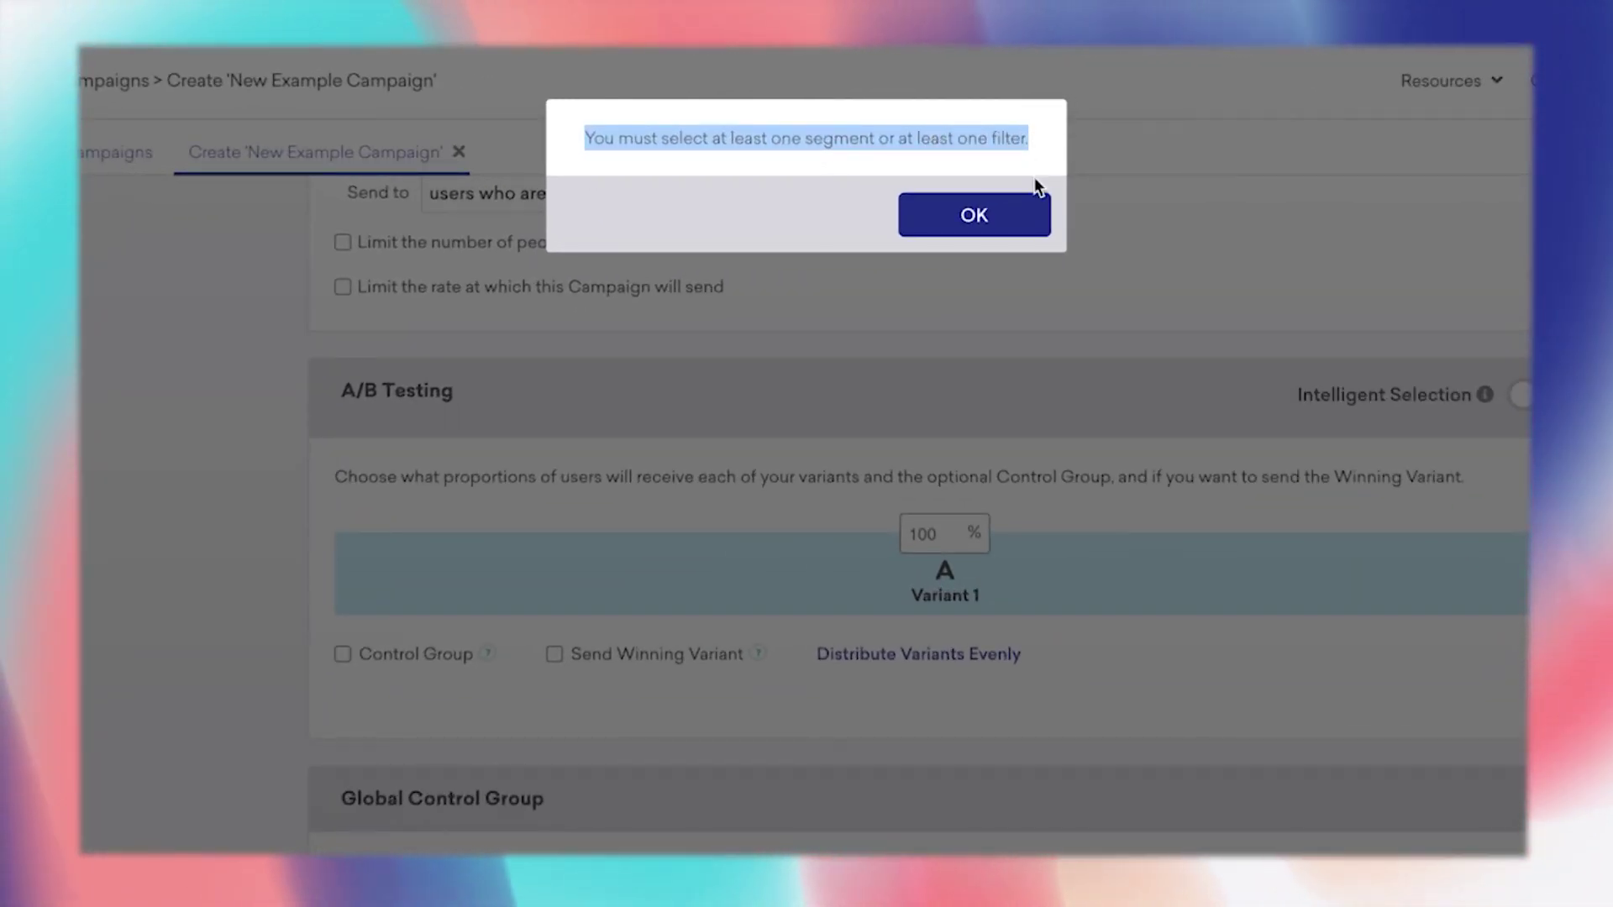
{"action": "left_click", "coordinate": [1004, 223]}
- Add an Email Available is true filter to the campaign's targeting options
{"action": "left_click", "coordinate": [705, 663]}
{"action": "type", "text": "email"}
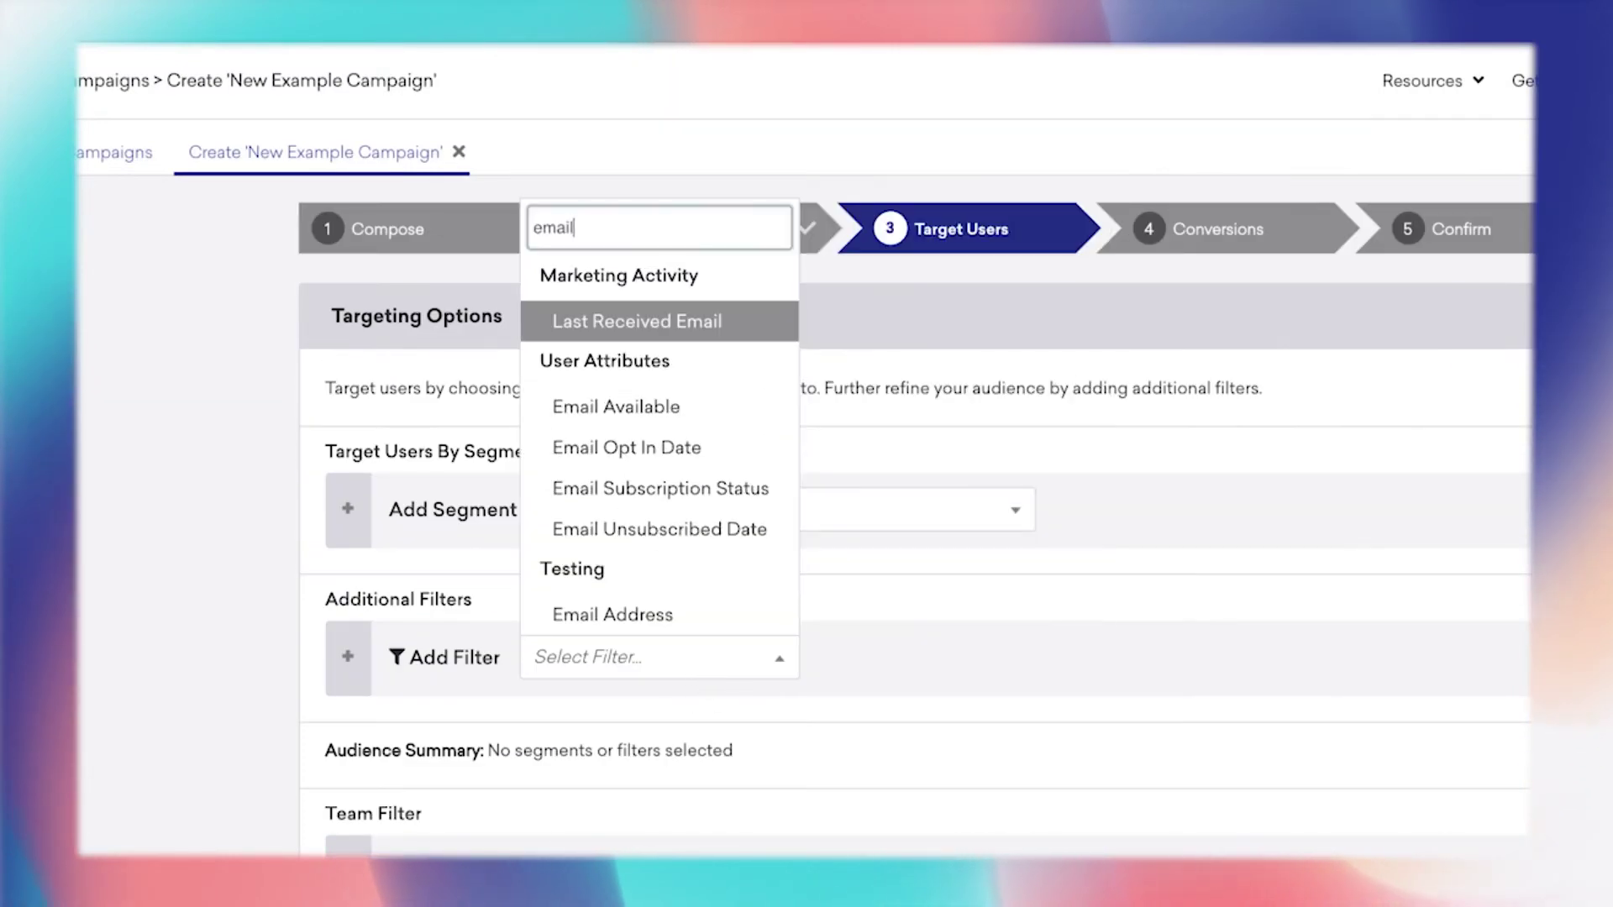
{"action": "left_click", "coordinate": [633, 406]}
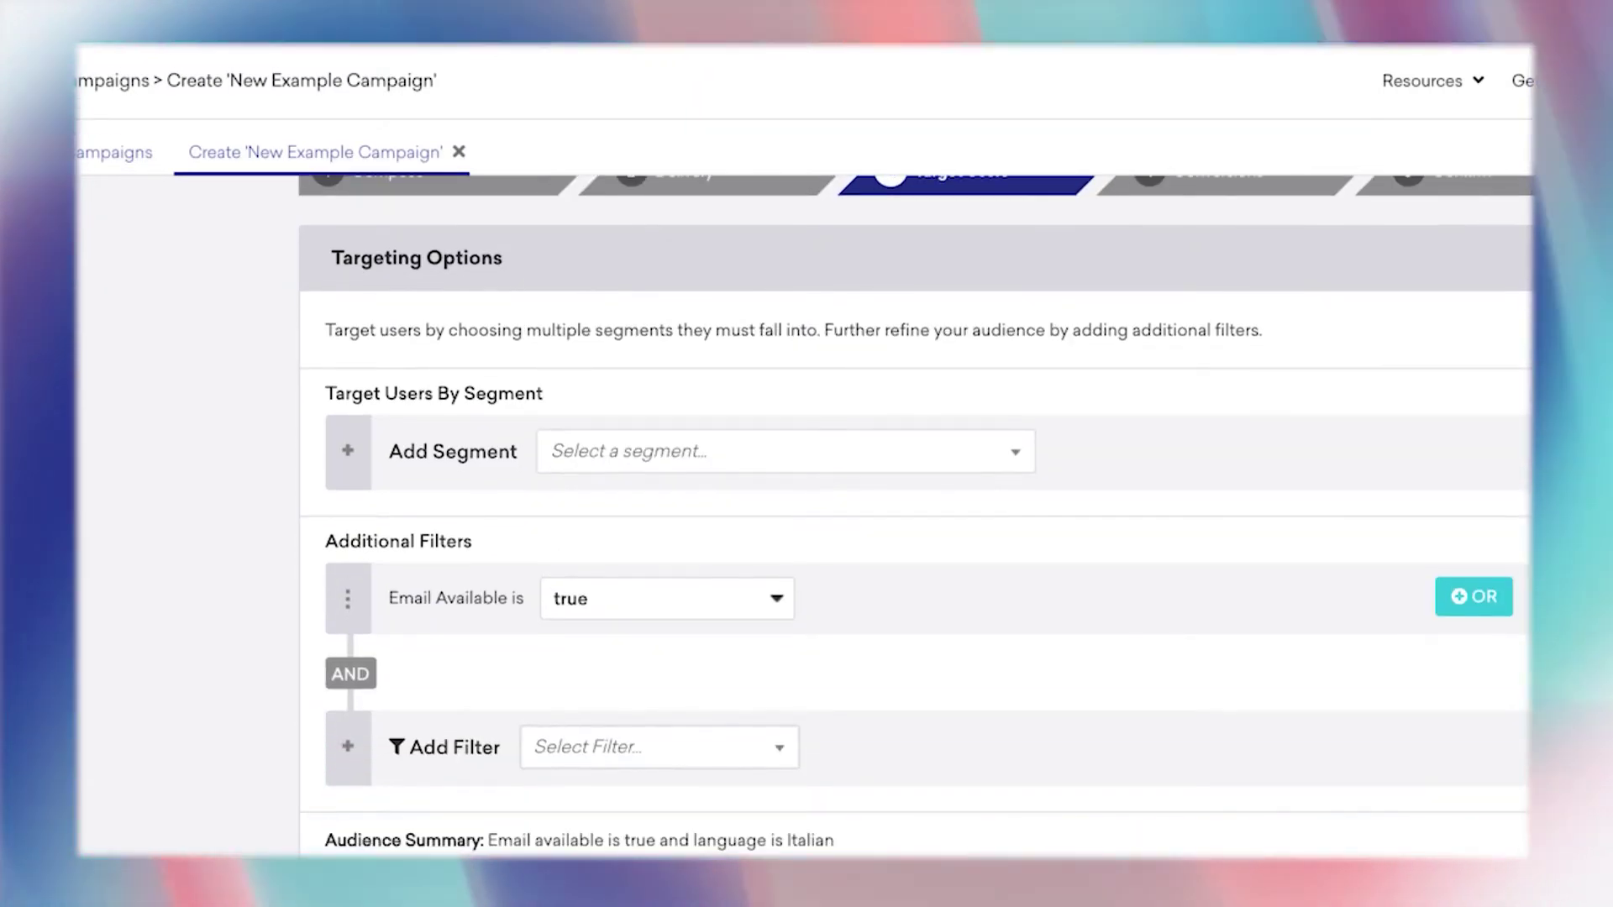
- Review the campaign's audience summary and the team filter on the Target Users stage
{"action": "scroll", "coordinate": [645, 710], "scroll_direction": "down", "scroll_amount": 2}
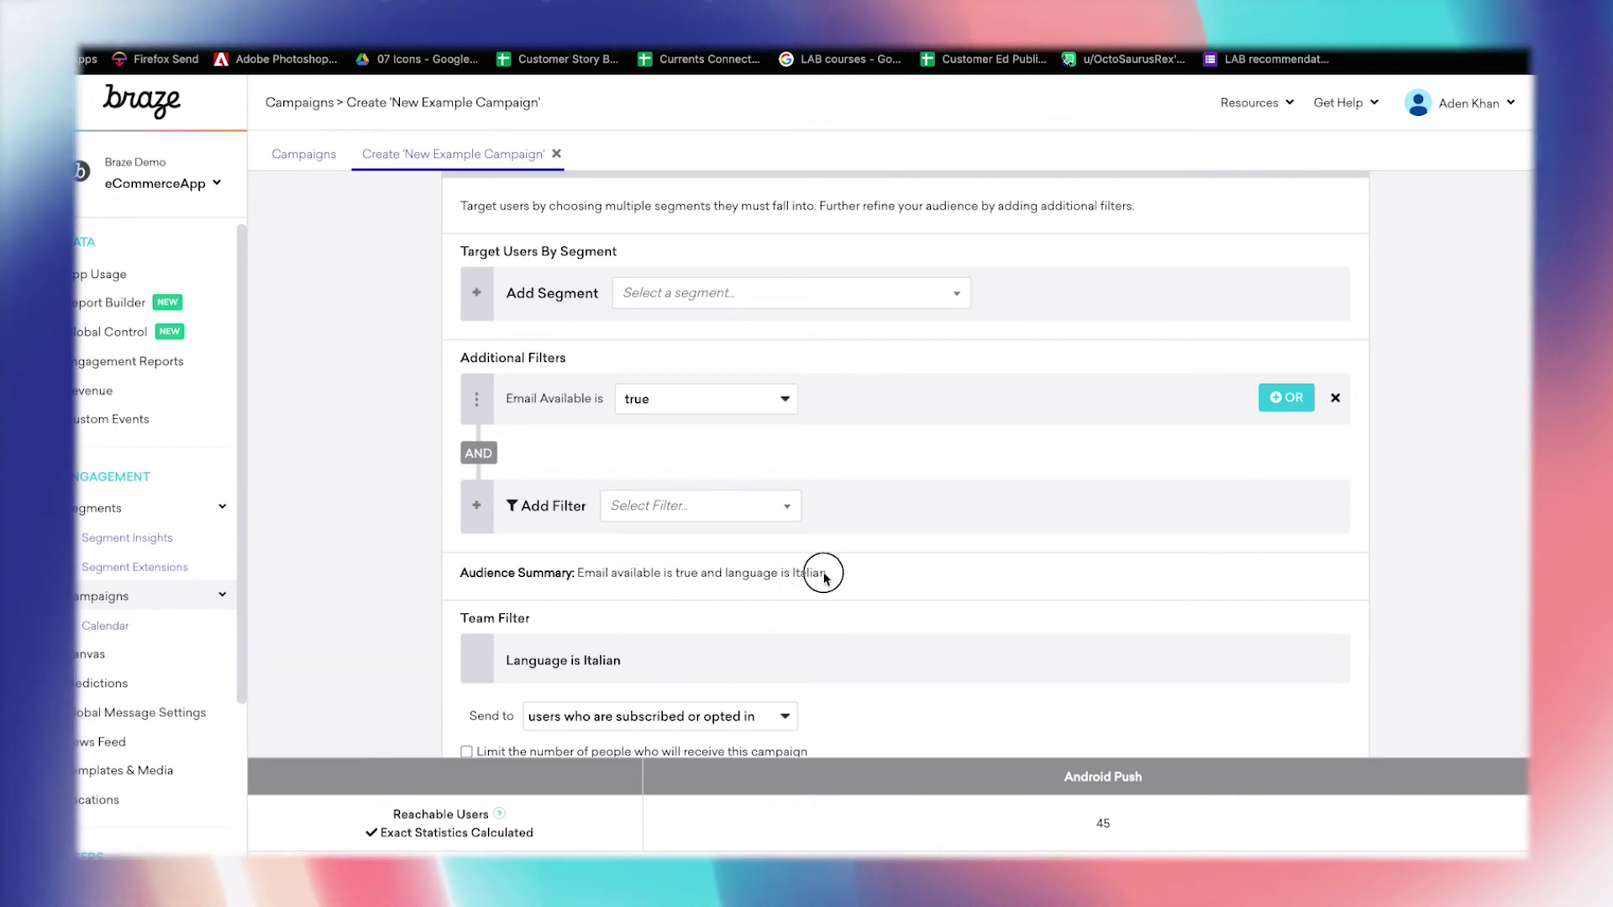
{"action": "left_click_drag", "start_coordinate": [824, 578], "coordinate": [593, 578]}
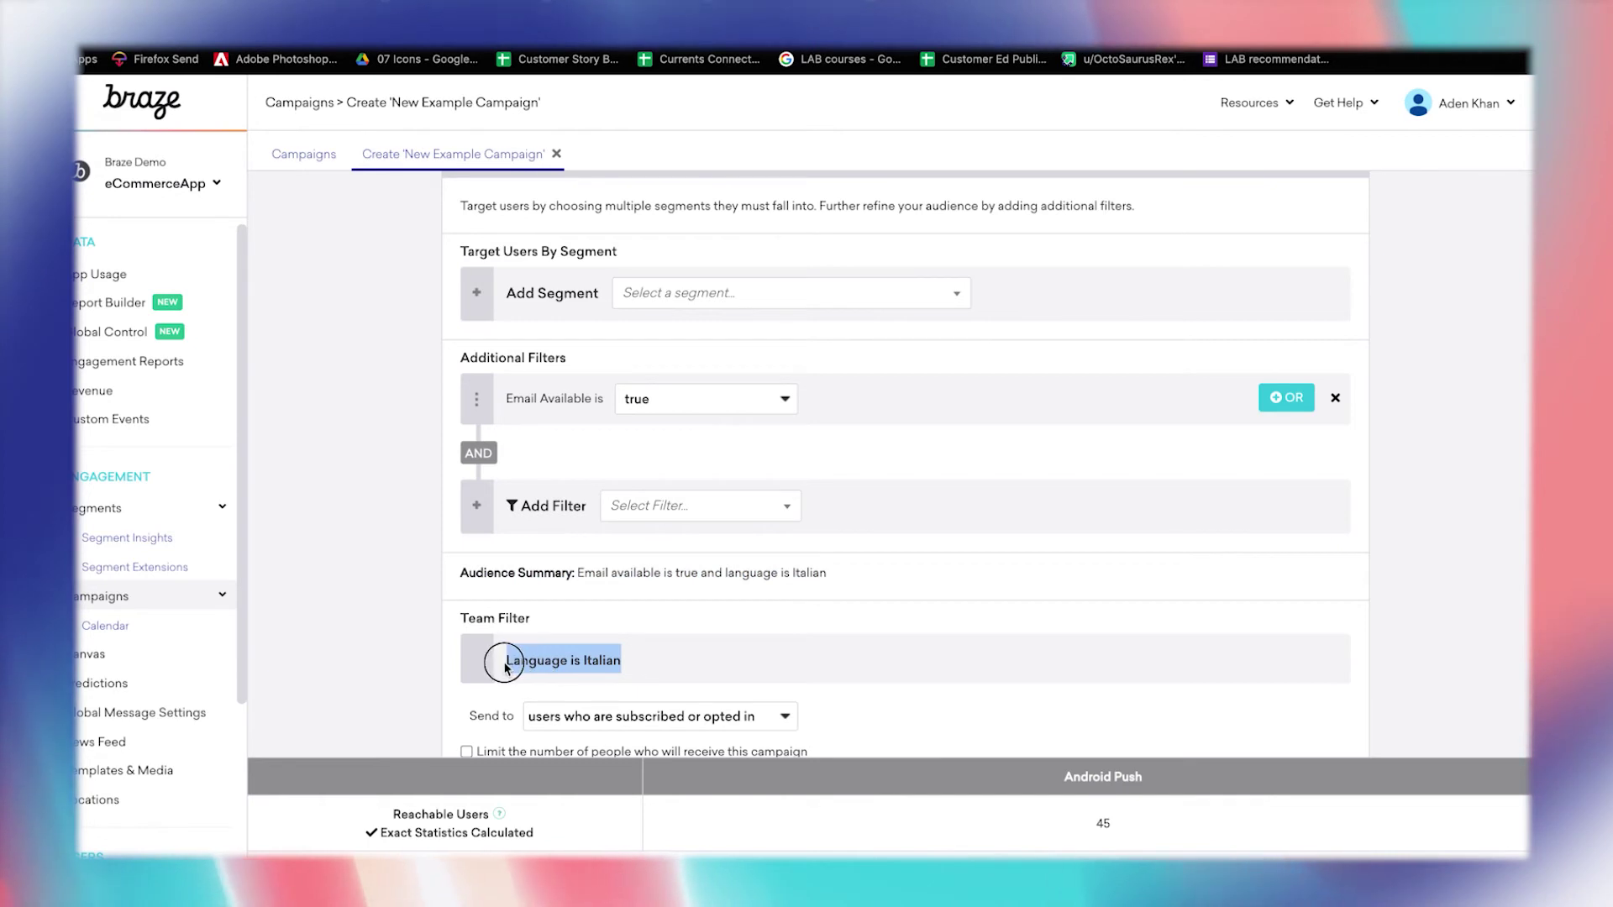
{"action": "left_click", "coordinate": [417, 598]}
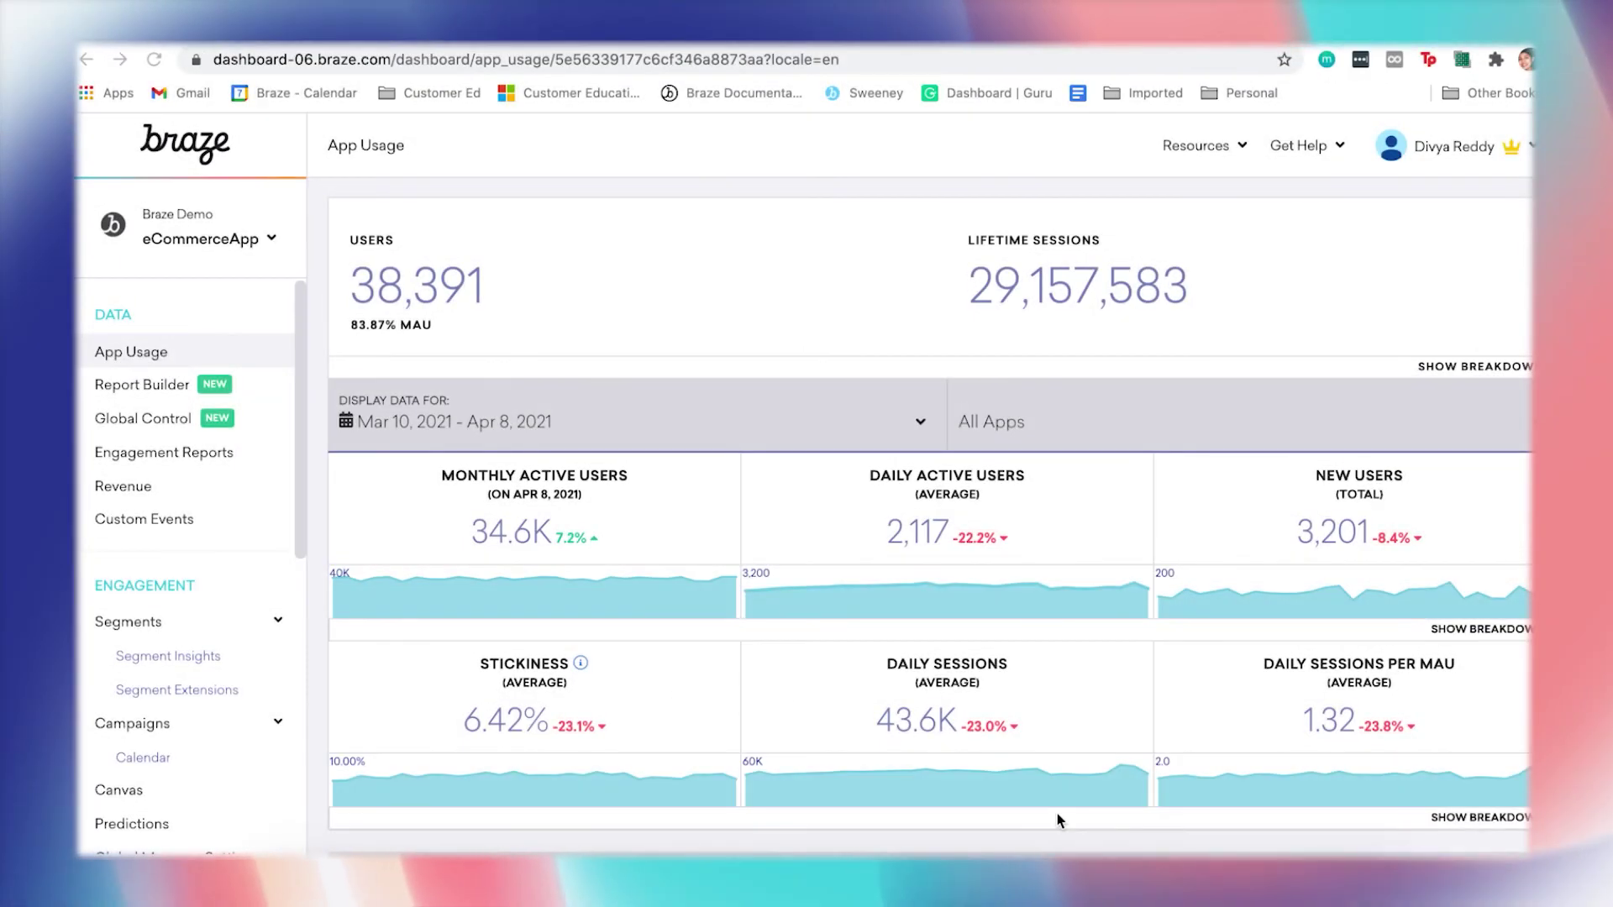
- In the administrator's account, open the app group's team management page
{"action": "scroll", "coordinate": [191, 568], "scroll_direction": "down", "scroll_amount": 8}
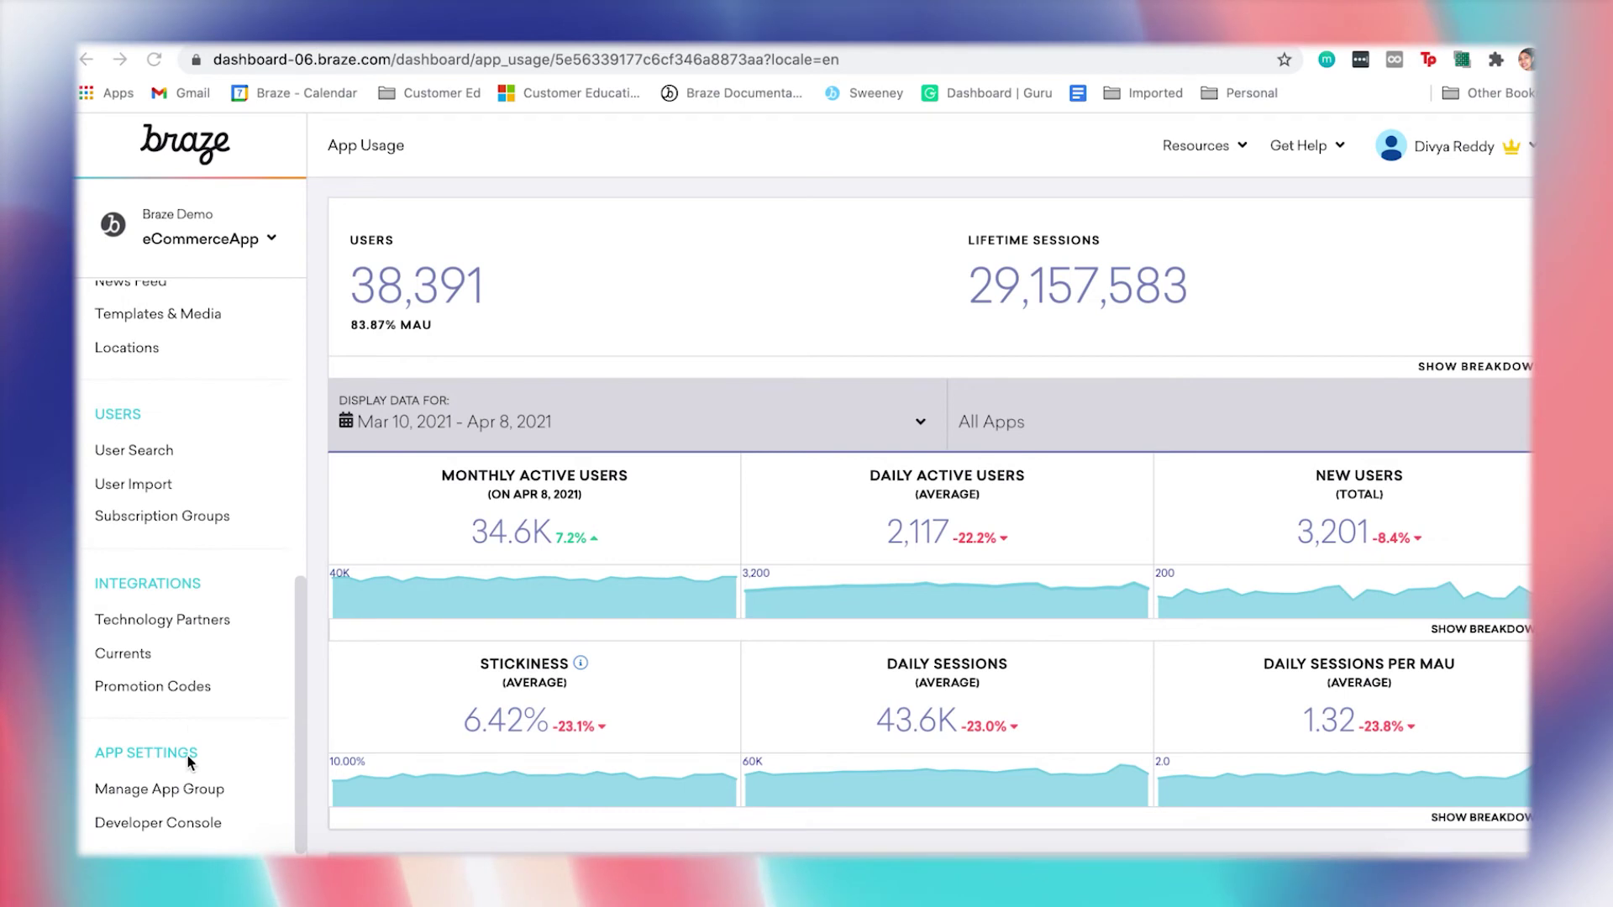
{"action": "left_click", "coordinate": [224, 794]}
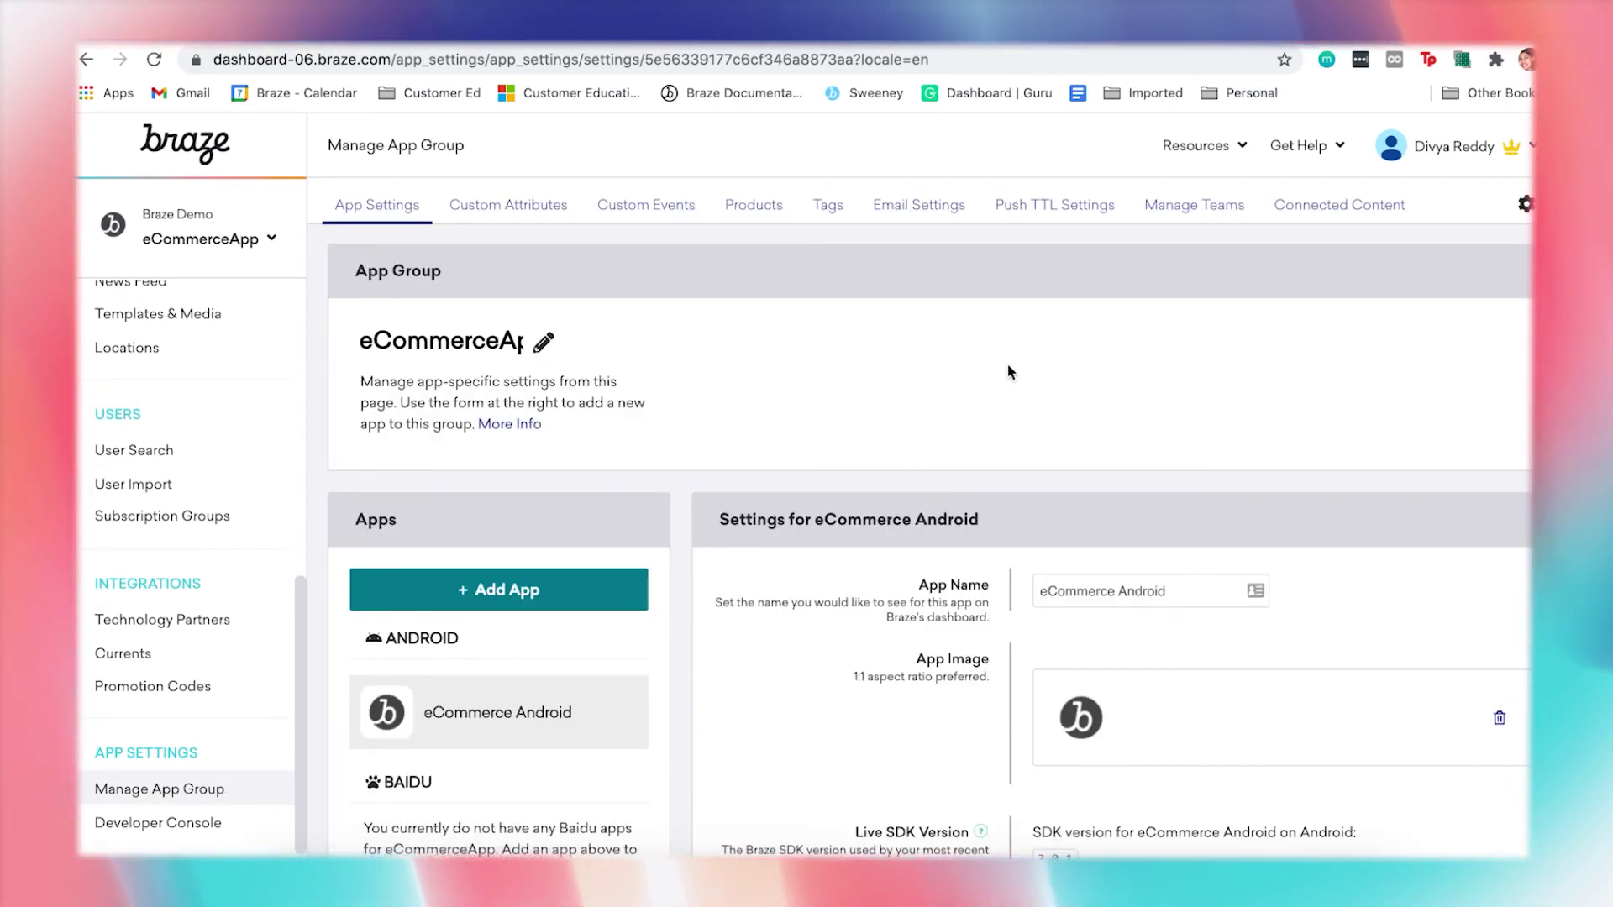
{"action": "left_click", "coordinate": [1195, 212]}
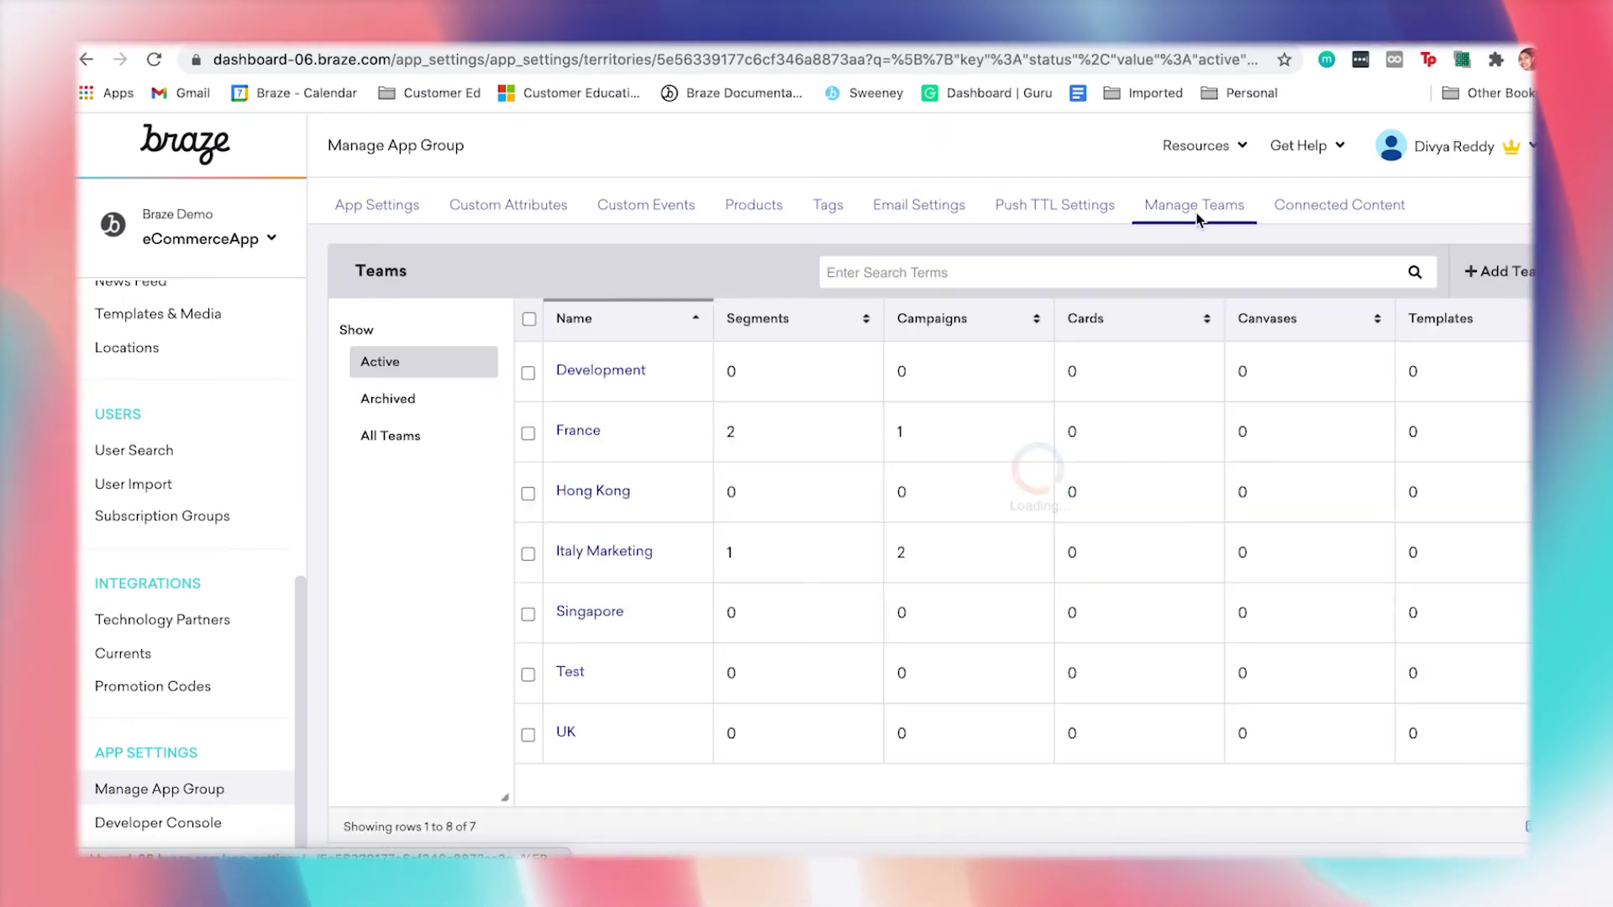
- Archive the Italy Marketing team with no replacement team, and check the archived and active team lists
{"action": "left_click", "coordinate": [528, 556]}
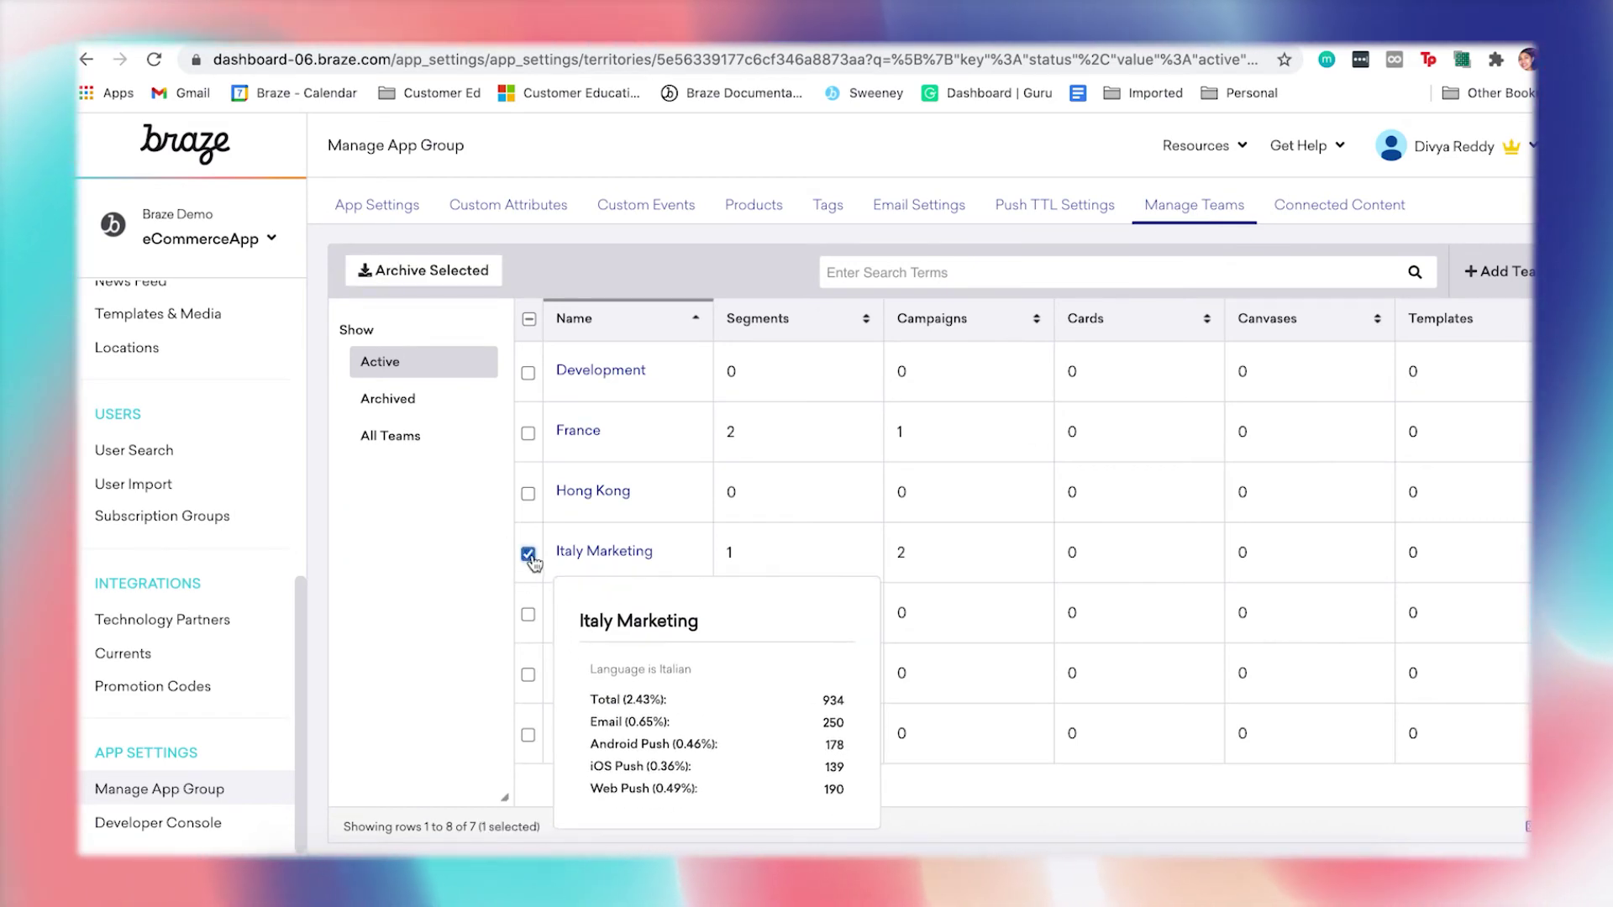
{"action": "left_click", "coordinate": [431, 277]}
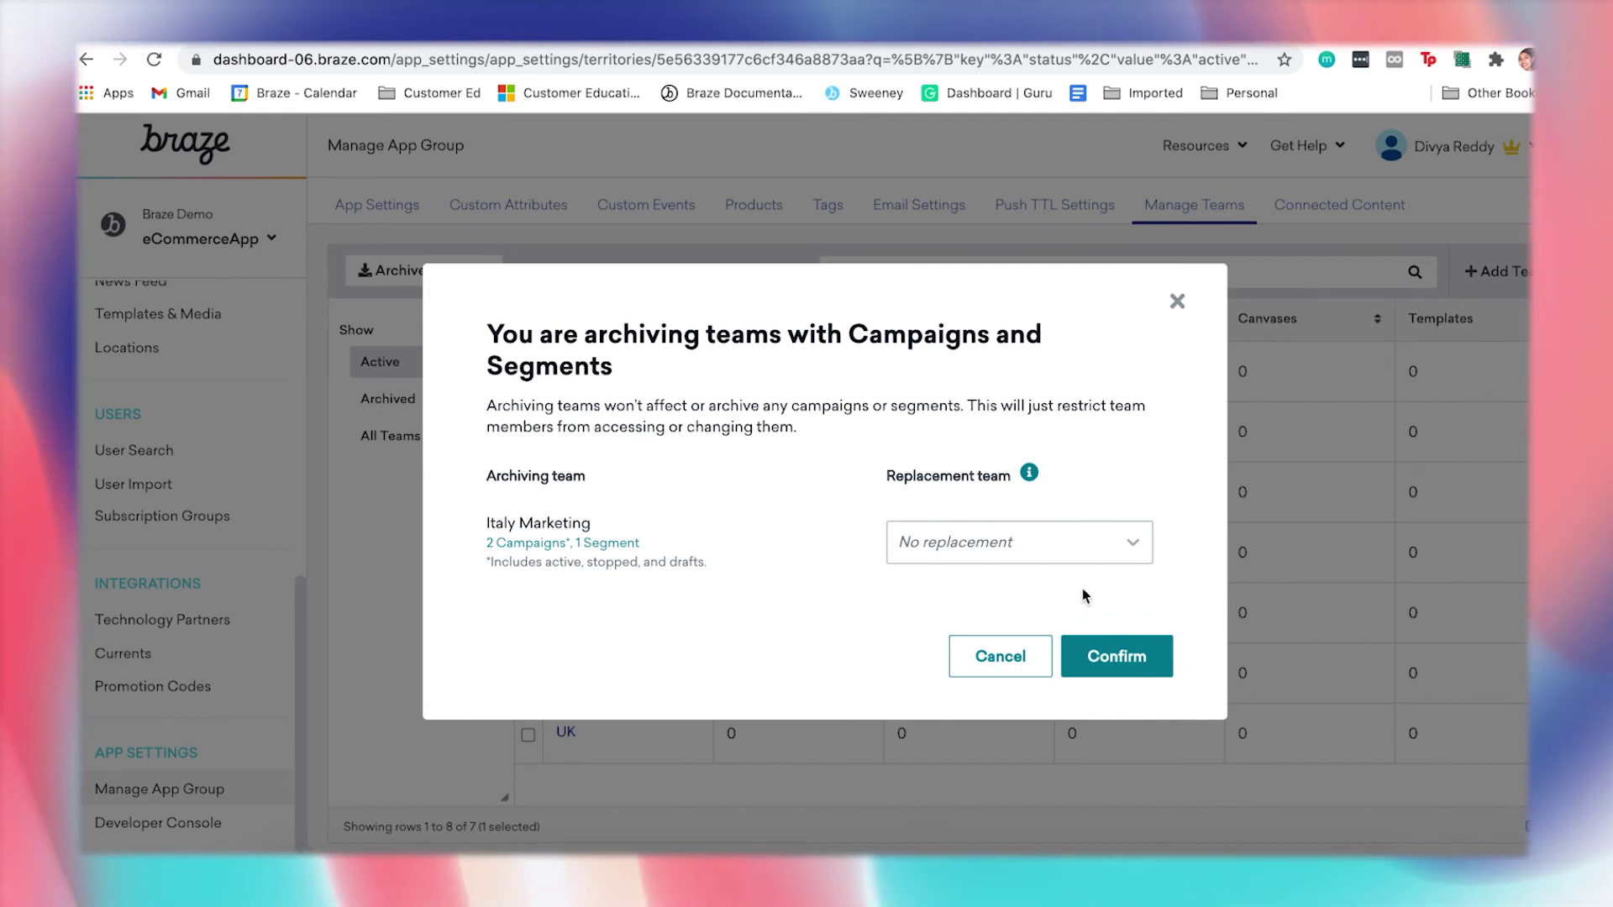
{"action": "mouse_move", "coordinate": [1039, 479]}
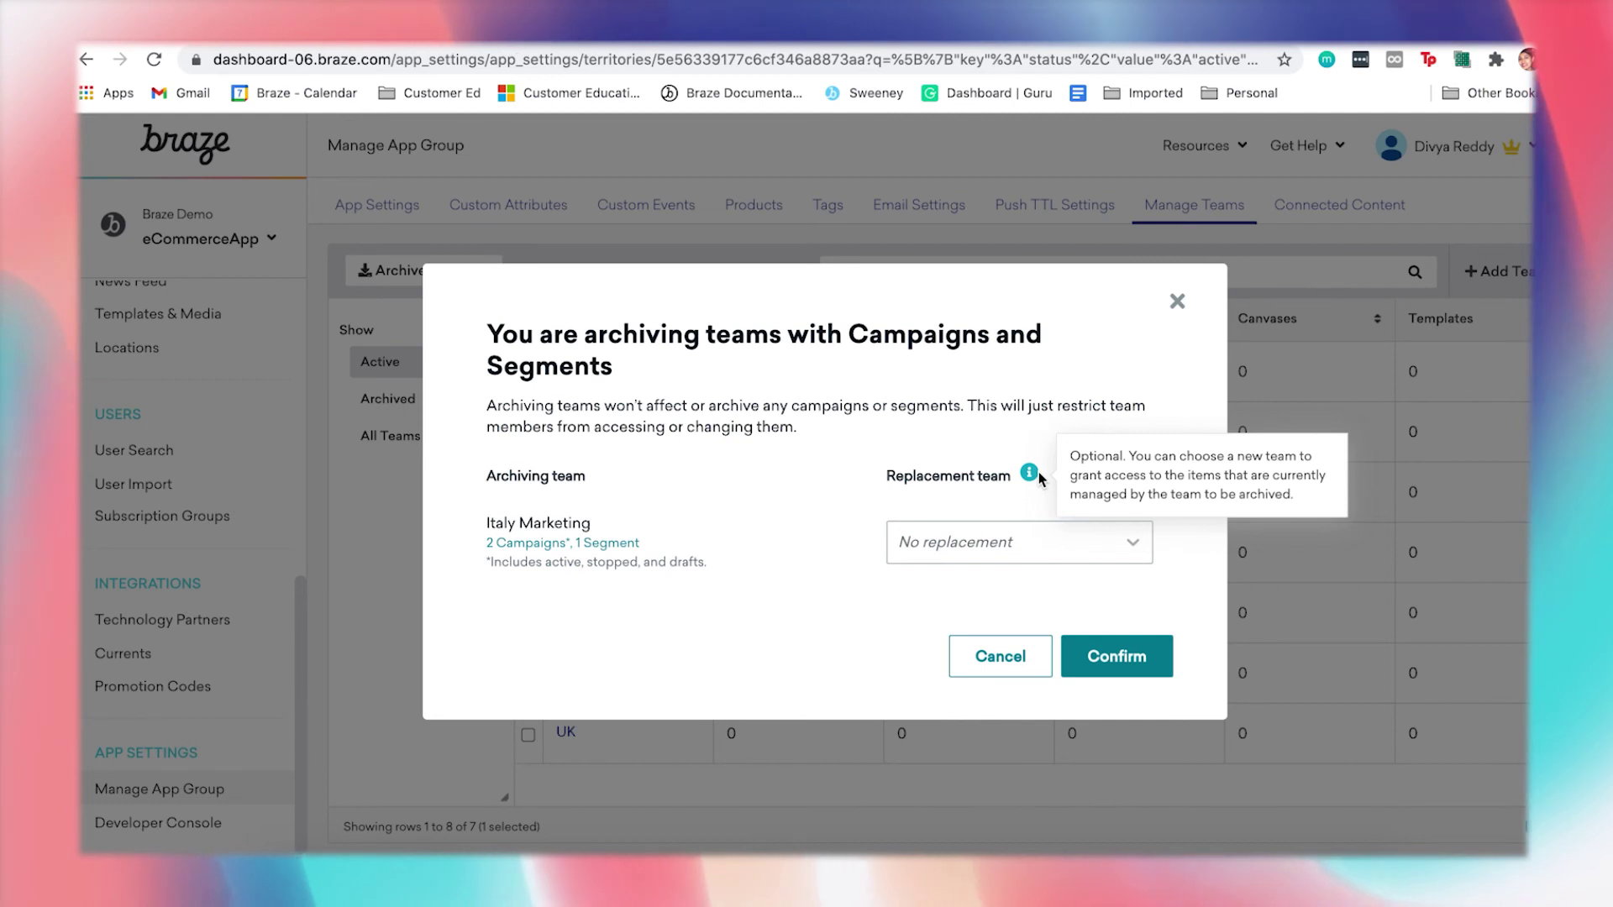
{"action": "left_click", "coordinate": [1119, 657]}
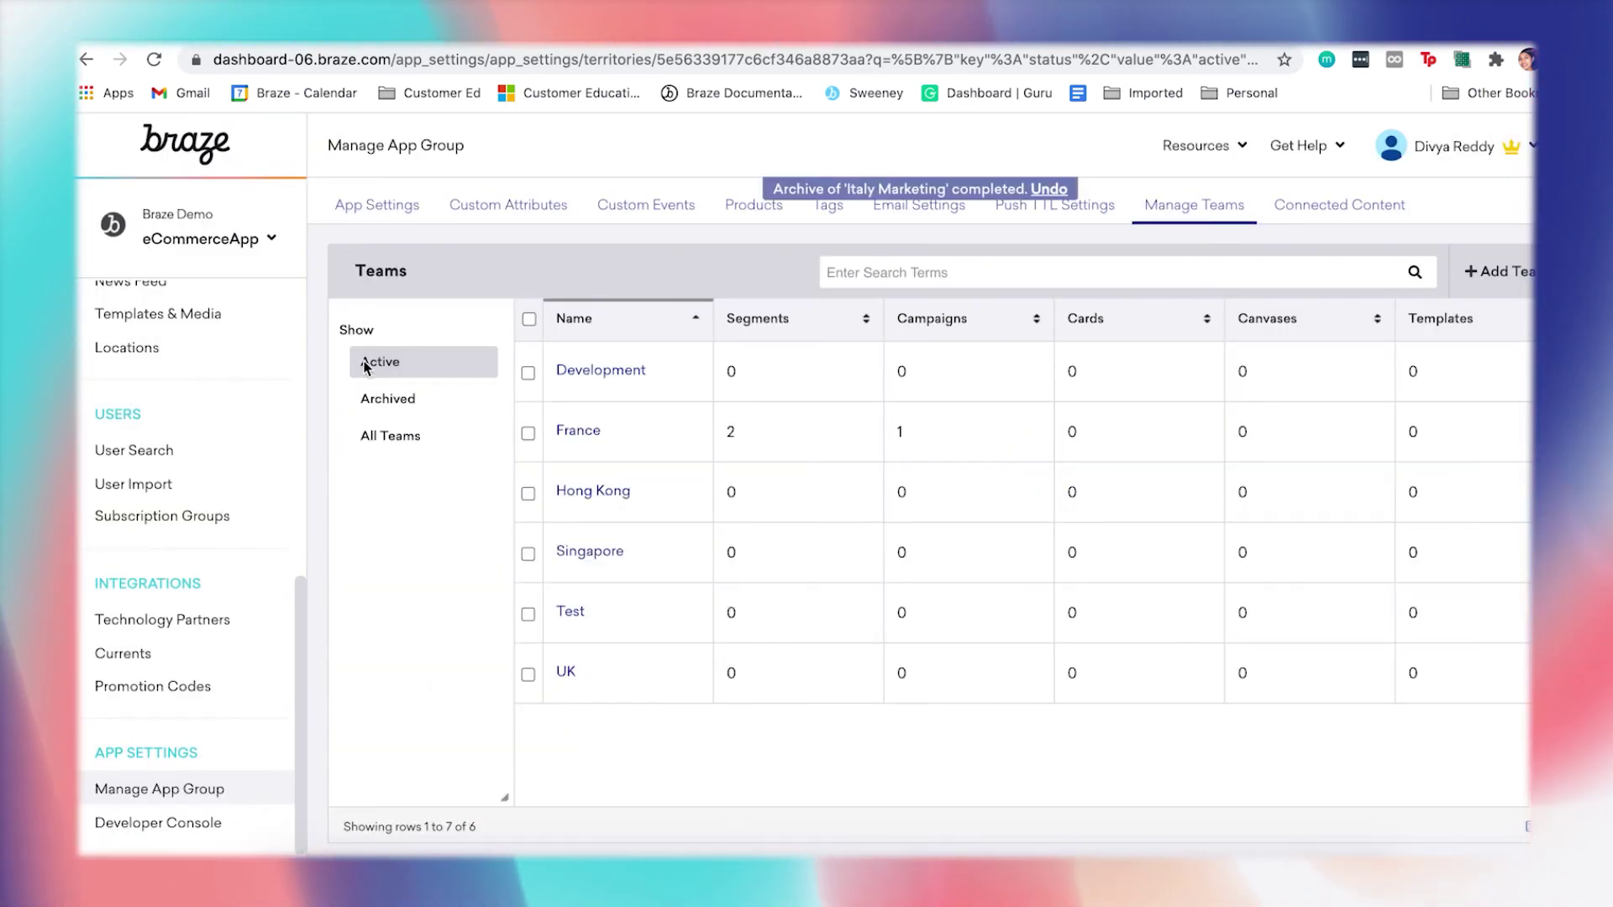
{"action": "left_click", "coordinate": [382, 398]}
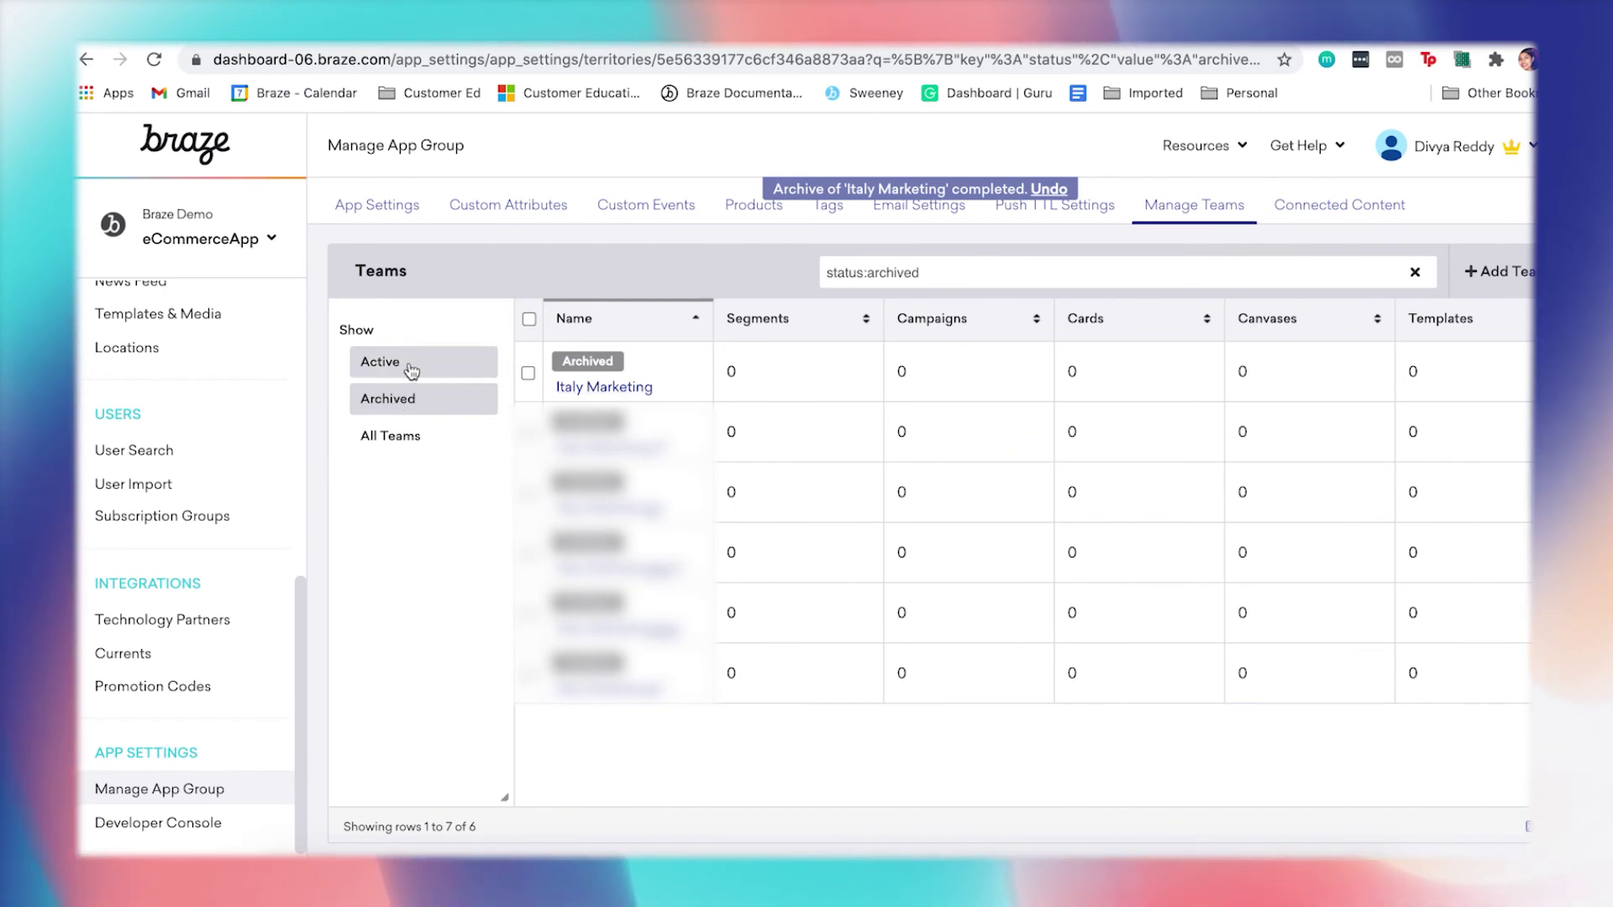
{"action": "left_click", "coordinate": [411, 370]}
- Search the segments for "italy" to check the team tag on the Italy Marketing segment
{"action": "scroll", "coordinate": [193, 562], "scroll_direction": "up", "scroll_amount": 4}
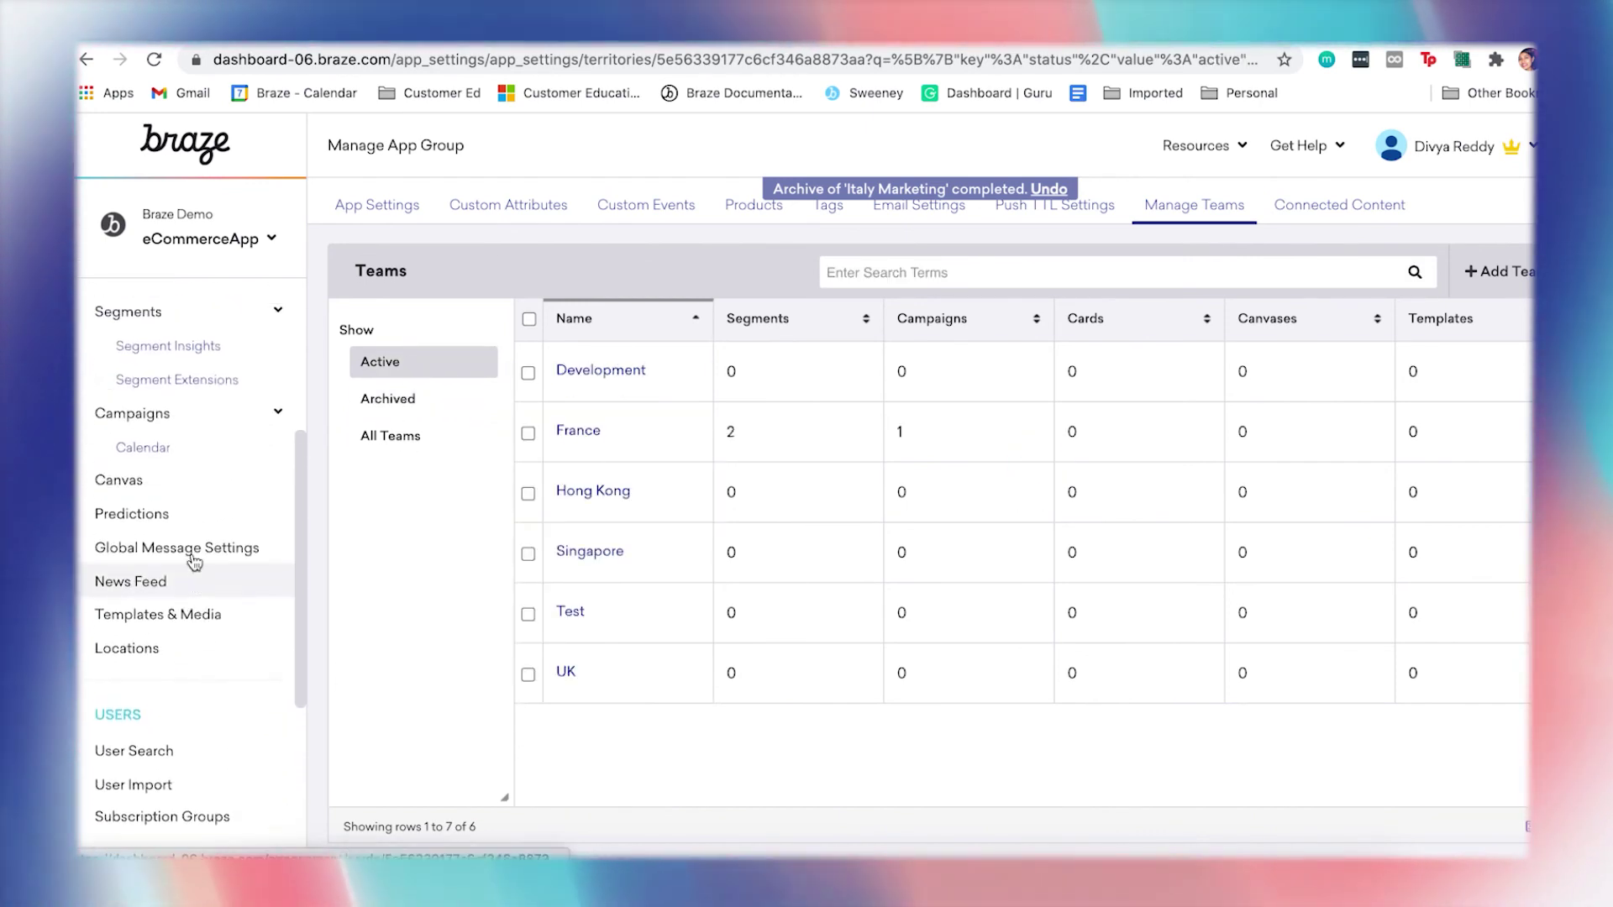
{"action": "scroll", "coordinate": [185, 580], "scroll_direction": "up", "scroll_amount": 4}
{"action": "left_click", "coordinate": [160, 611]}
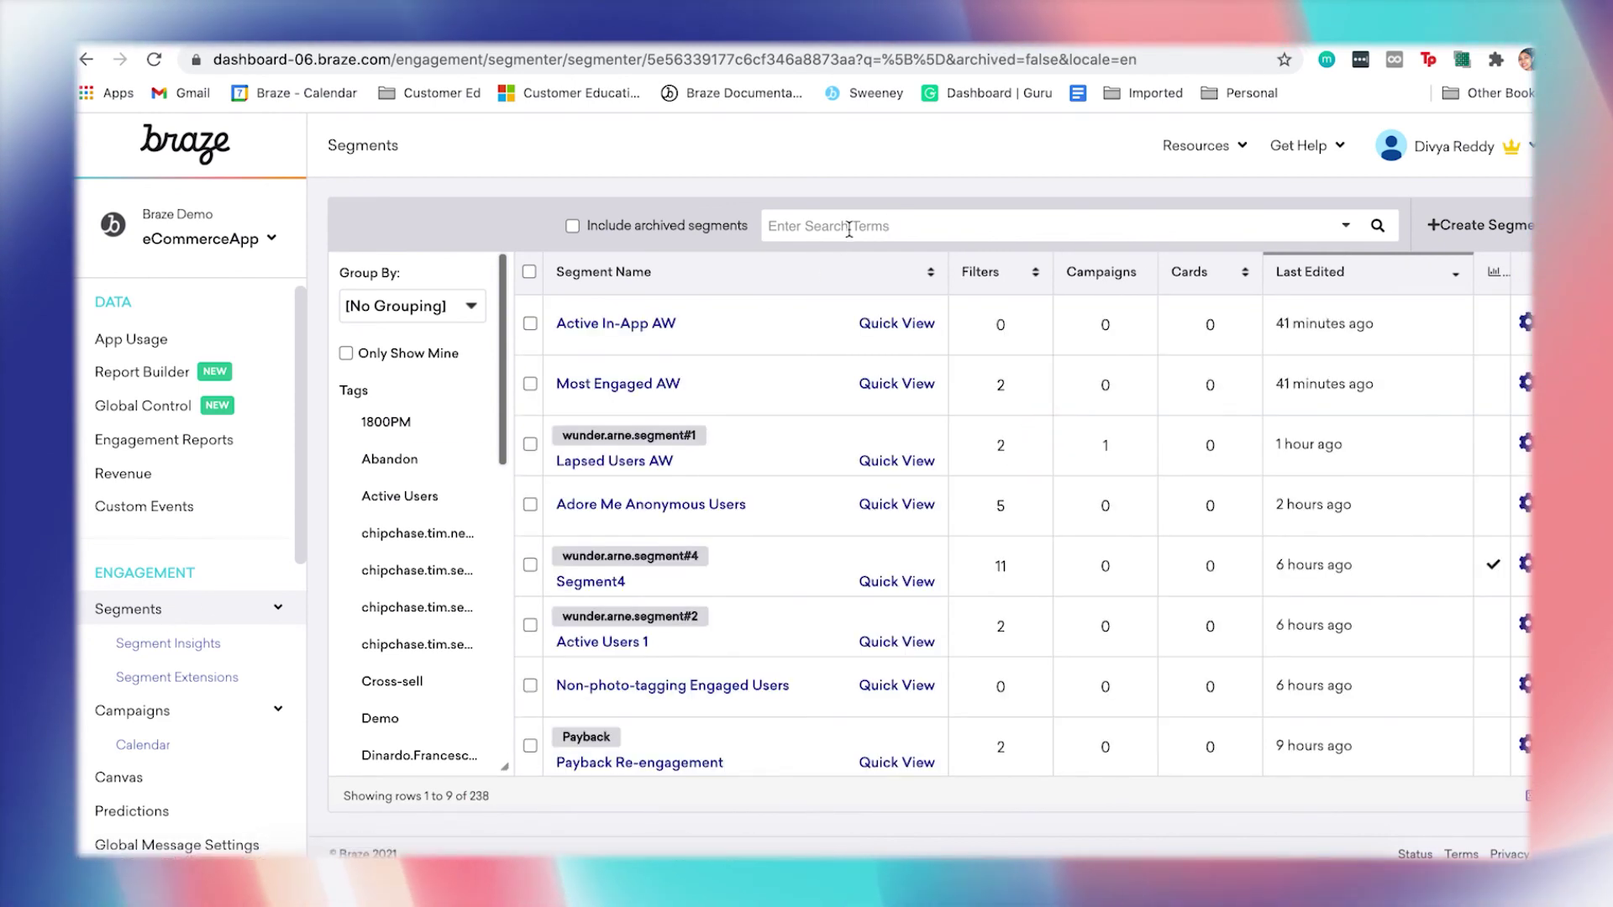
{"action": "key", "text": "Return"}
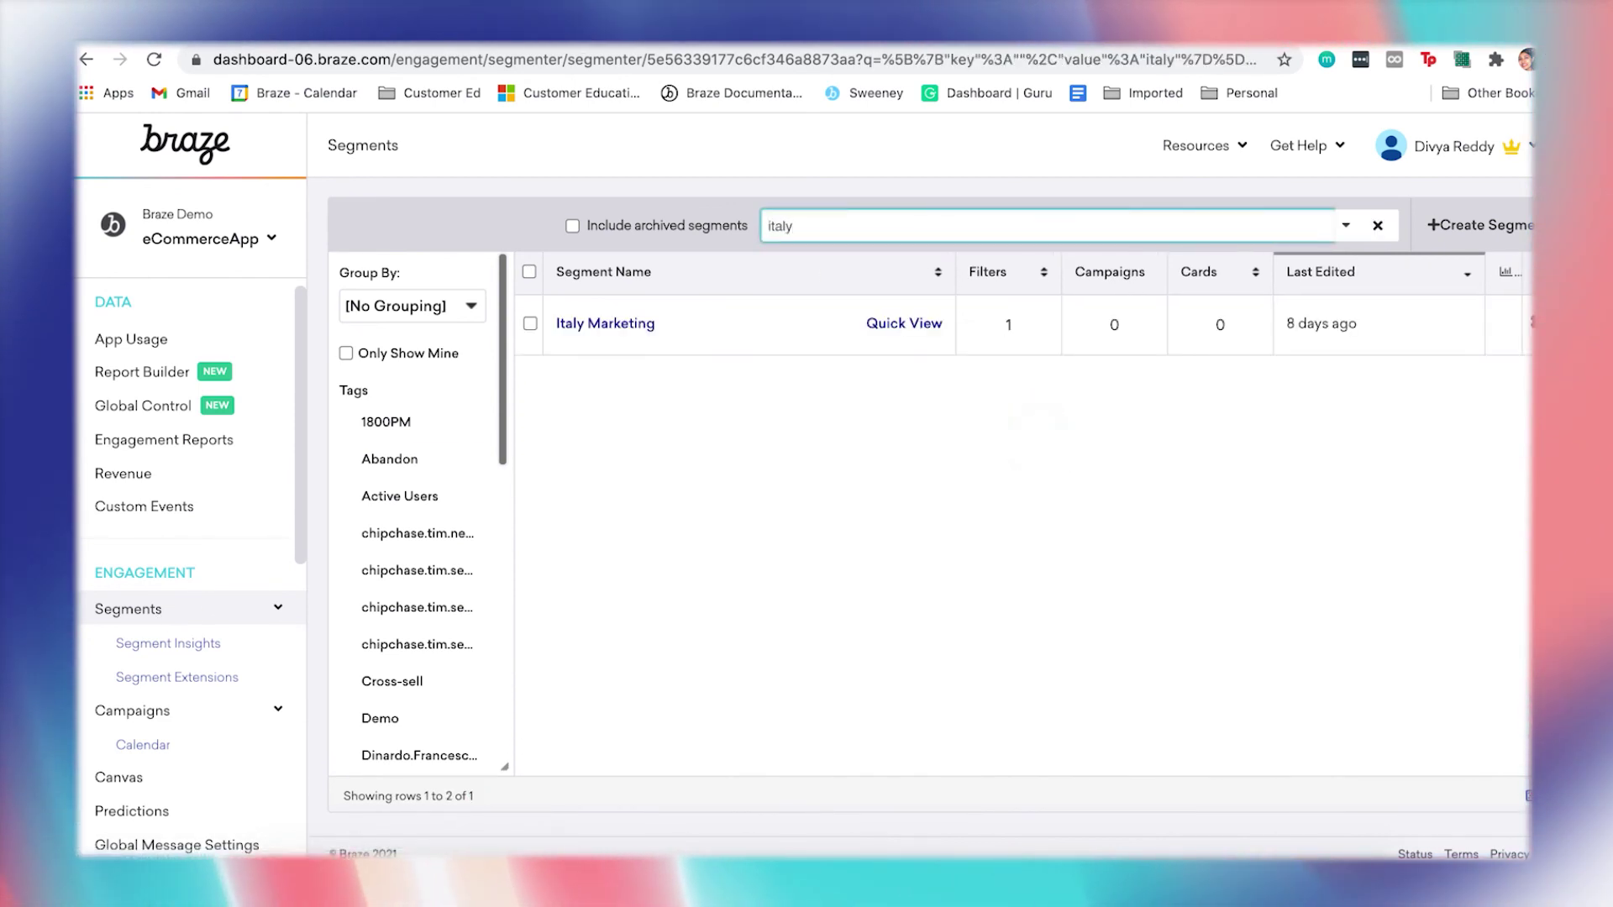
- Search the campaigns for "italy" to check the team tag on the Italy Newsletter campaign
{"action": "left_click", "coordinate": [135, 711]}
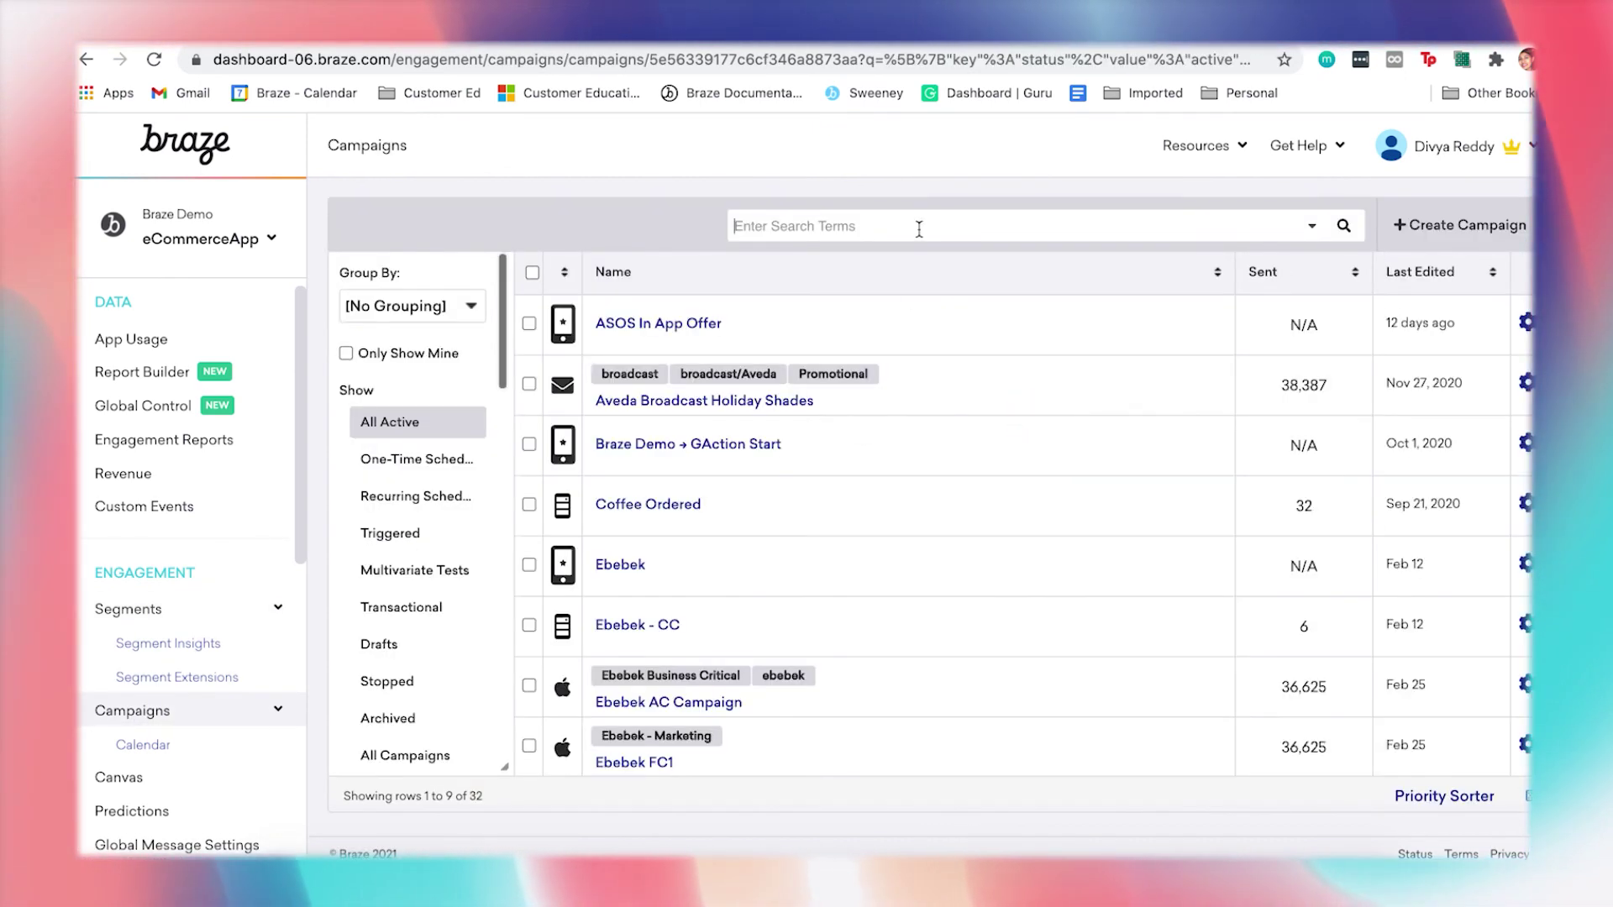
{"action": "left_click", "coordinate": [919, 227]}
{"action": "type", "text": "italy"}
{"action": "key", "text": "Return"}
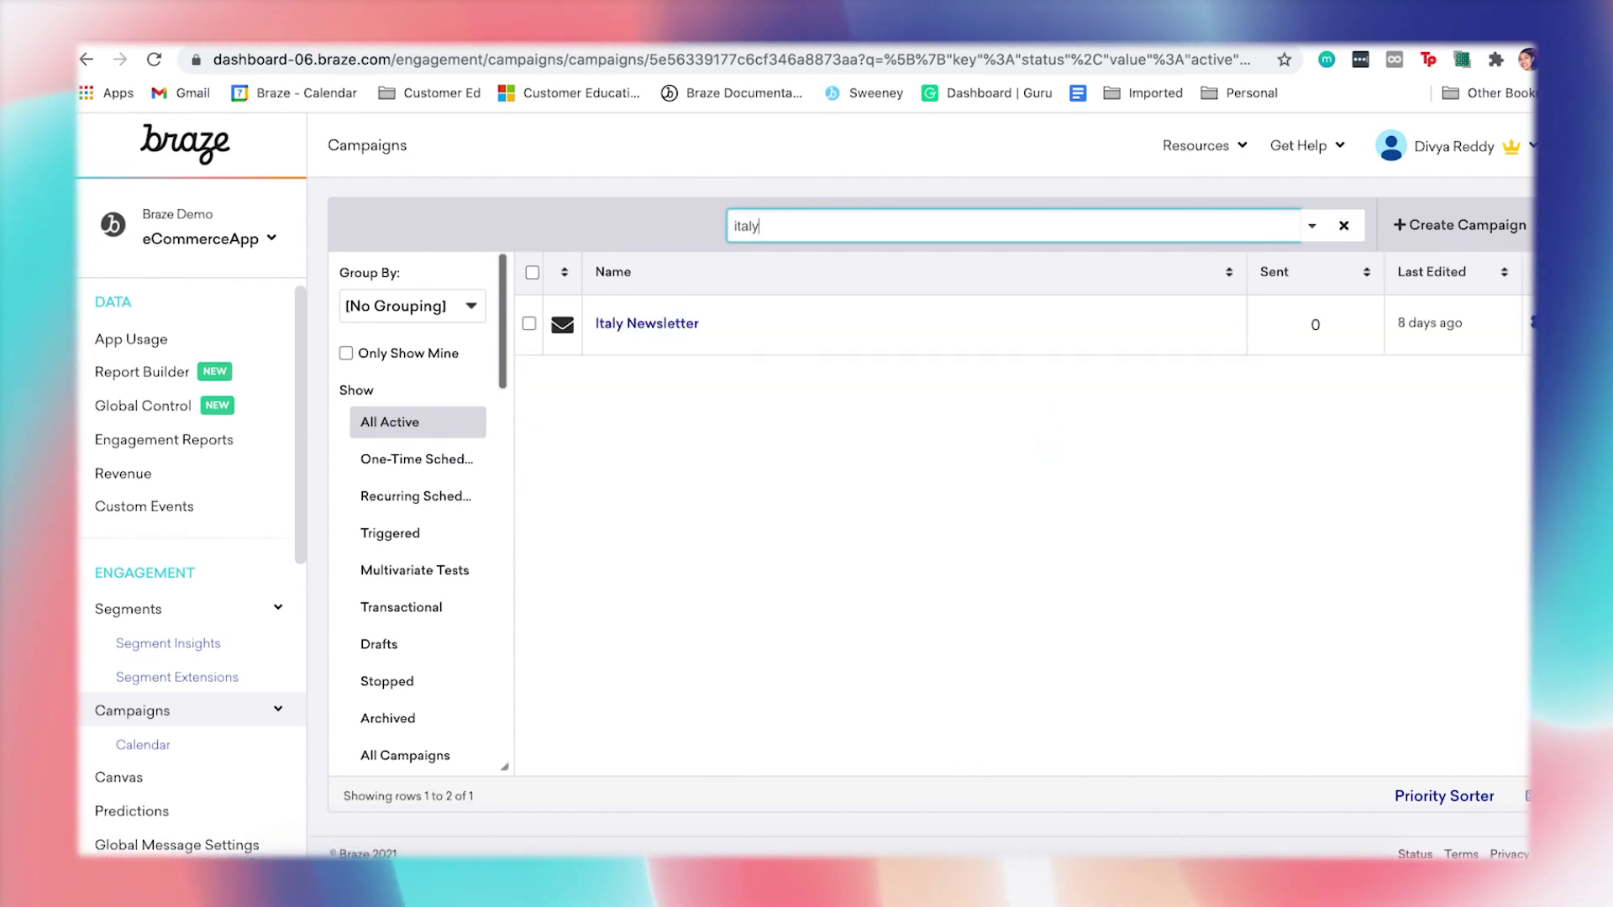